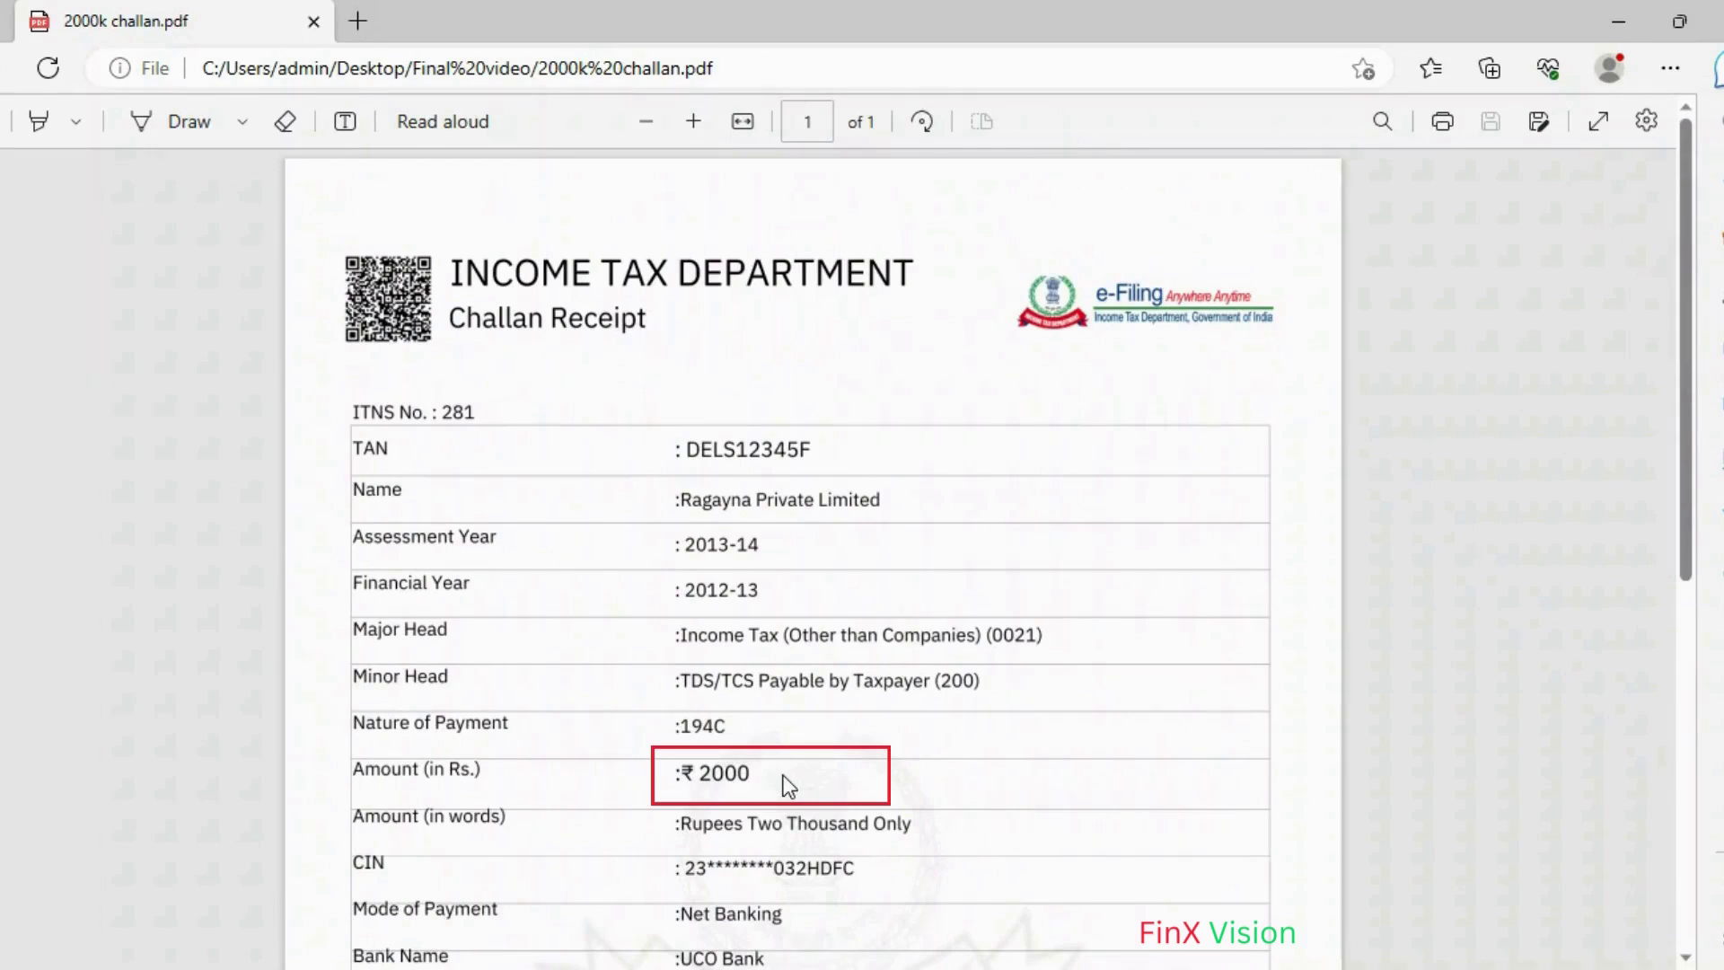
Scroll through the ₹2000 challan receipt PDF to review its amount and payment details
scroll(788, 785, down, 2)
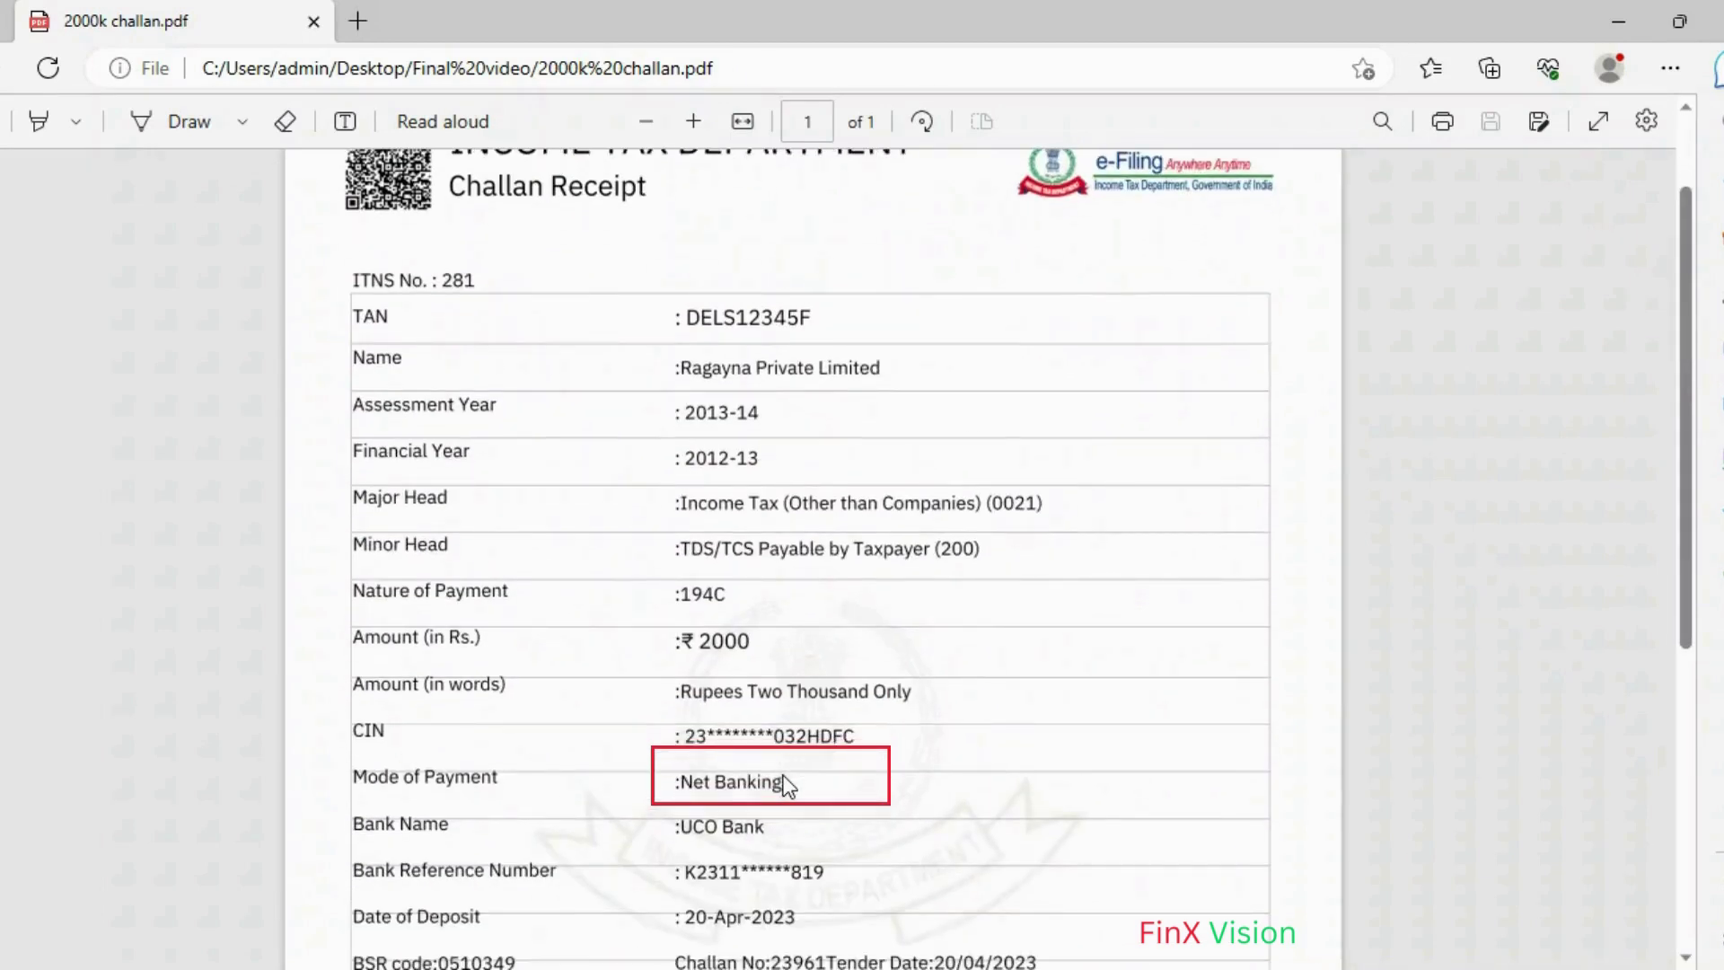
scroll(788, 785, down, 2)
scroll(787, 785, up, 4)
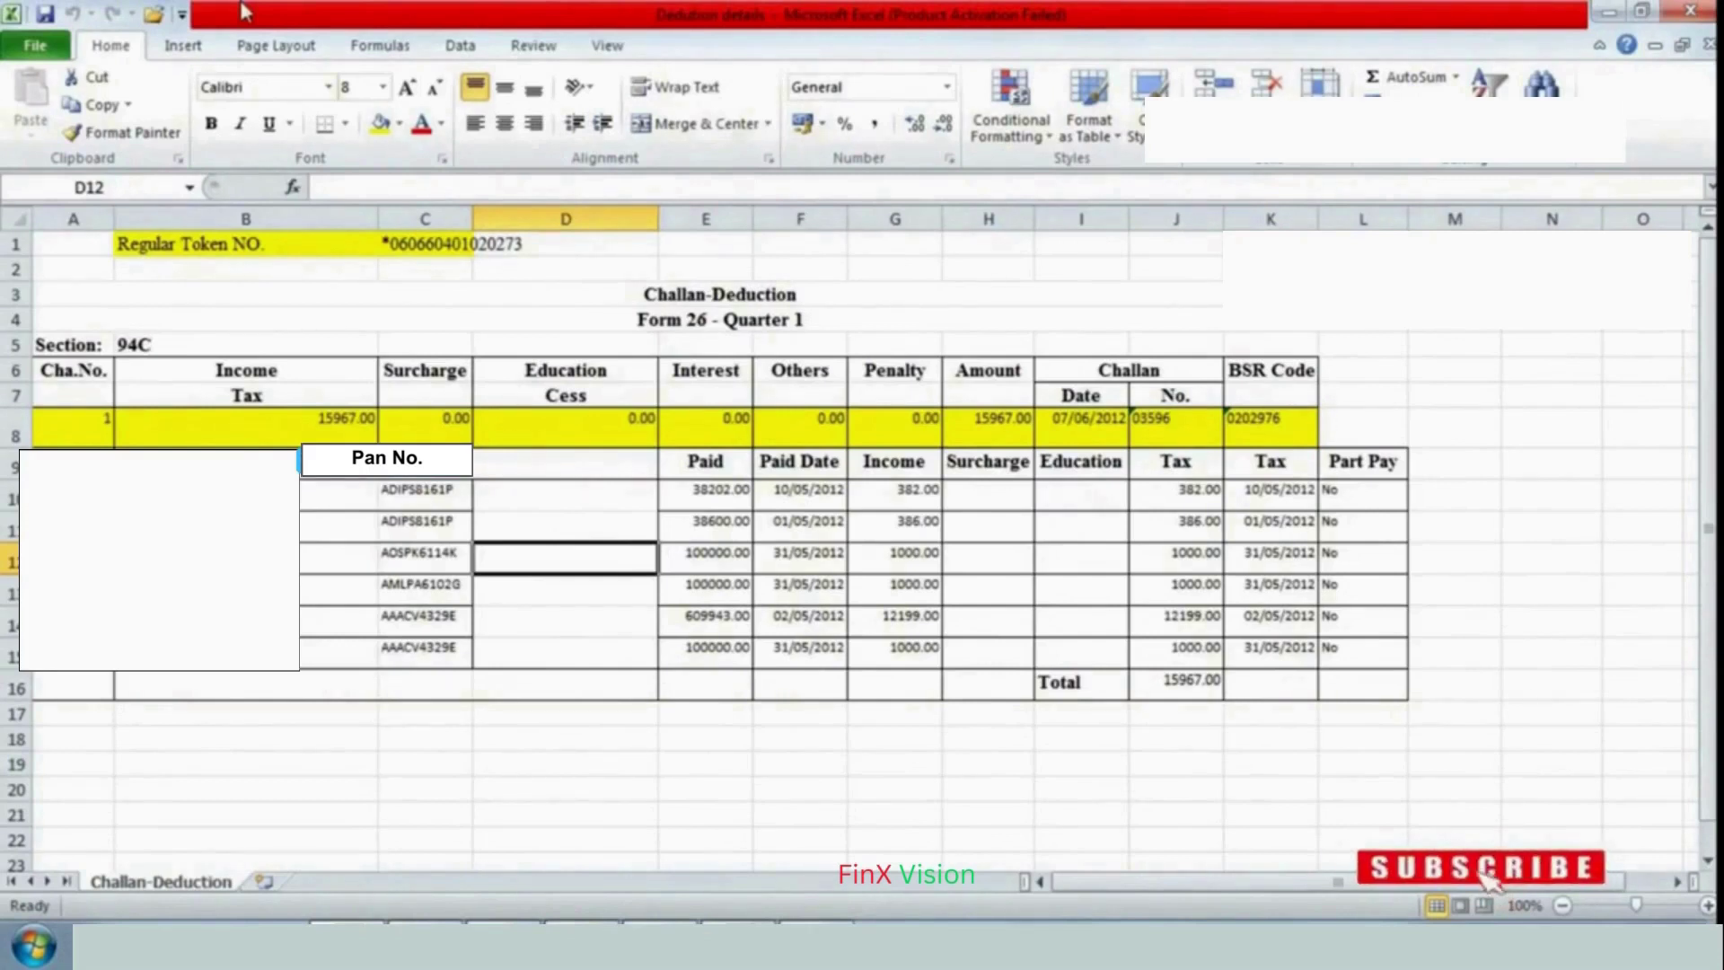
key(Right)
key(Right)
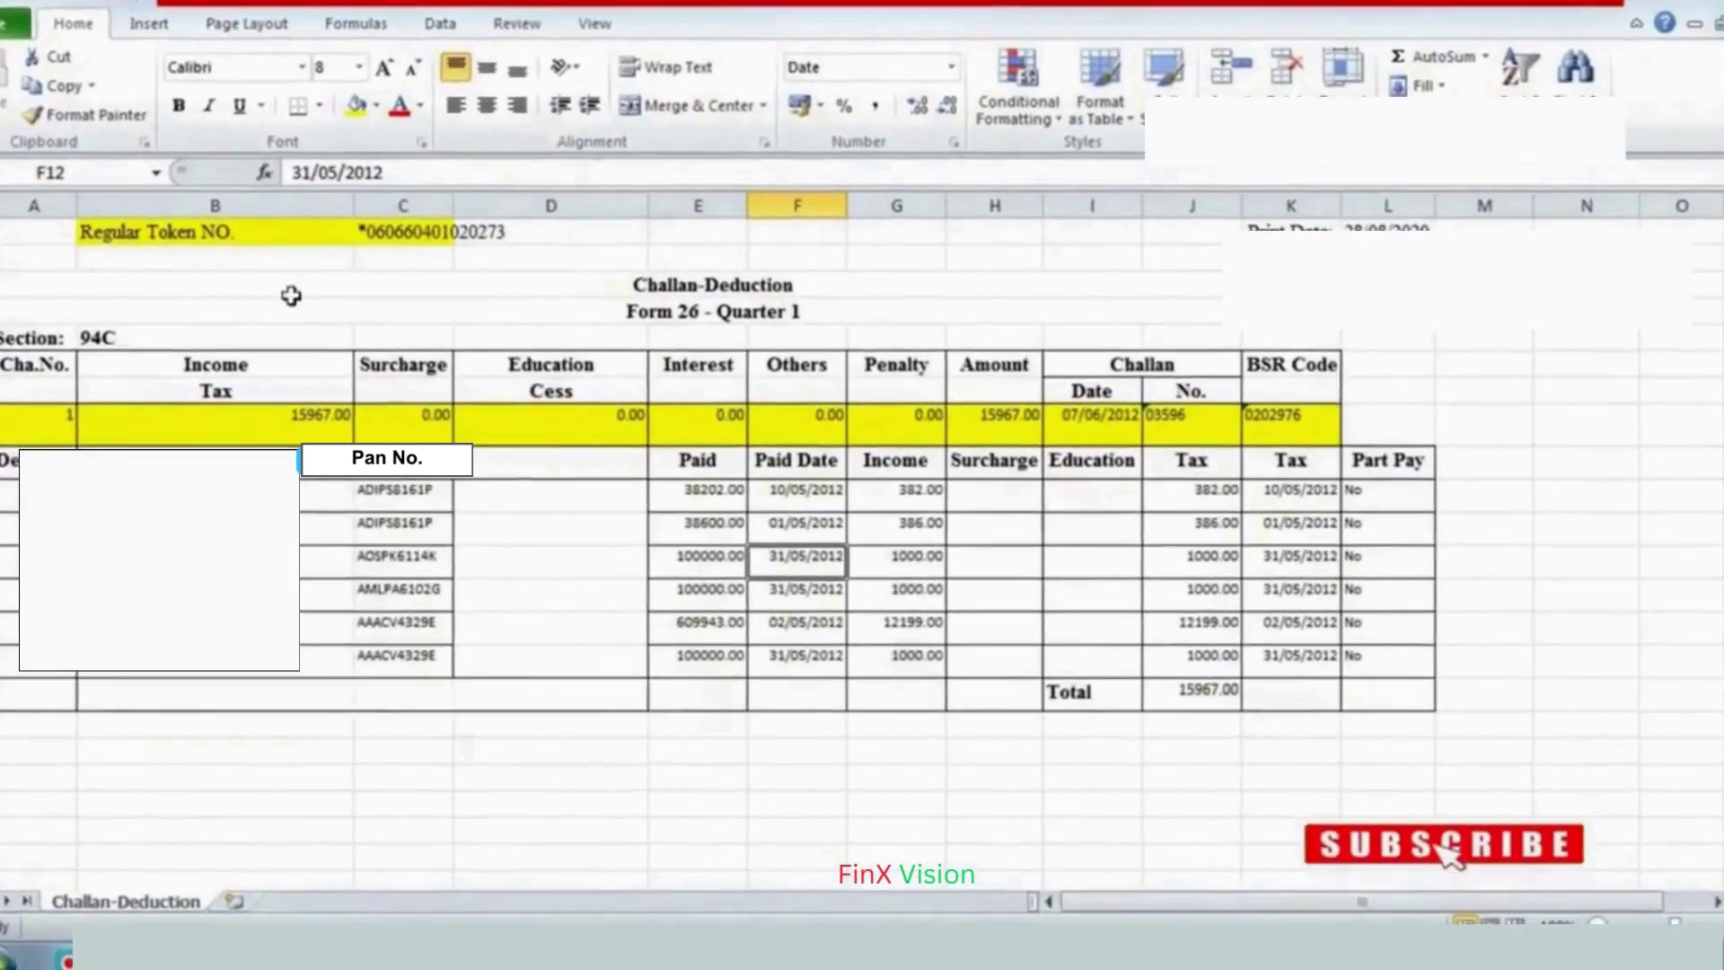
drag(215, 231, 552, 235)
click(534, 554)
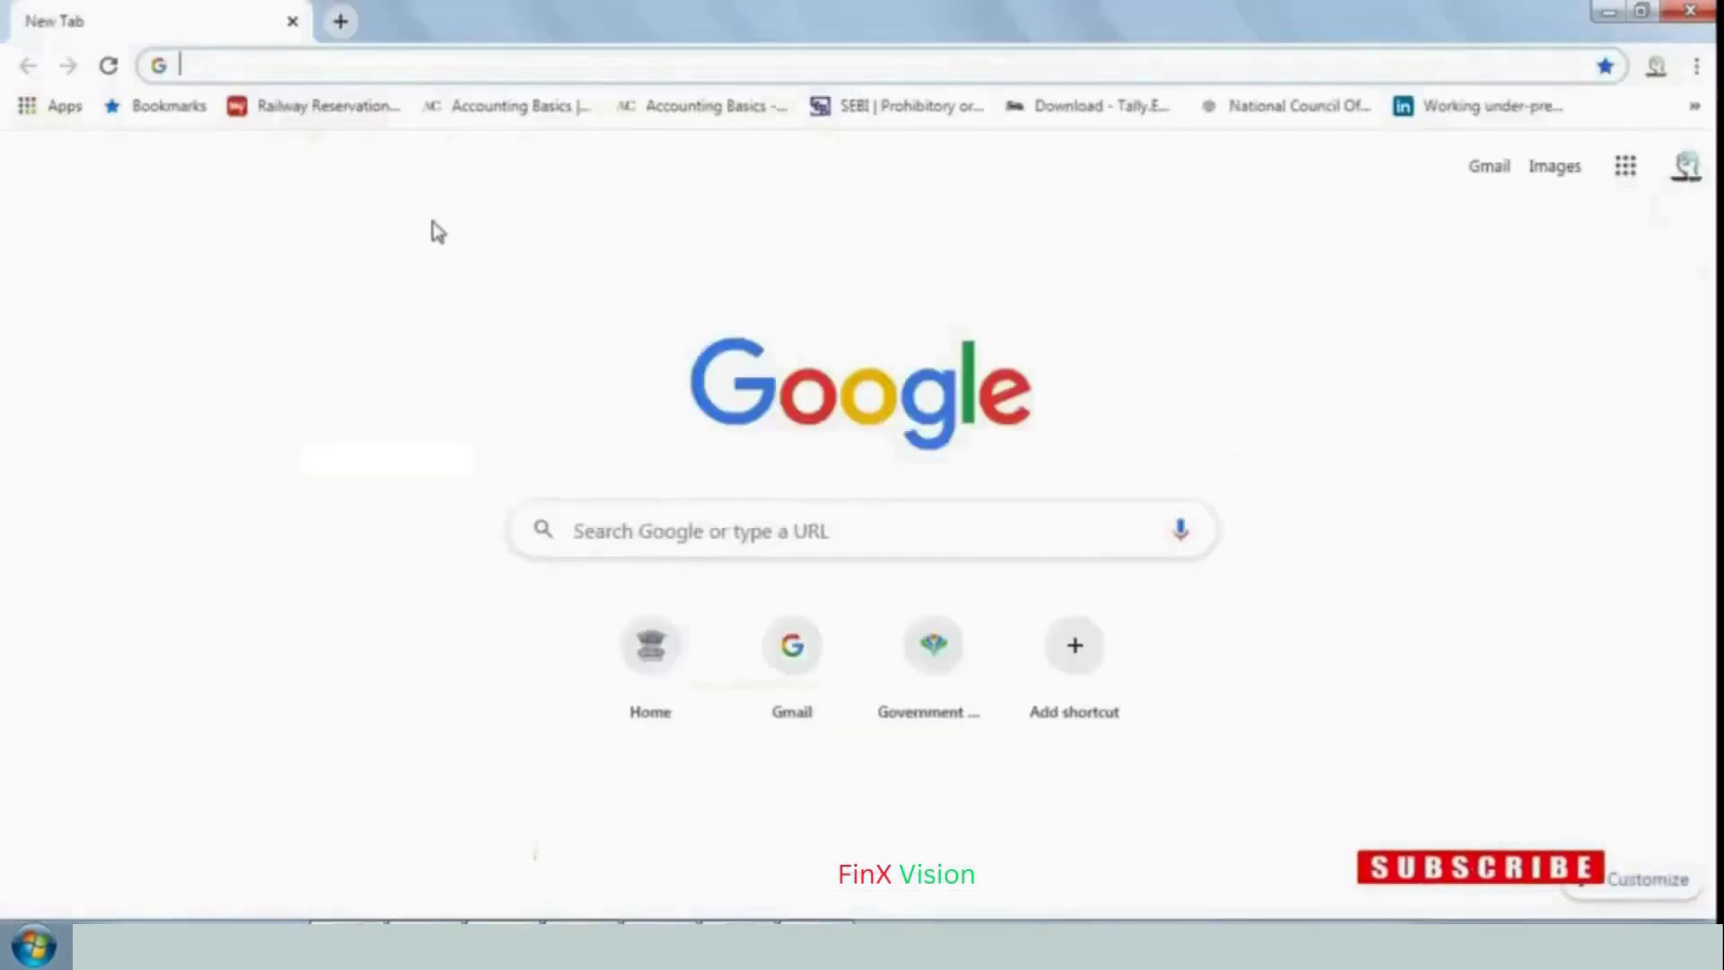
Load tdscpc.gov.in, dismiss the caution notice, and open the TRACES Deductor login form
text(tds)
key(Return)
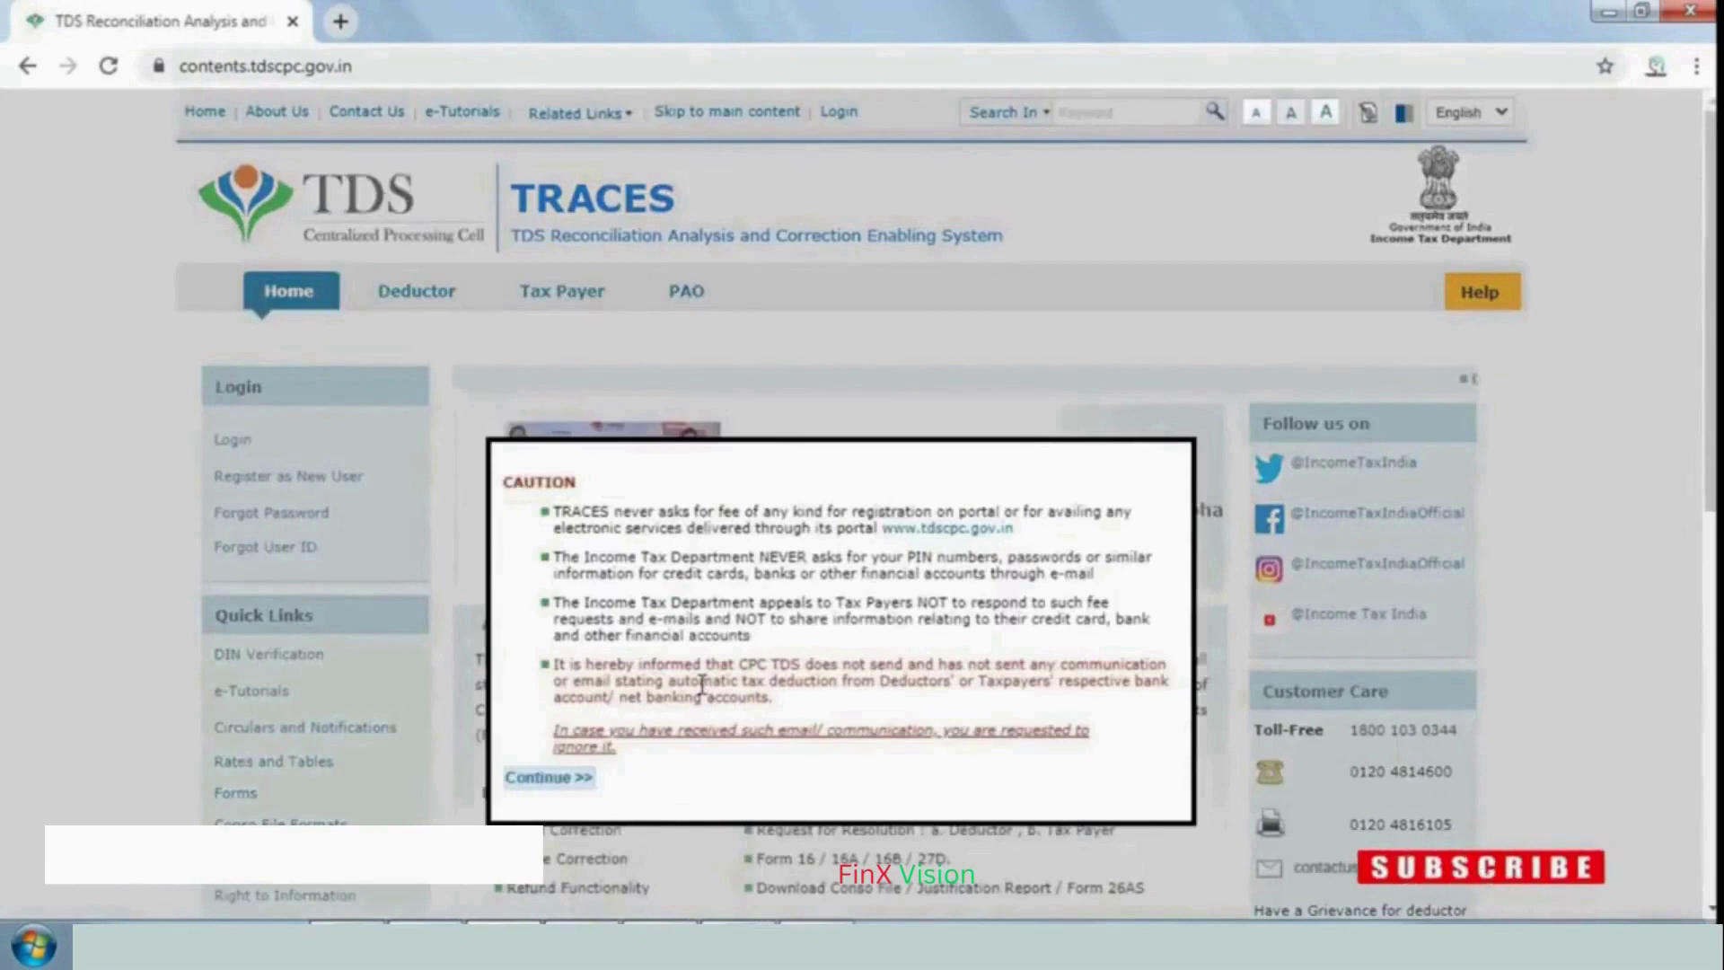
click(548, 777)
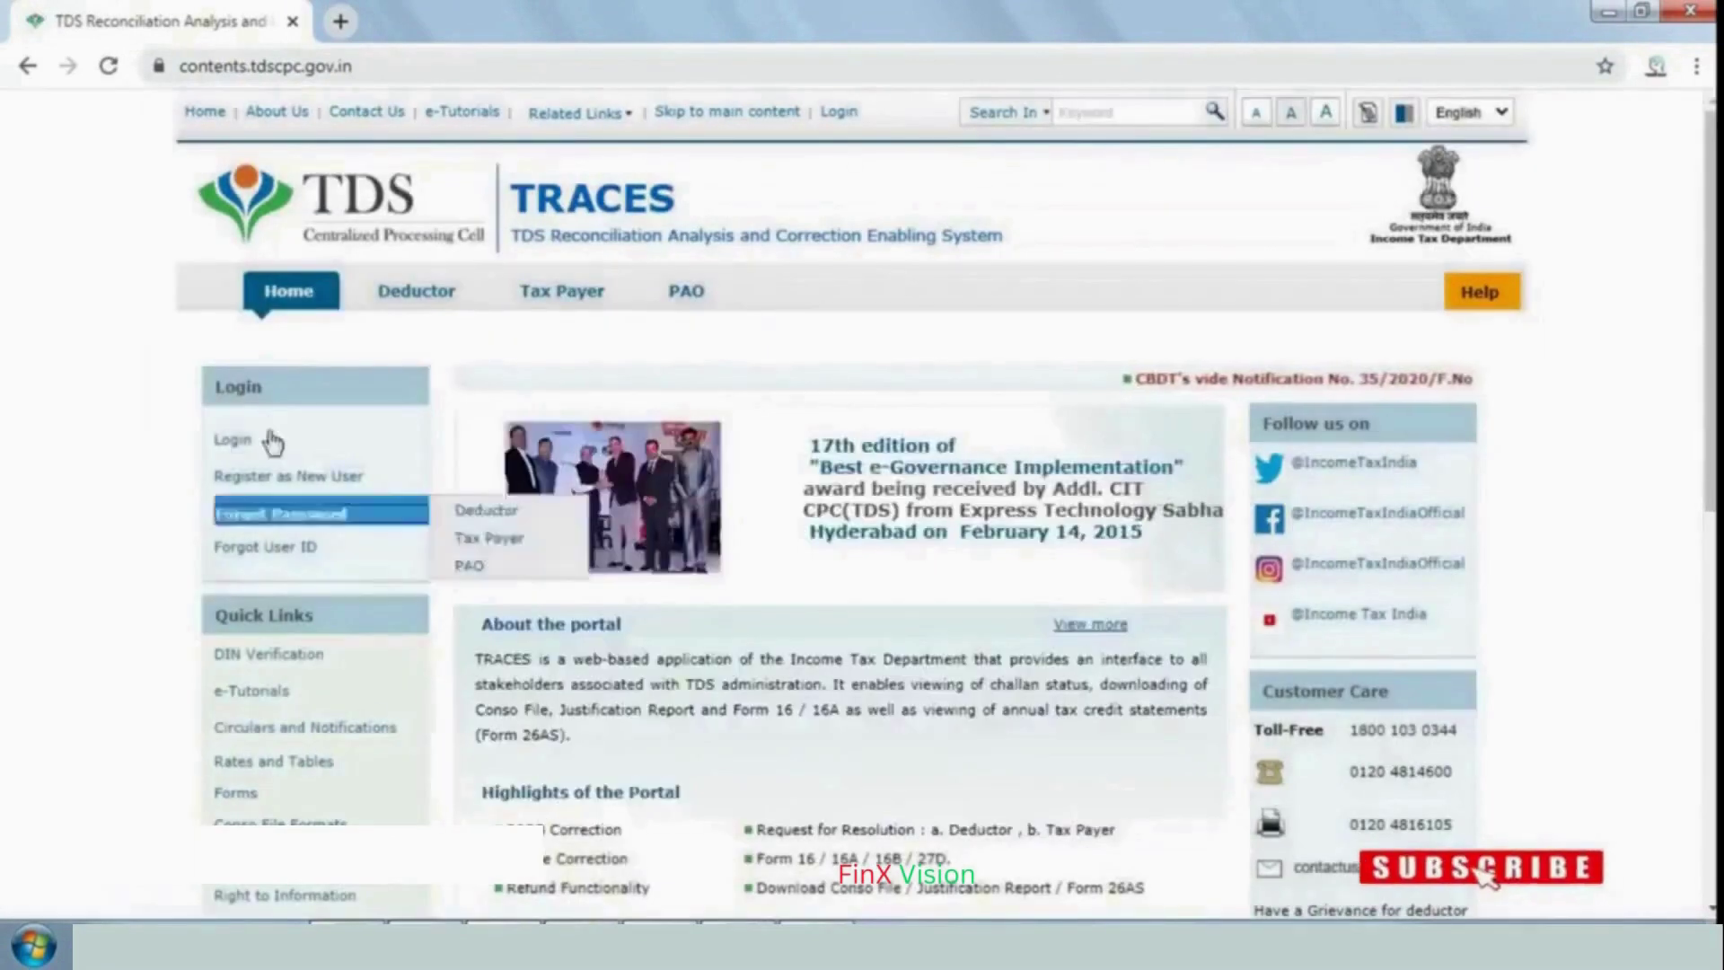
click(235, 439)
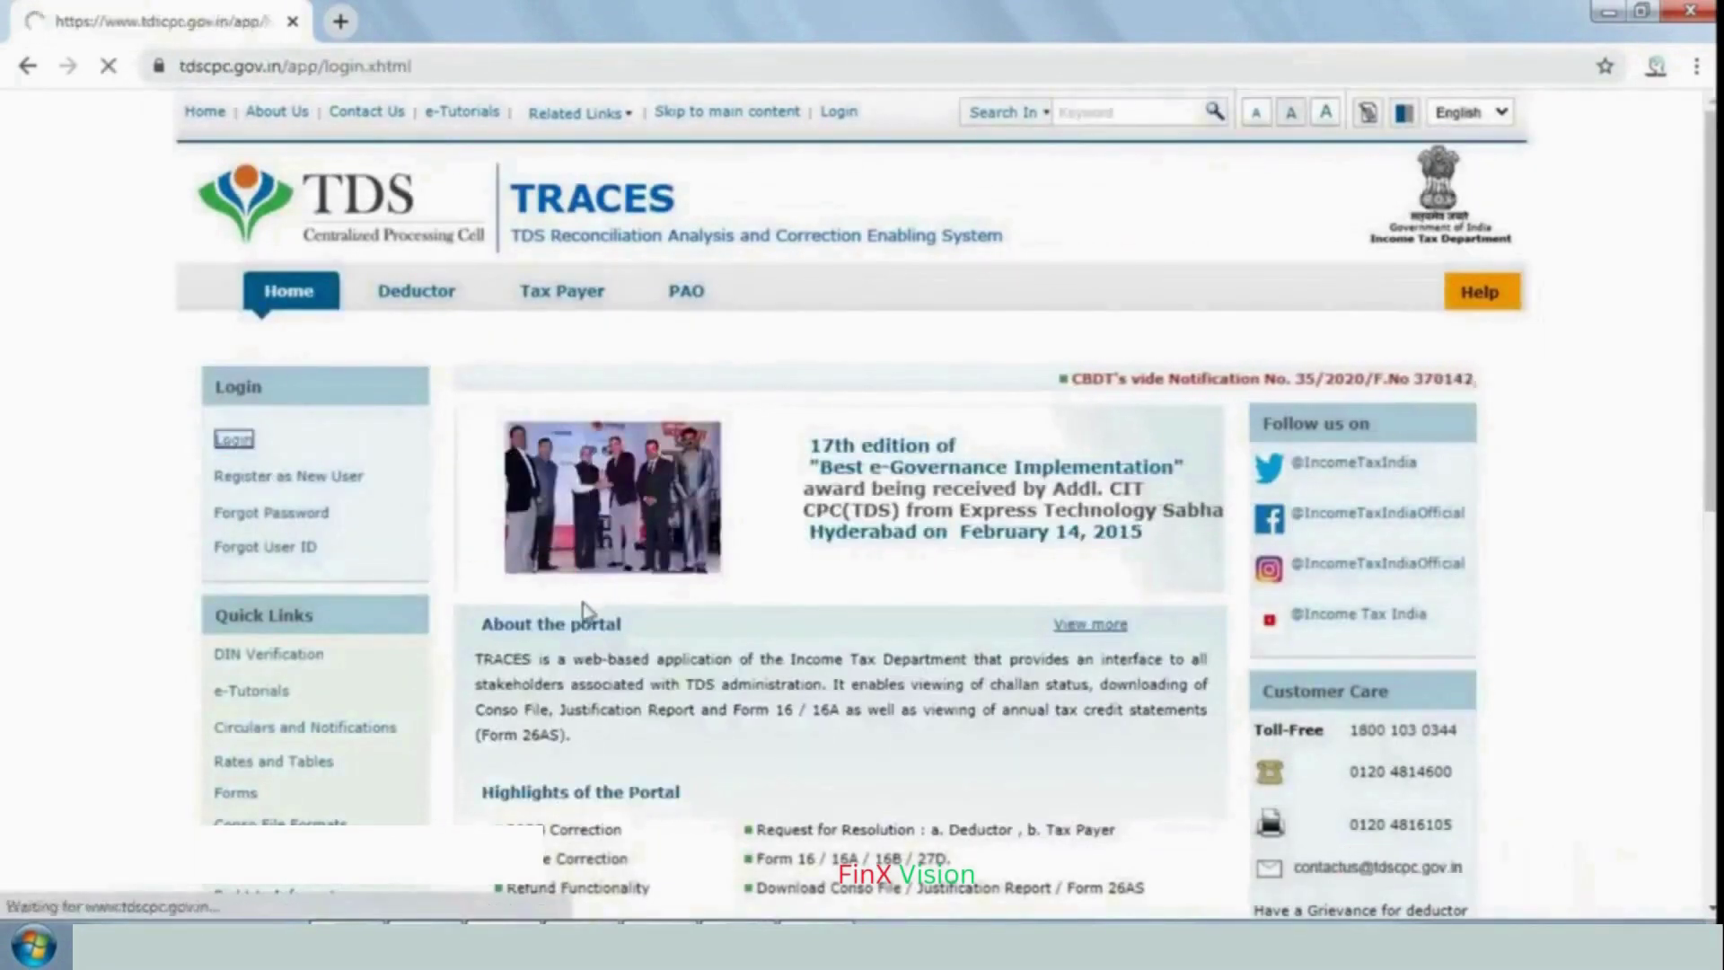
click(544, 484)
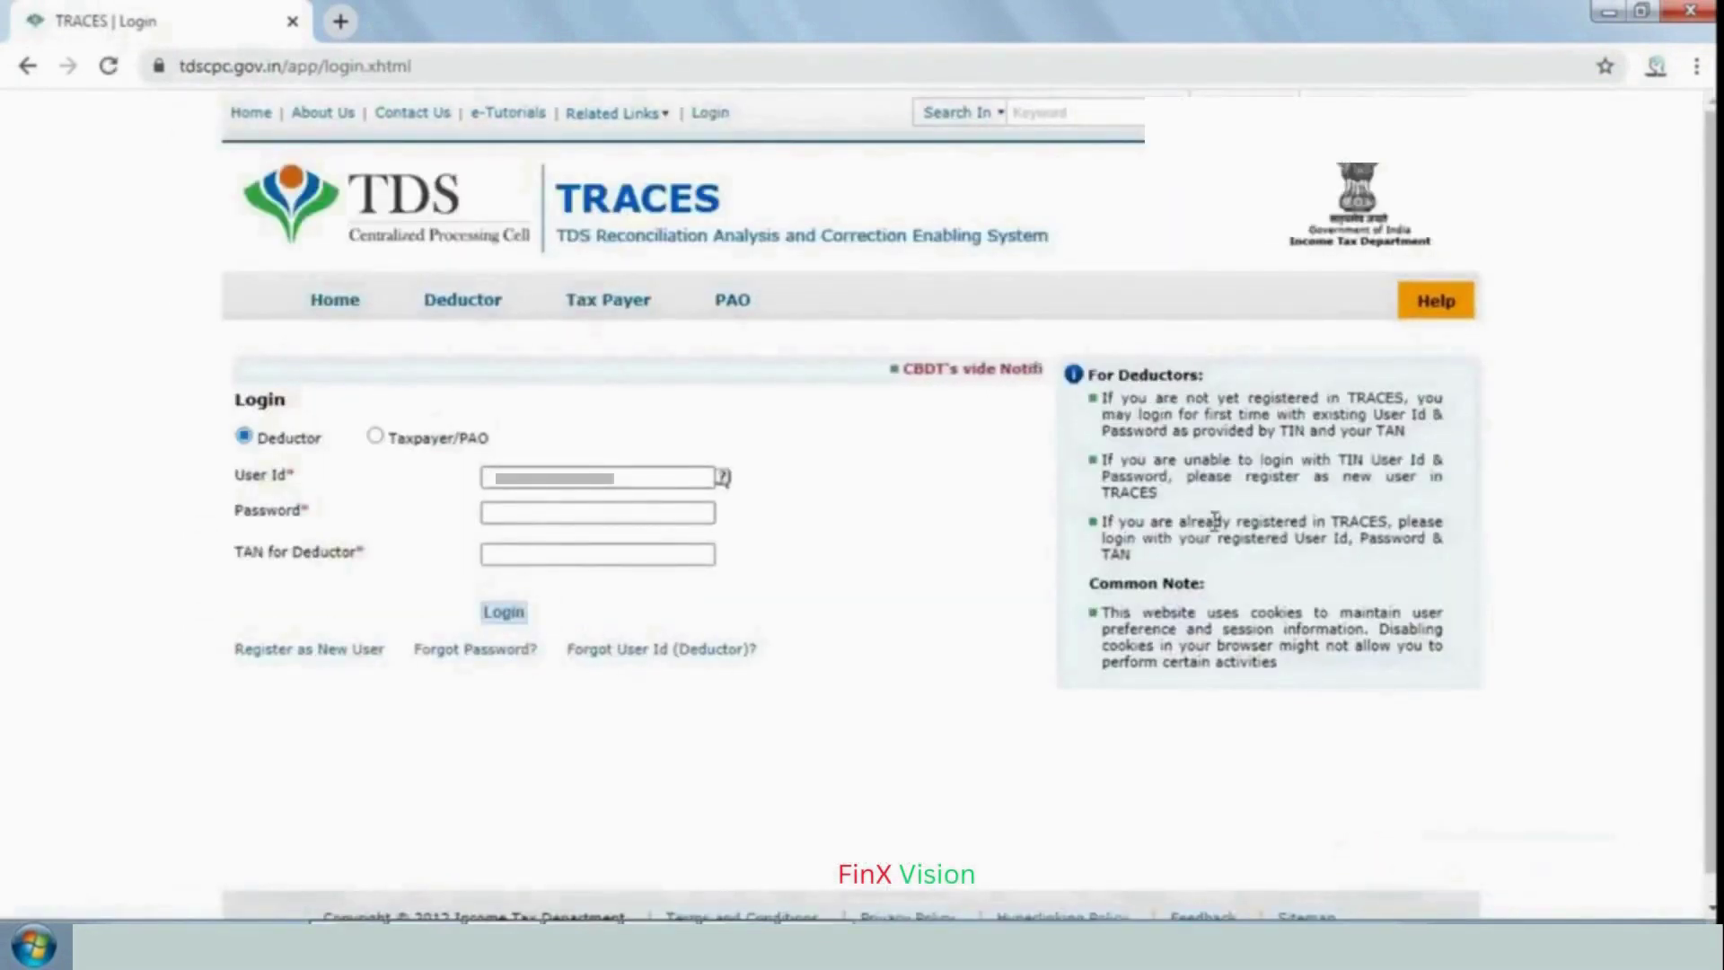
Log in as the deductor with the User Id, password, TAN and verification code
text(St)
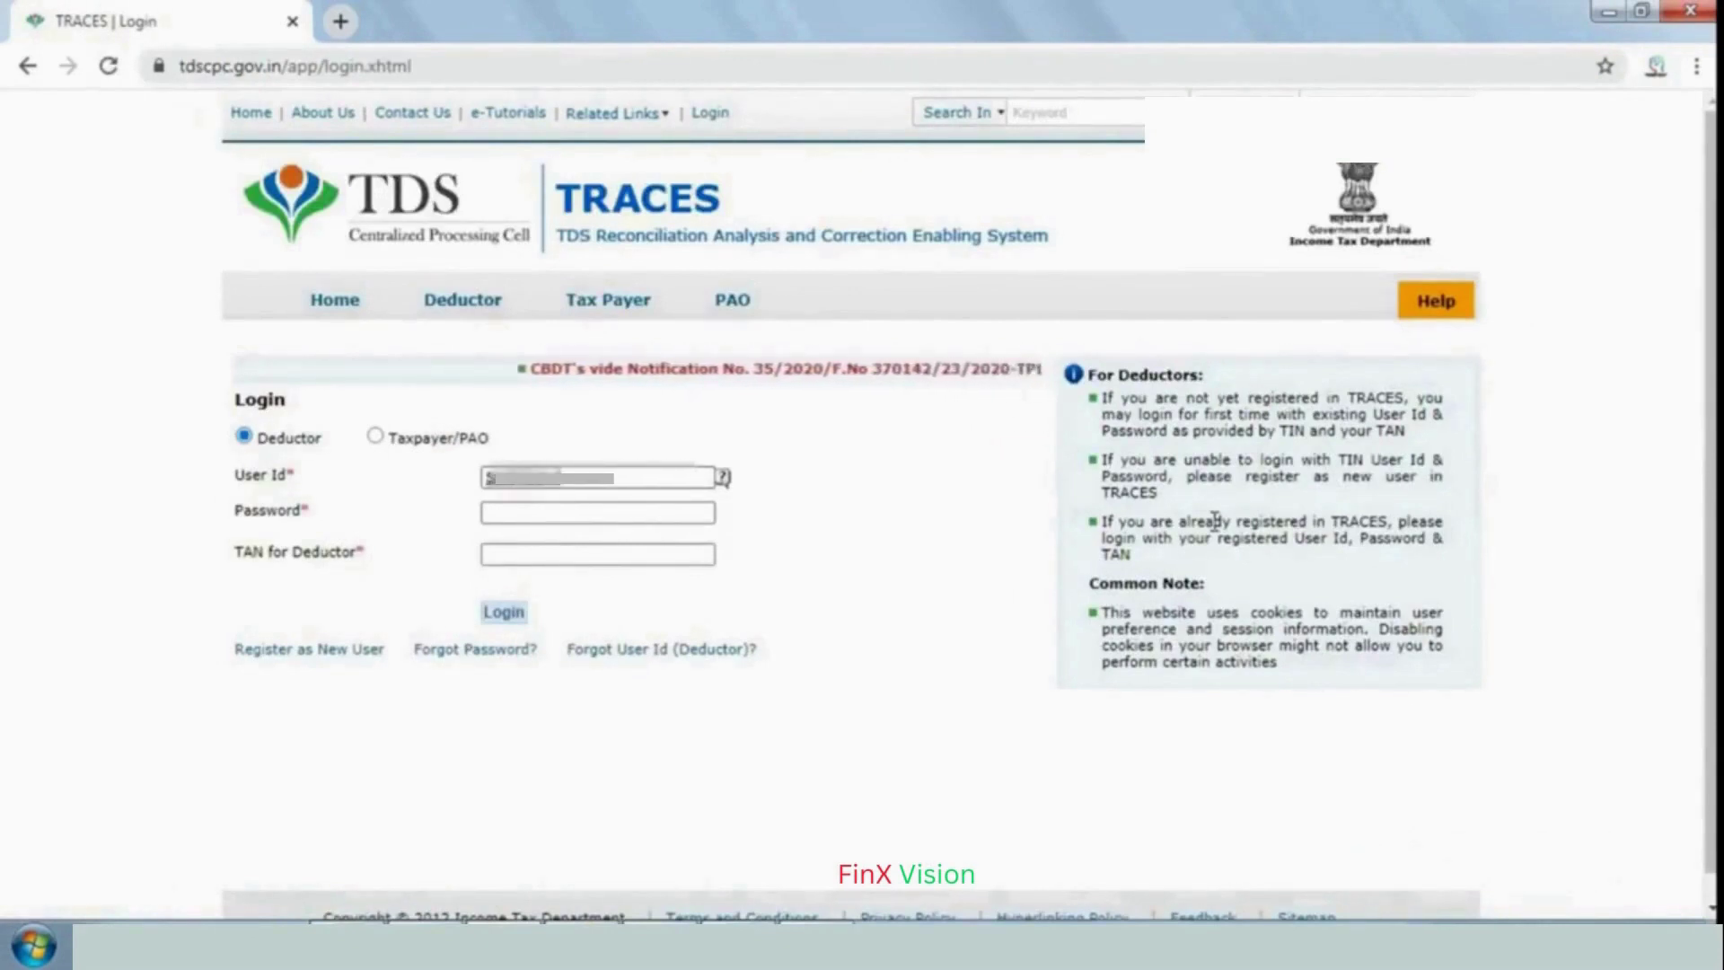
key(Tab)
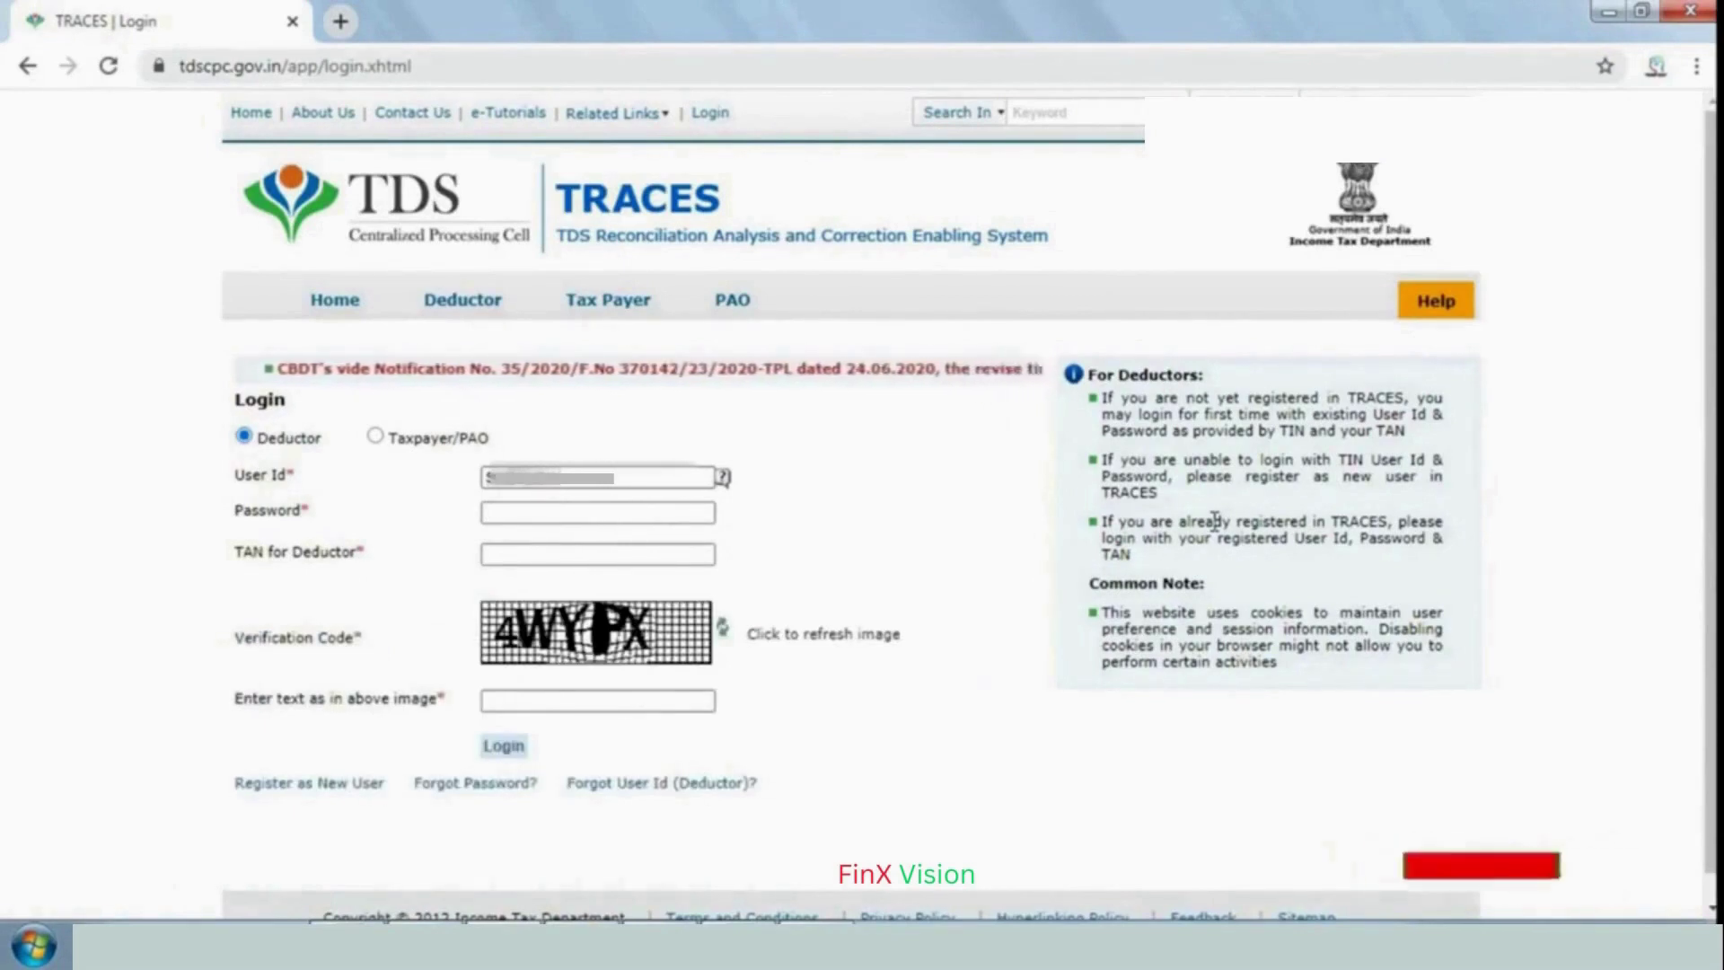
text(s)
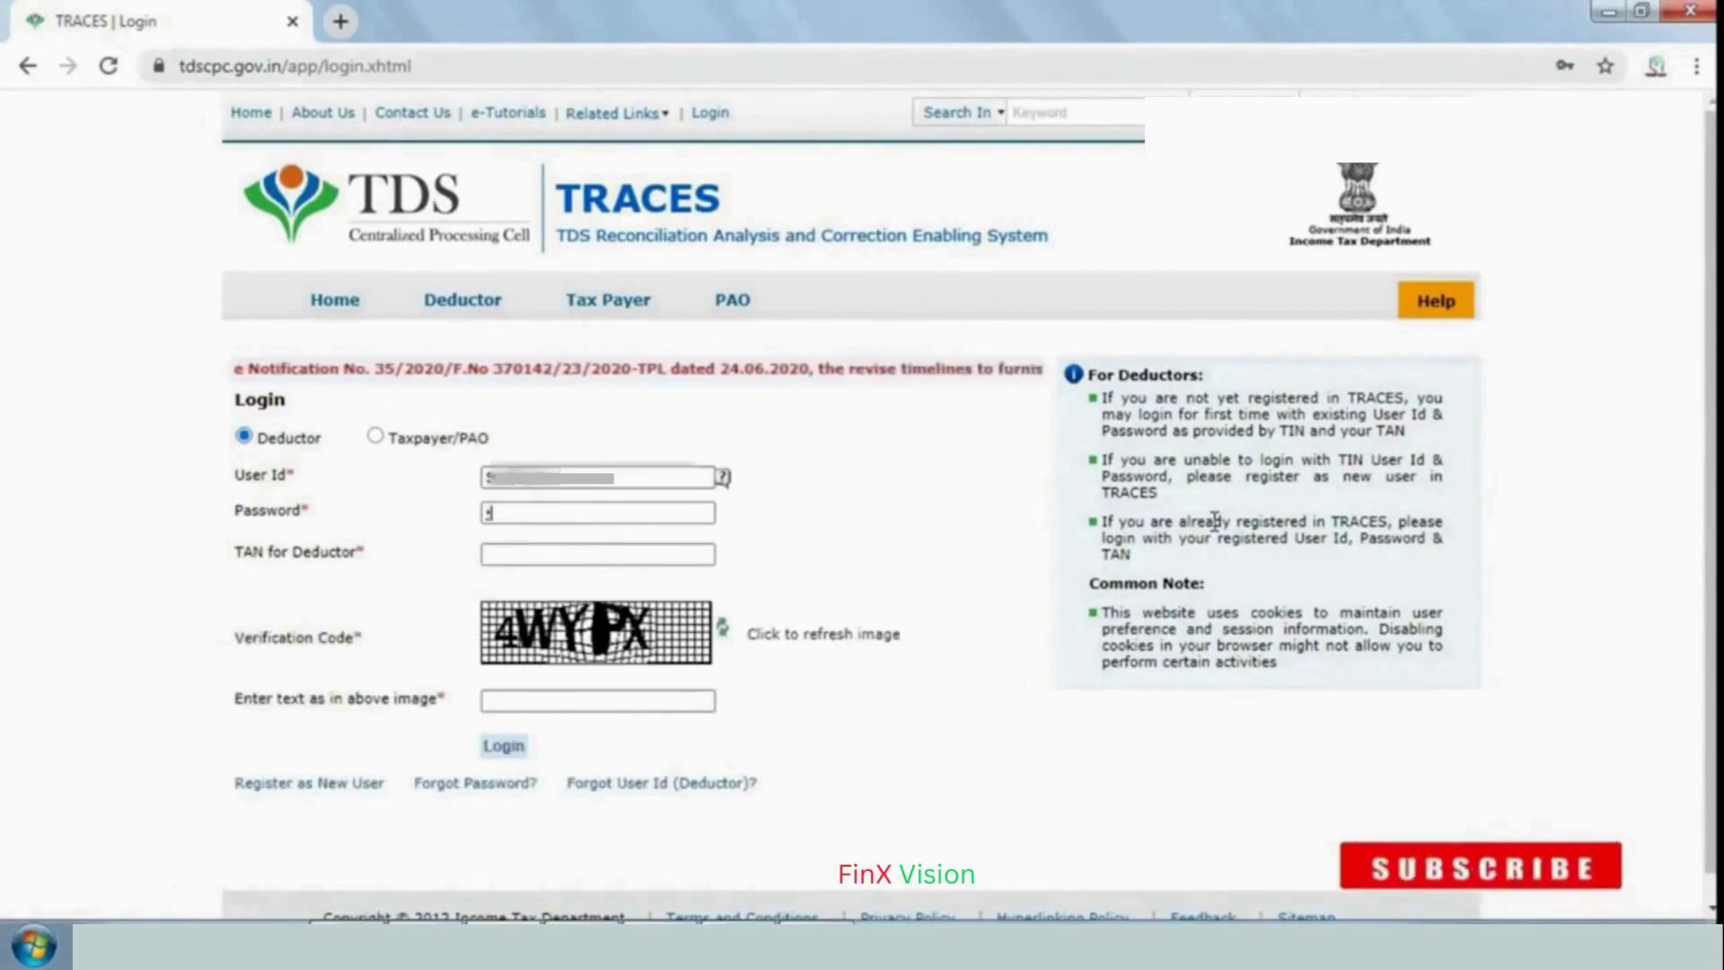
text(*****)
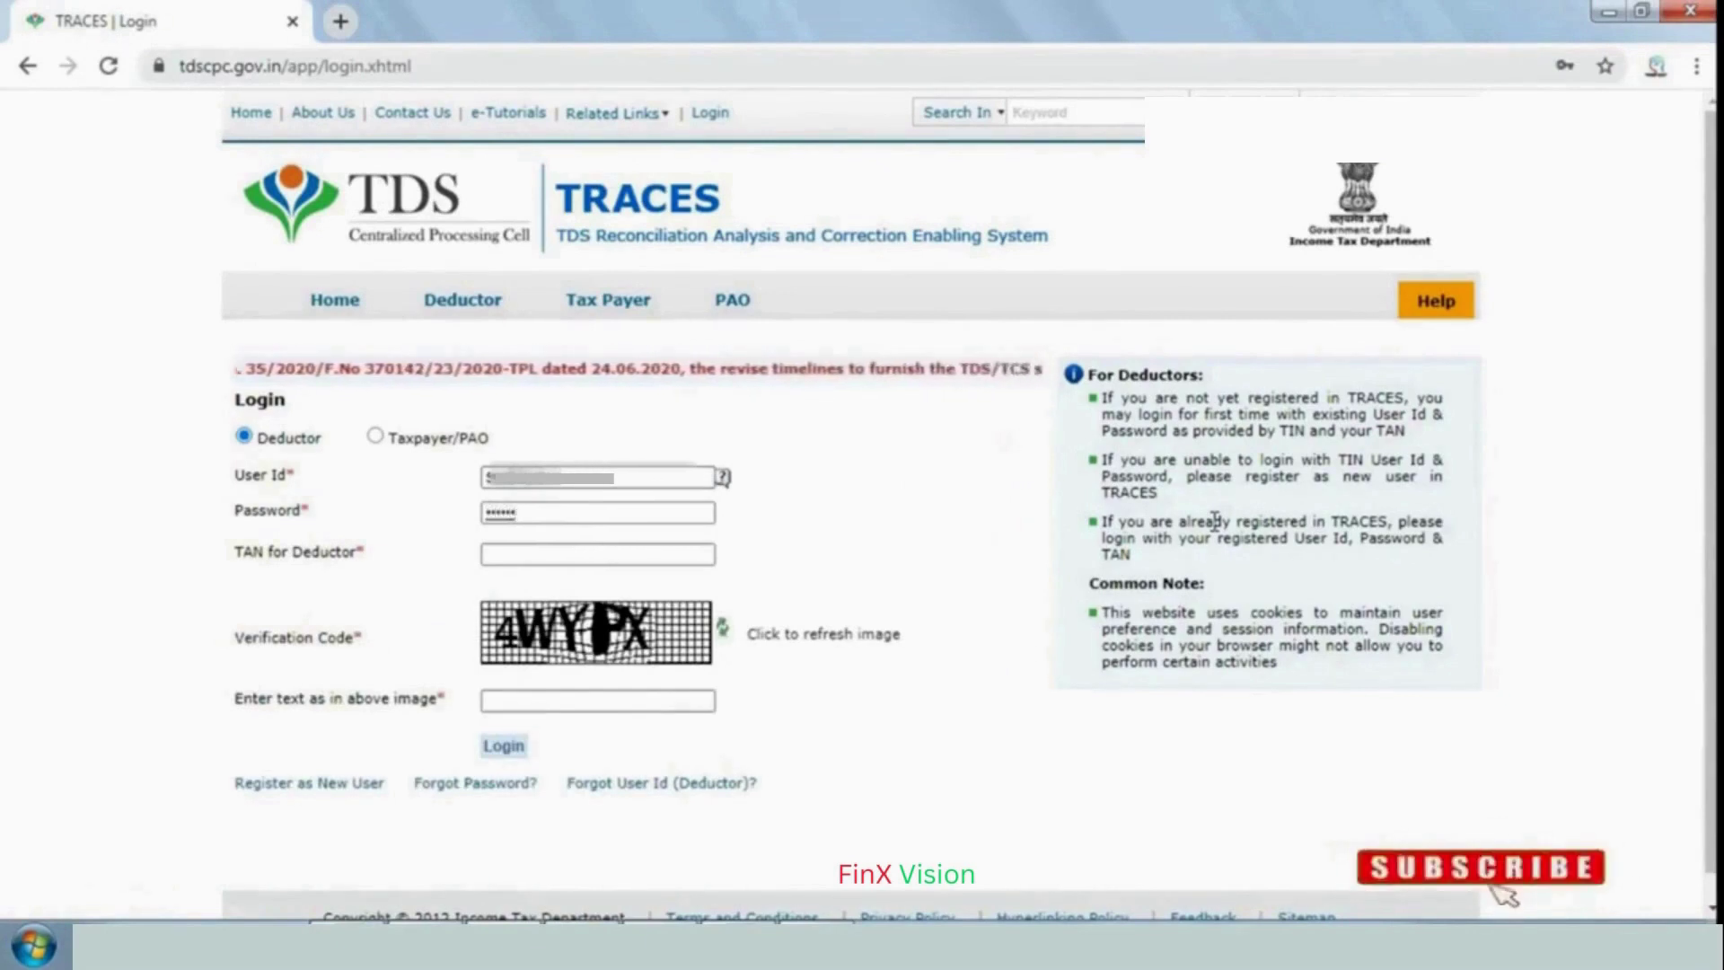
text(****)
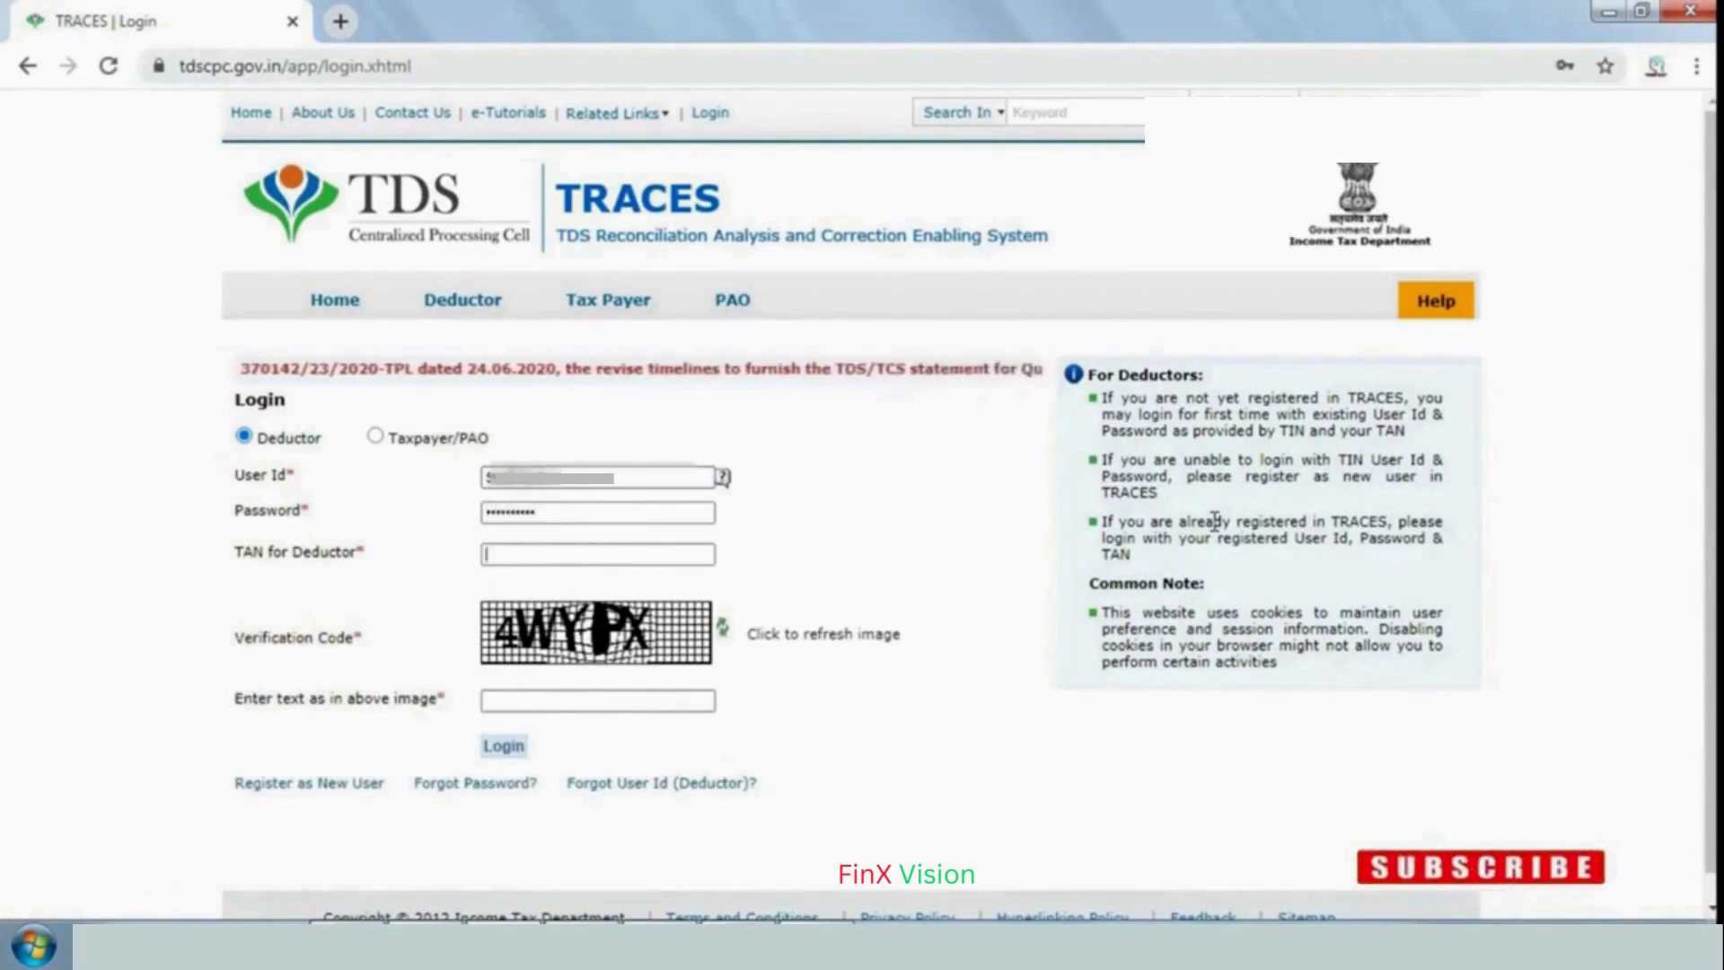
key(ctrl+v)
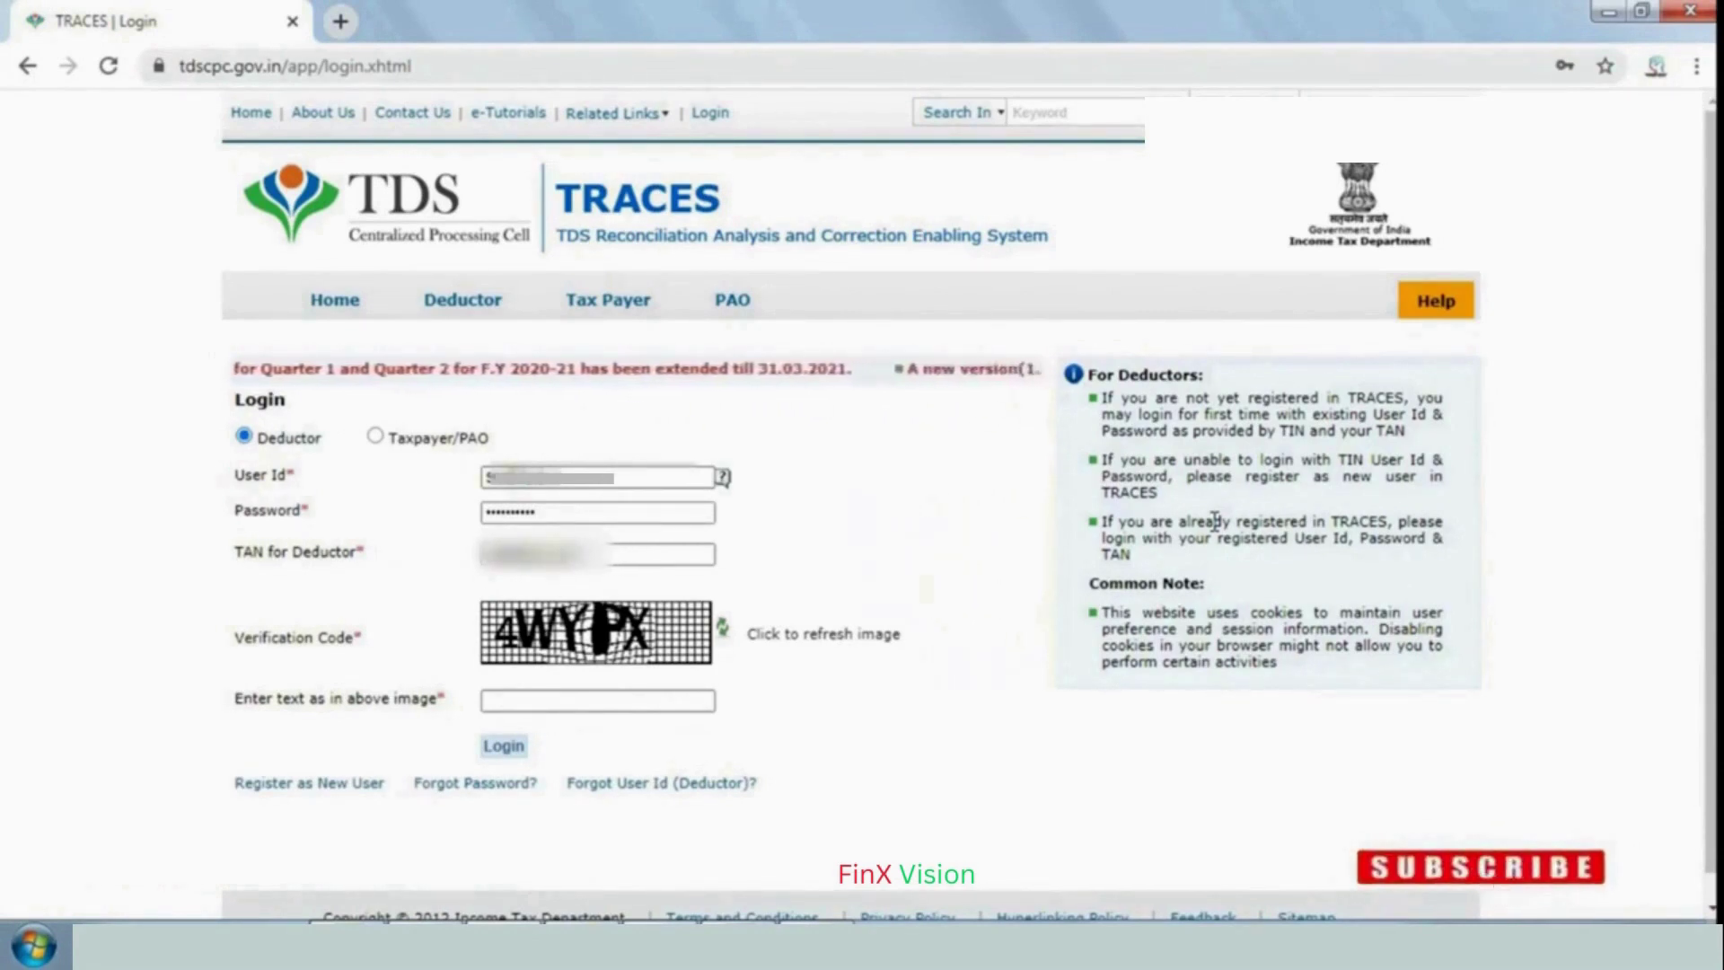
key(Tab)
key(Tab)
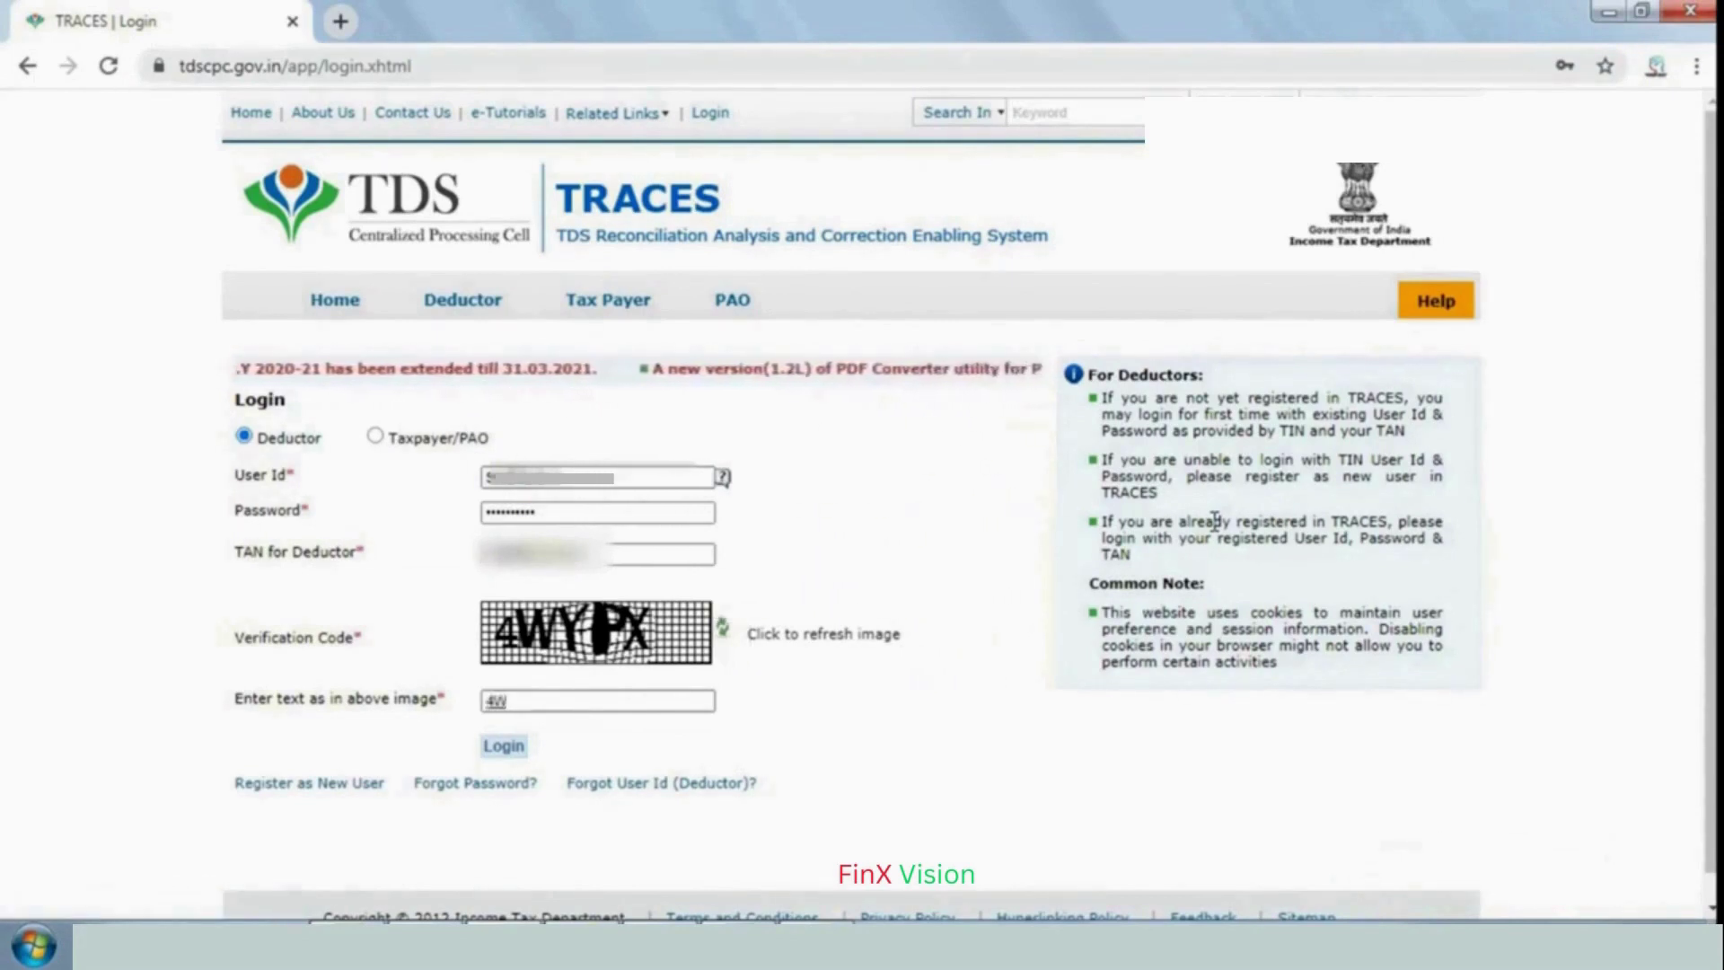
text(4WYPX)
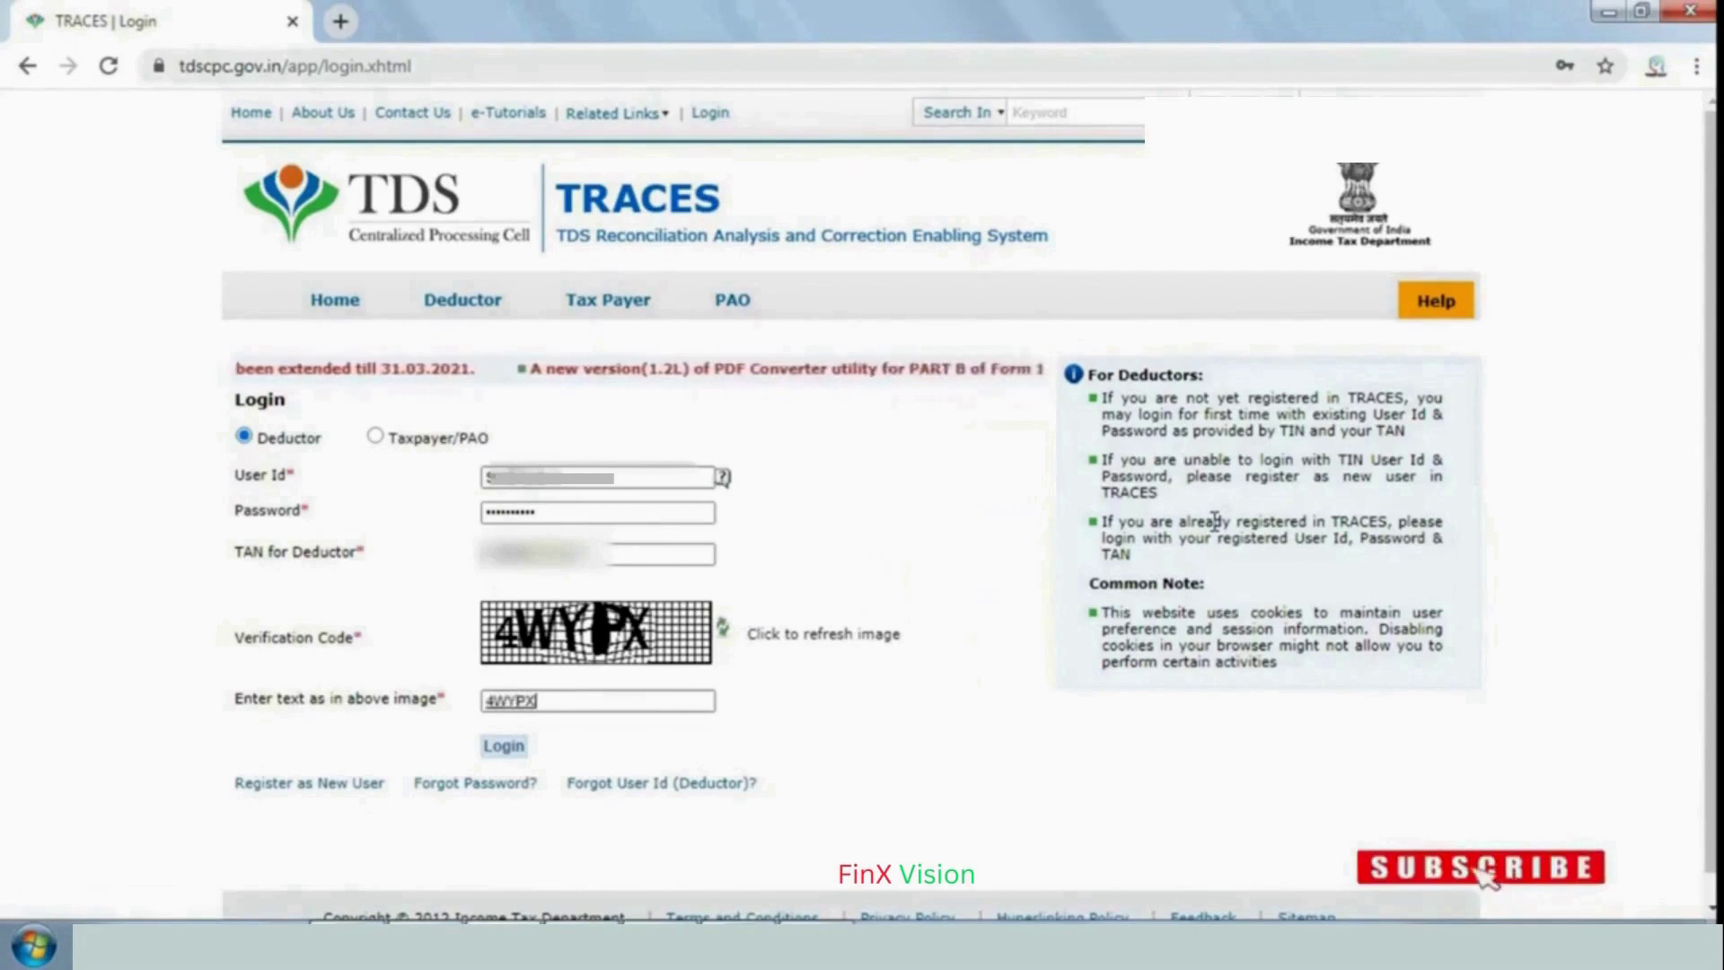
key(Return)
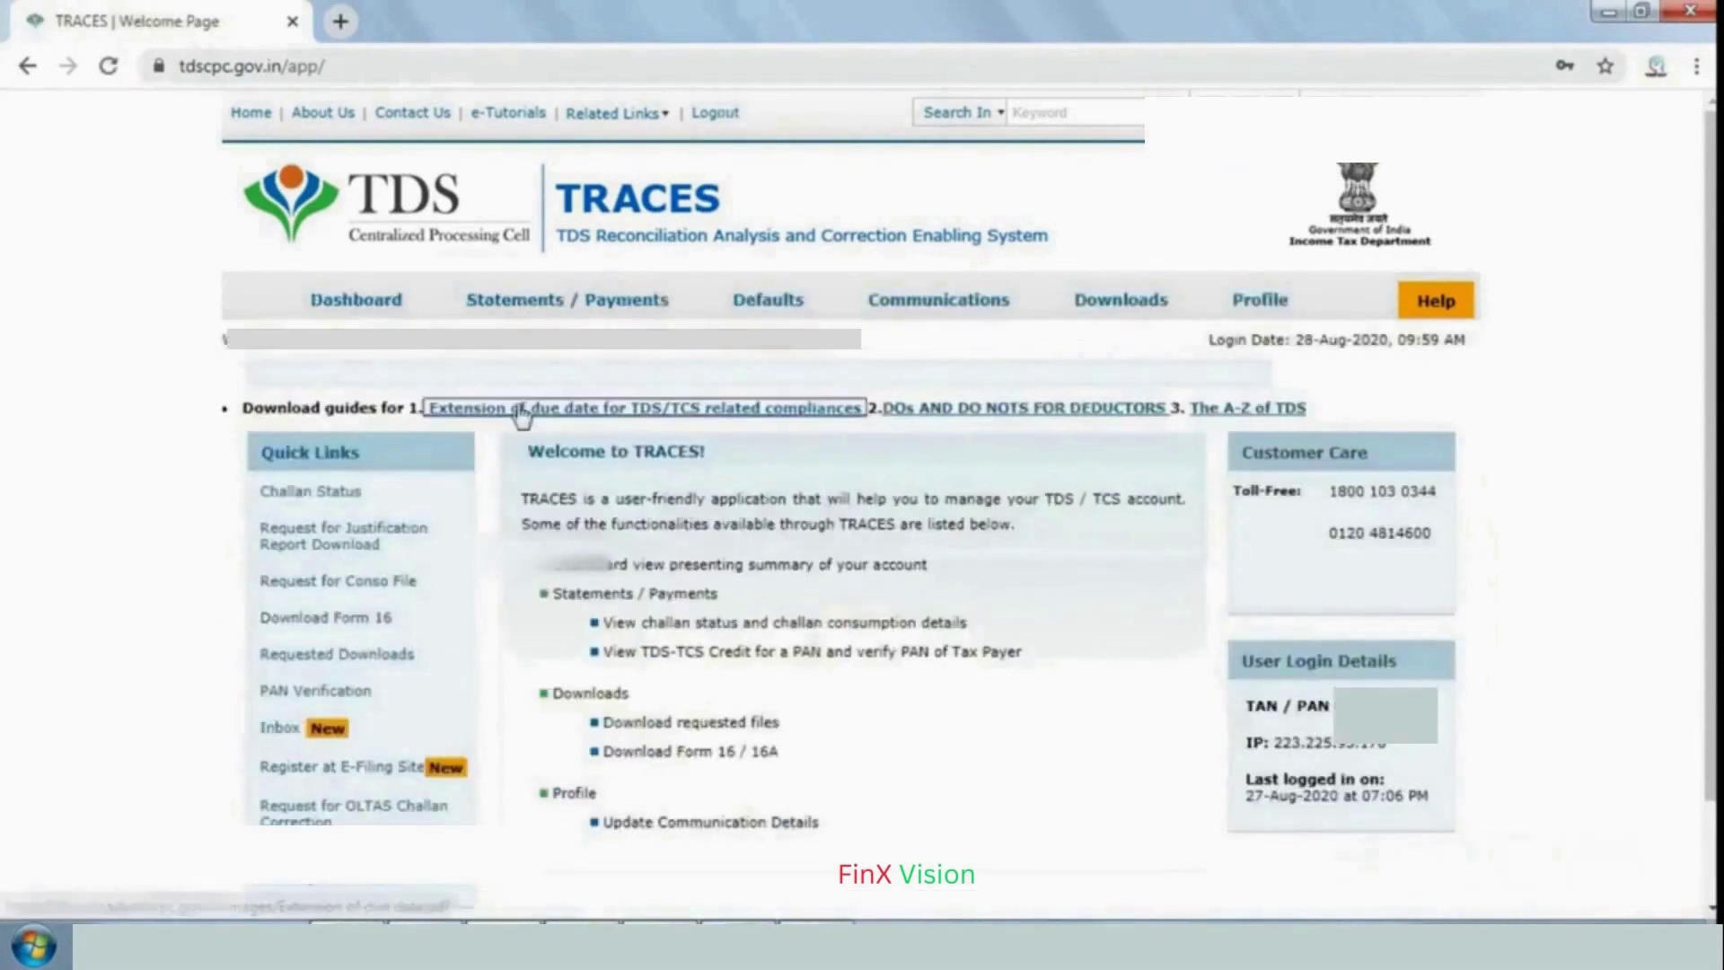
Open Defaults > Request for Correction and select financial year 2012-13
mouse_move(840, 313)
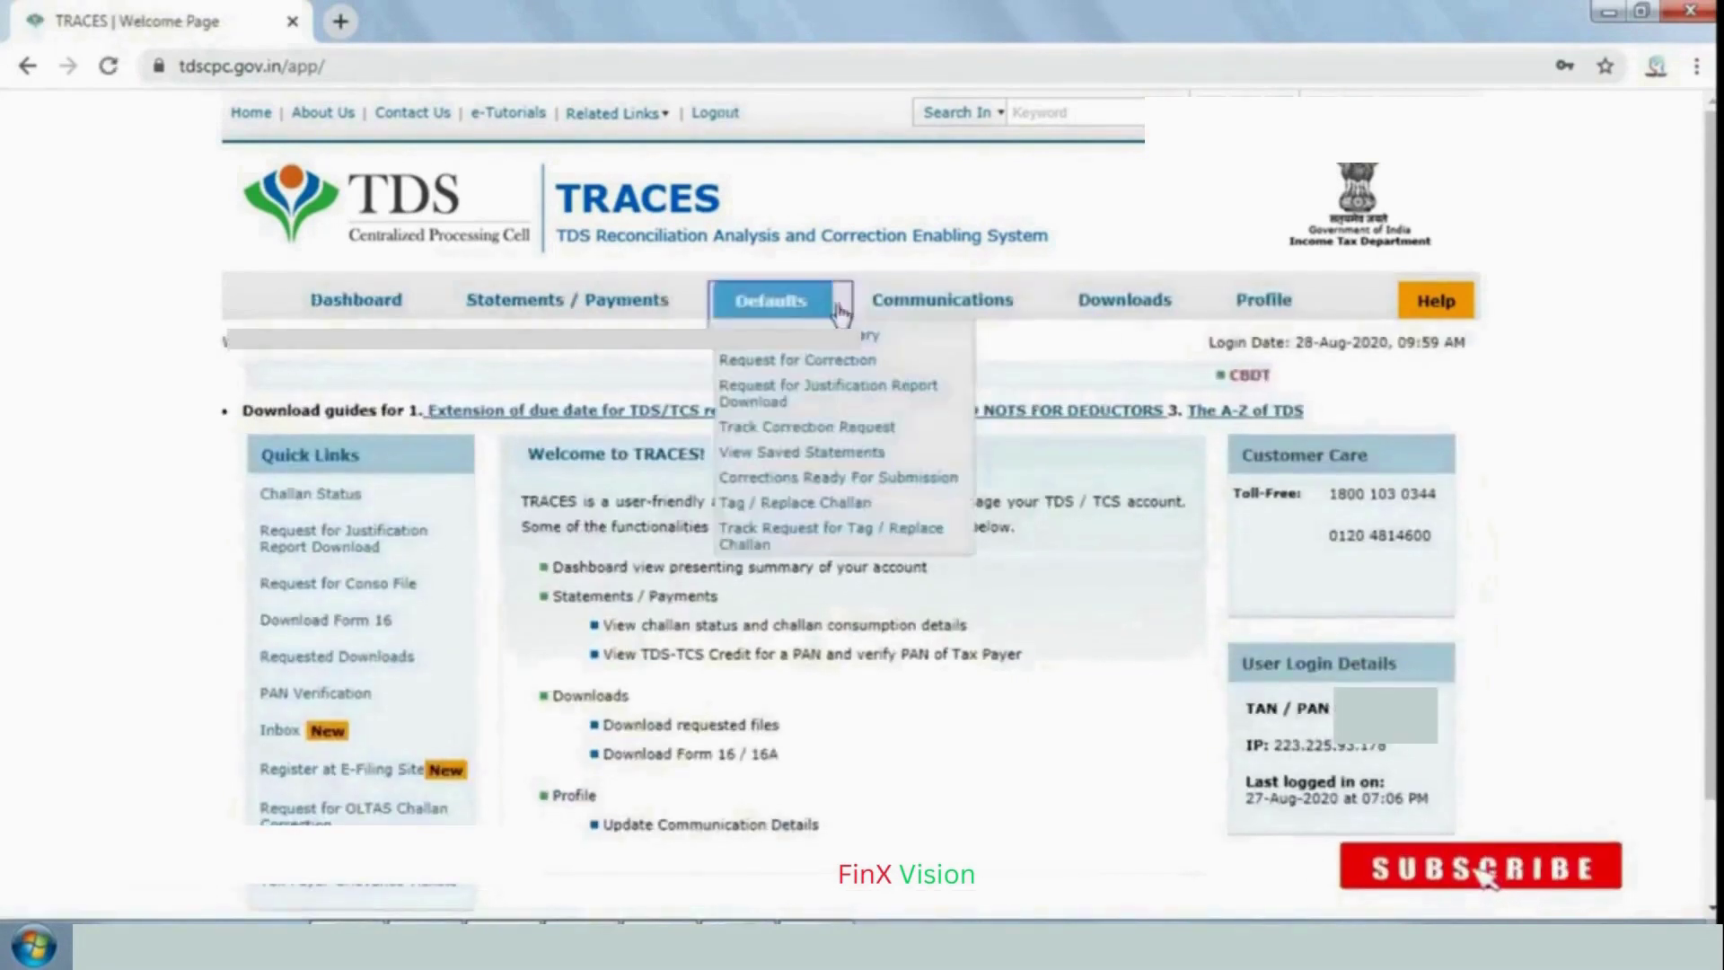
click(788, 363)
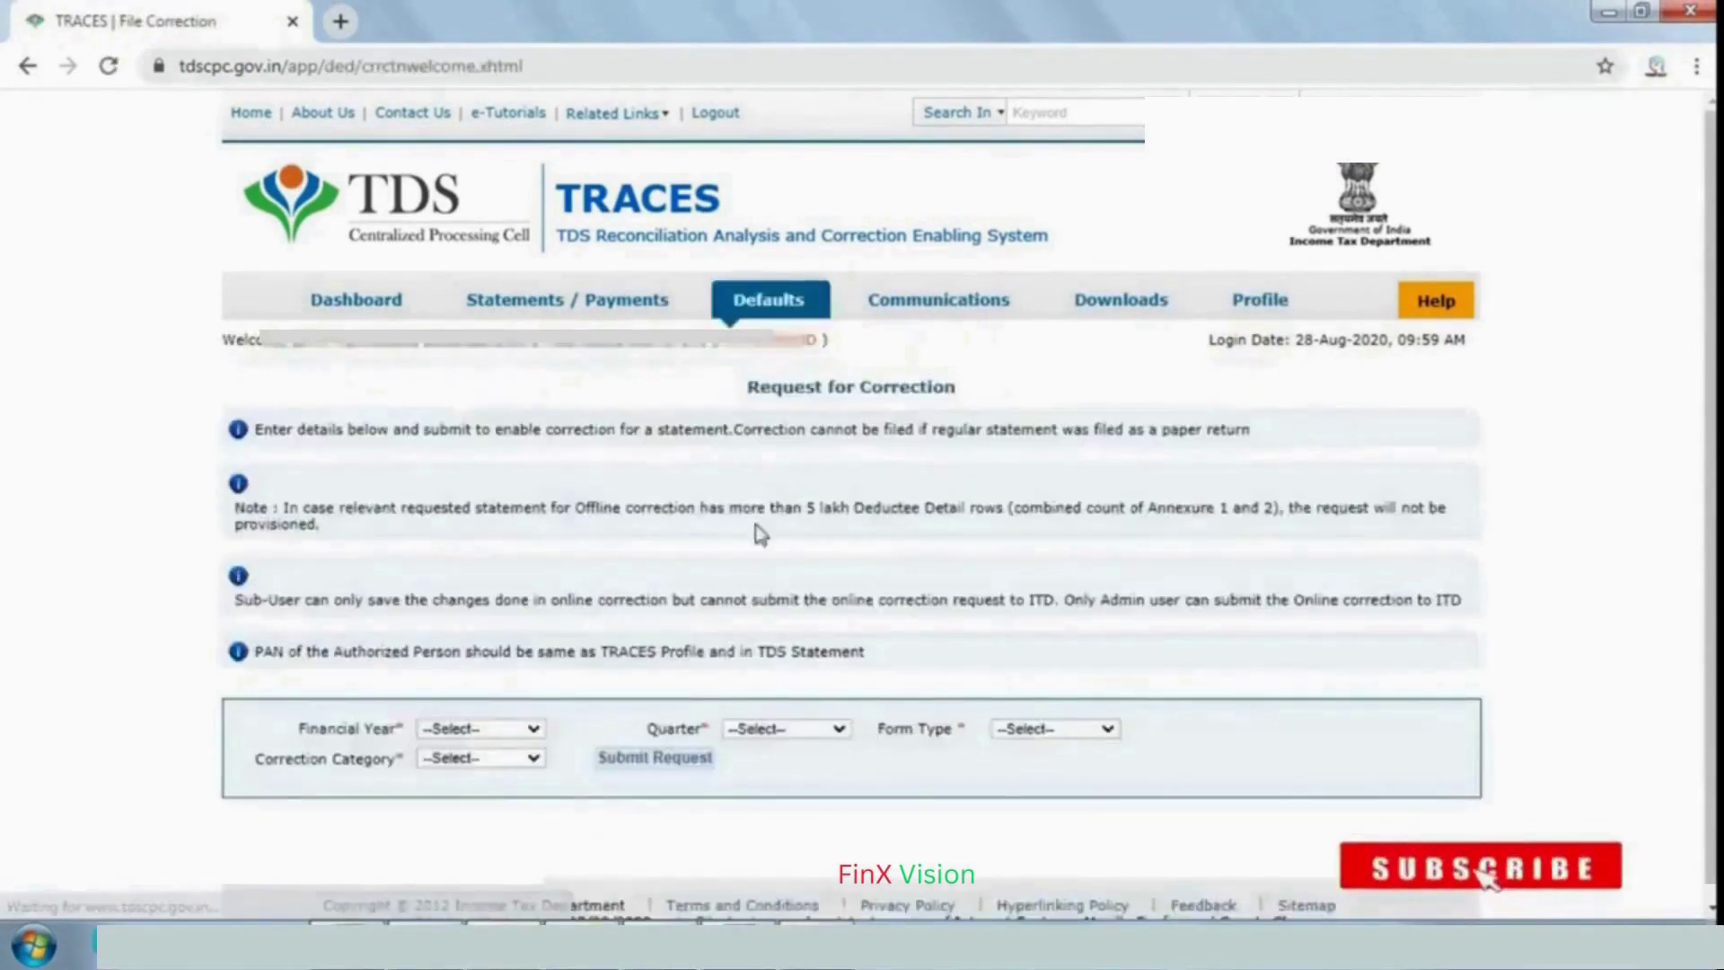
click(503, 729)
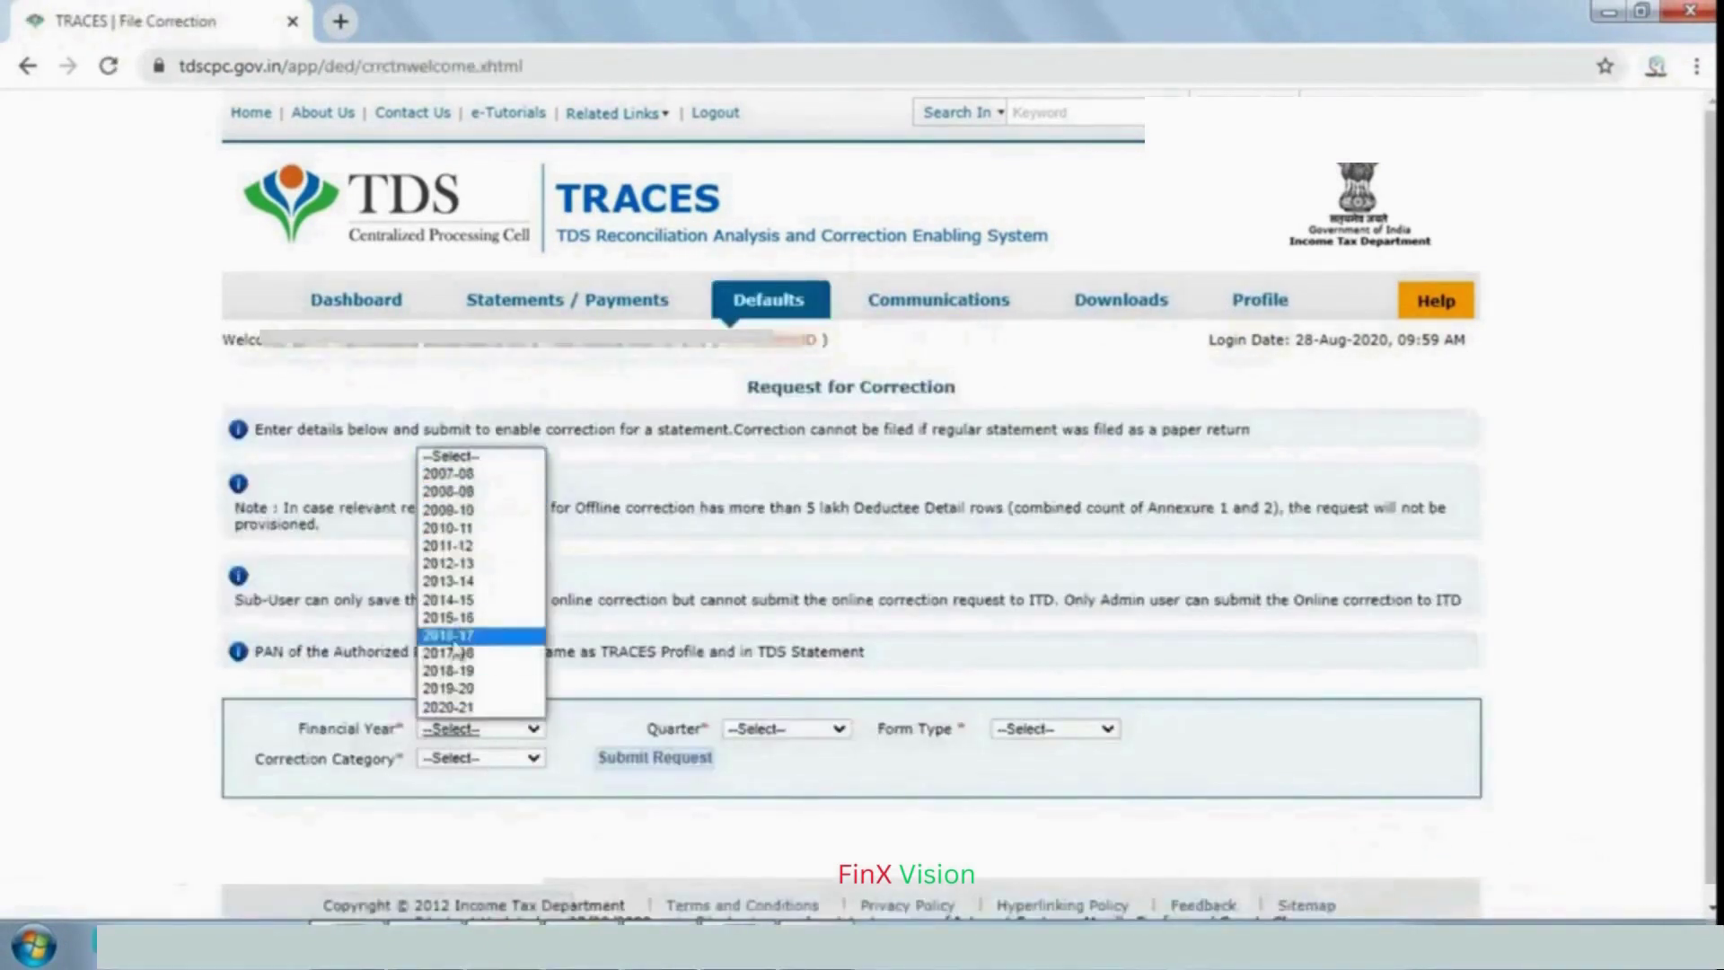
click(448, 563)
click(827, 731)
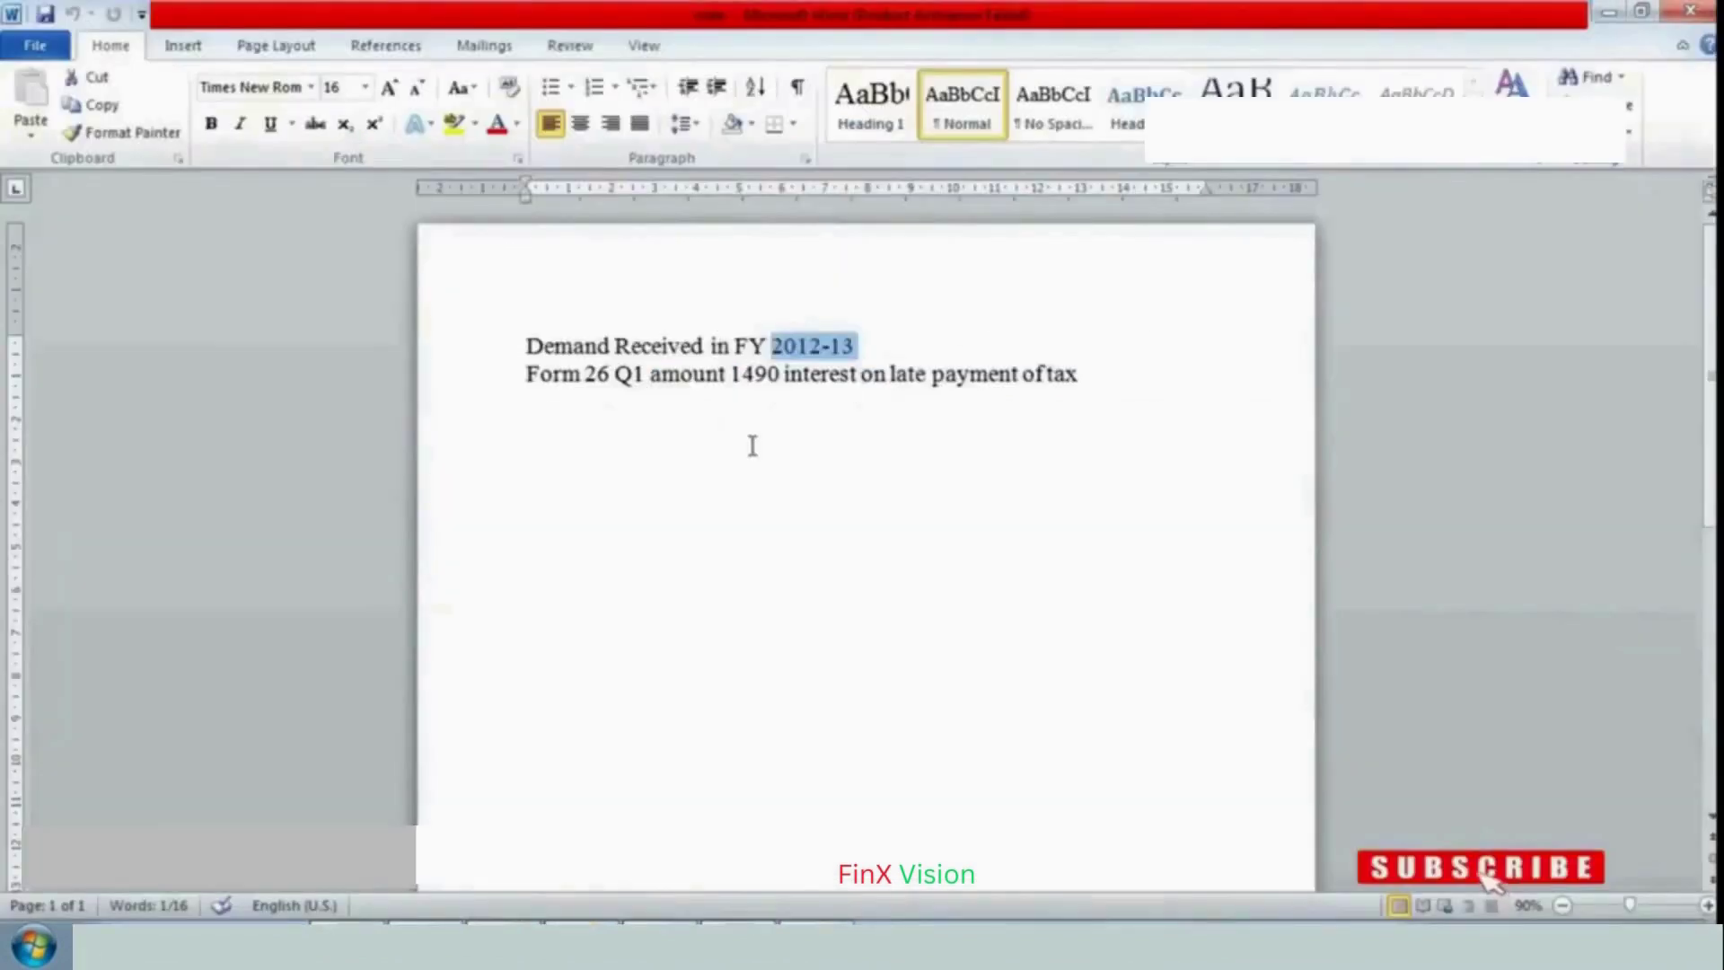
Highlight the demand details in the Word demand note to confirm FY 2012-13, Form 26 Q1
click(753, 446)
key(ctrl+a)
click(588, 434)
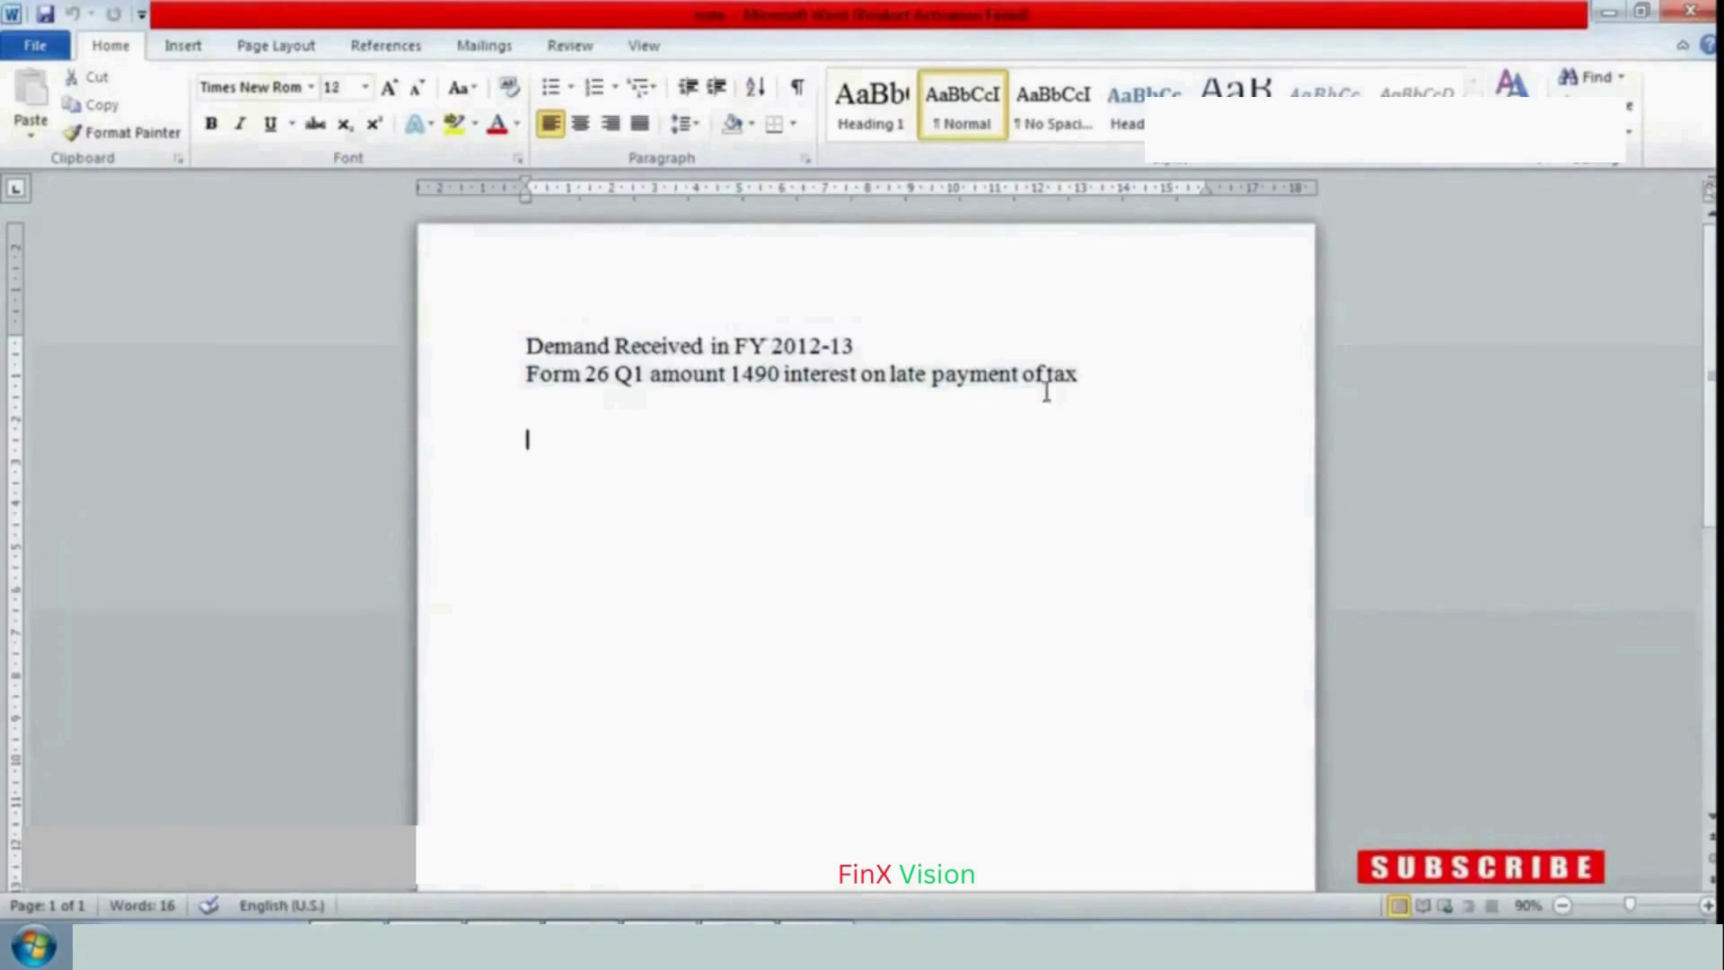
drag(1153, 372, 700, 319)
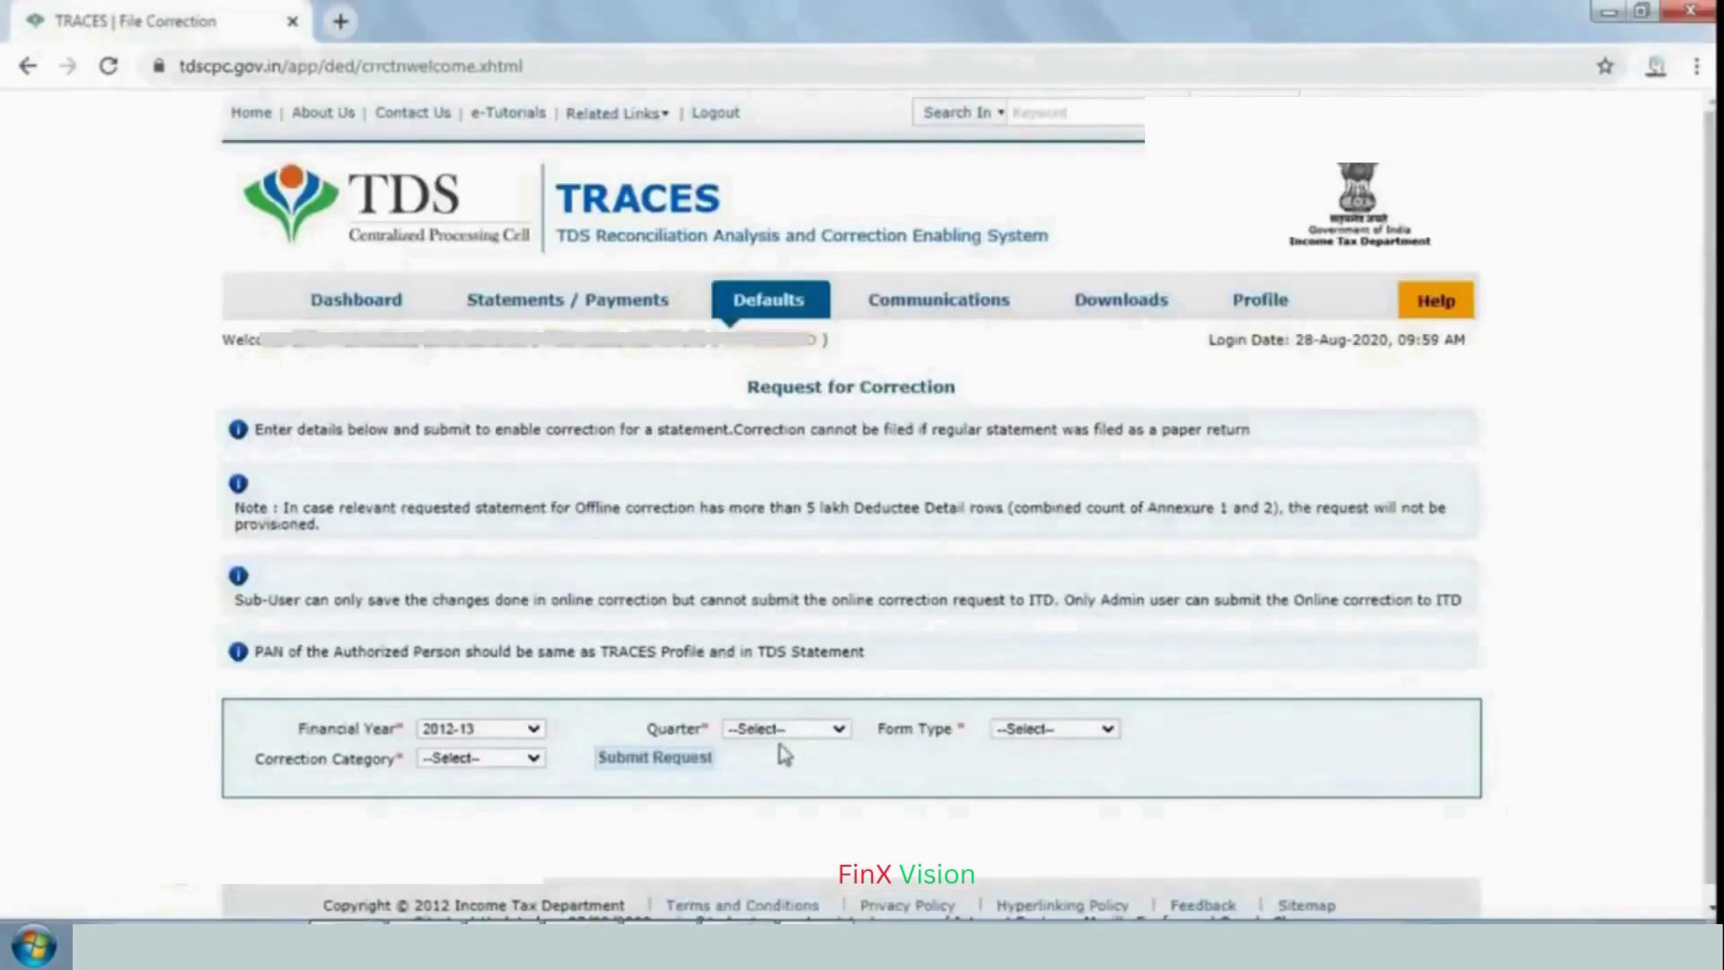
Submit an Online correction request for Form 26Q, Quarter Q1
click(783, 730)
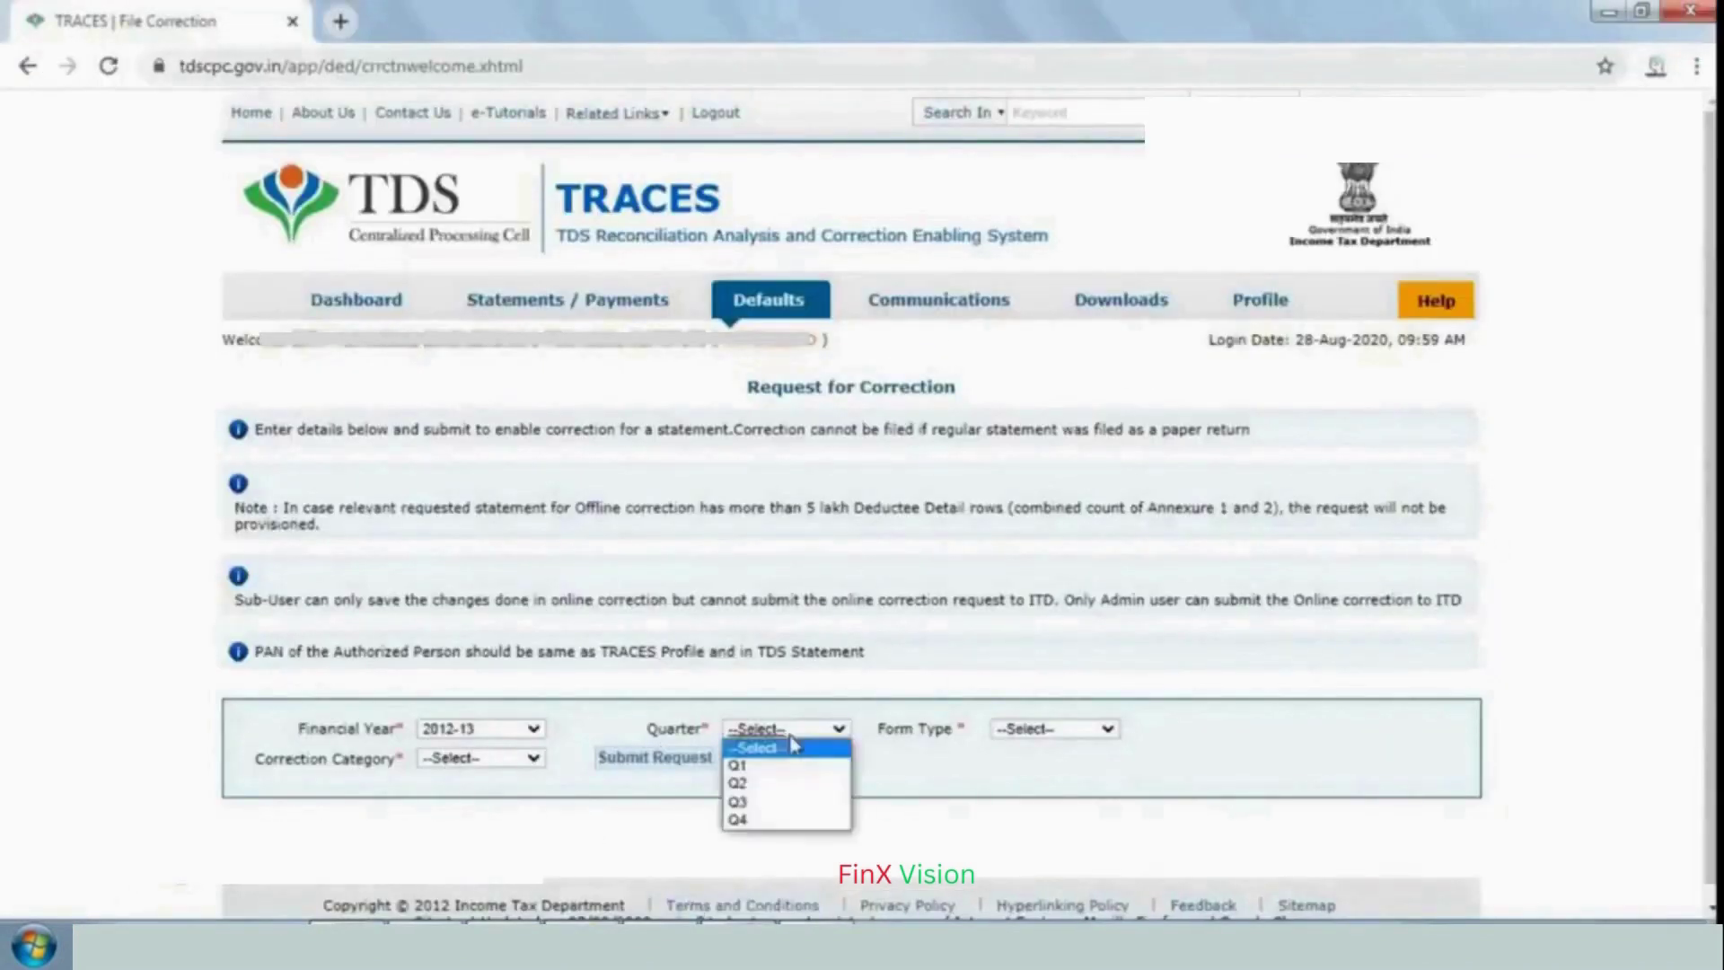
click(738, 769)
click(1047, 731)
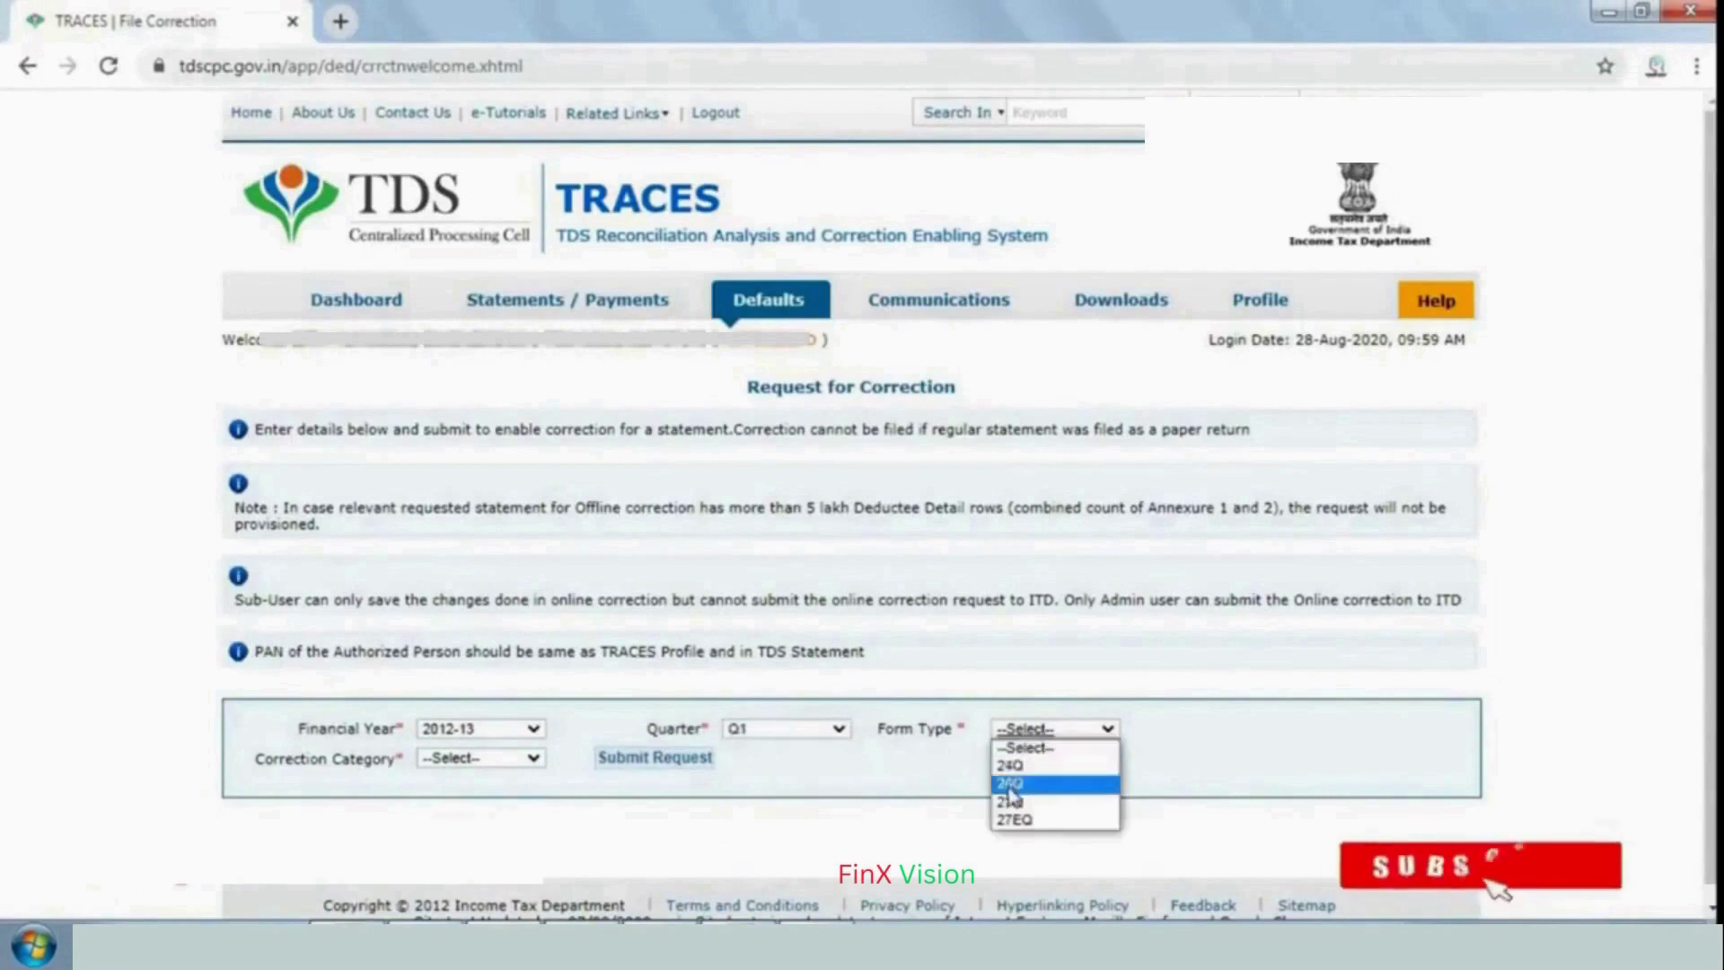
click(1010, 785)
click(530, 758)
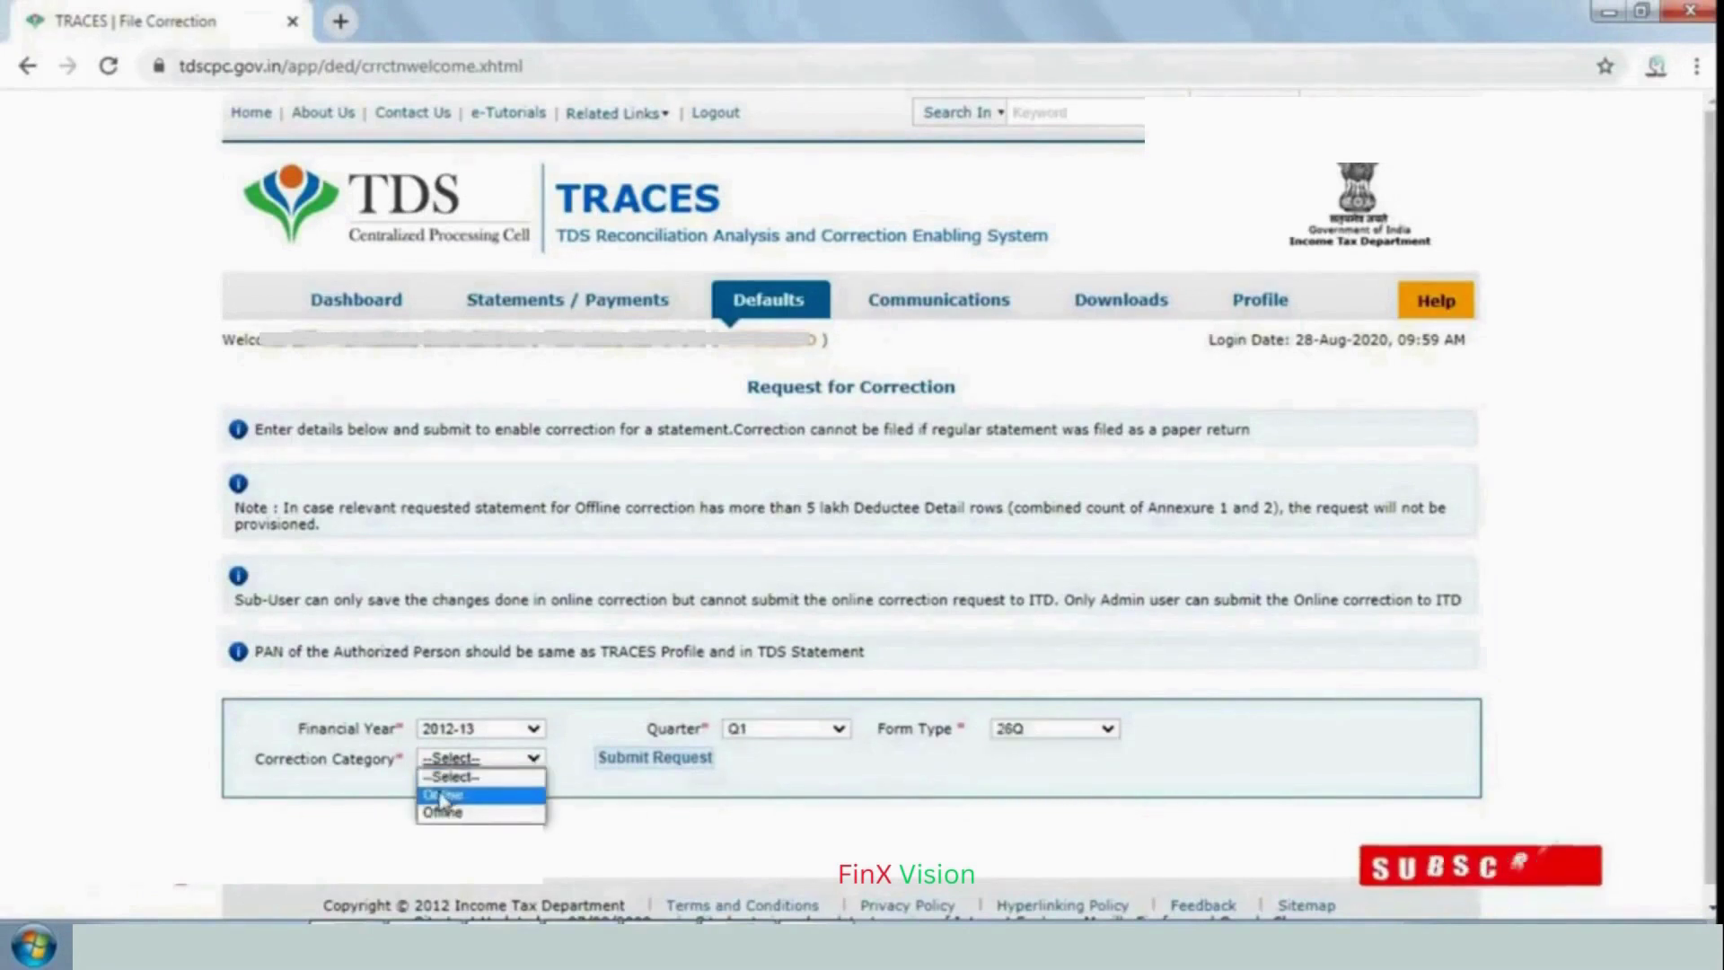
click(440, 796)
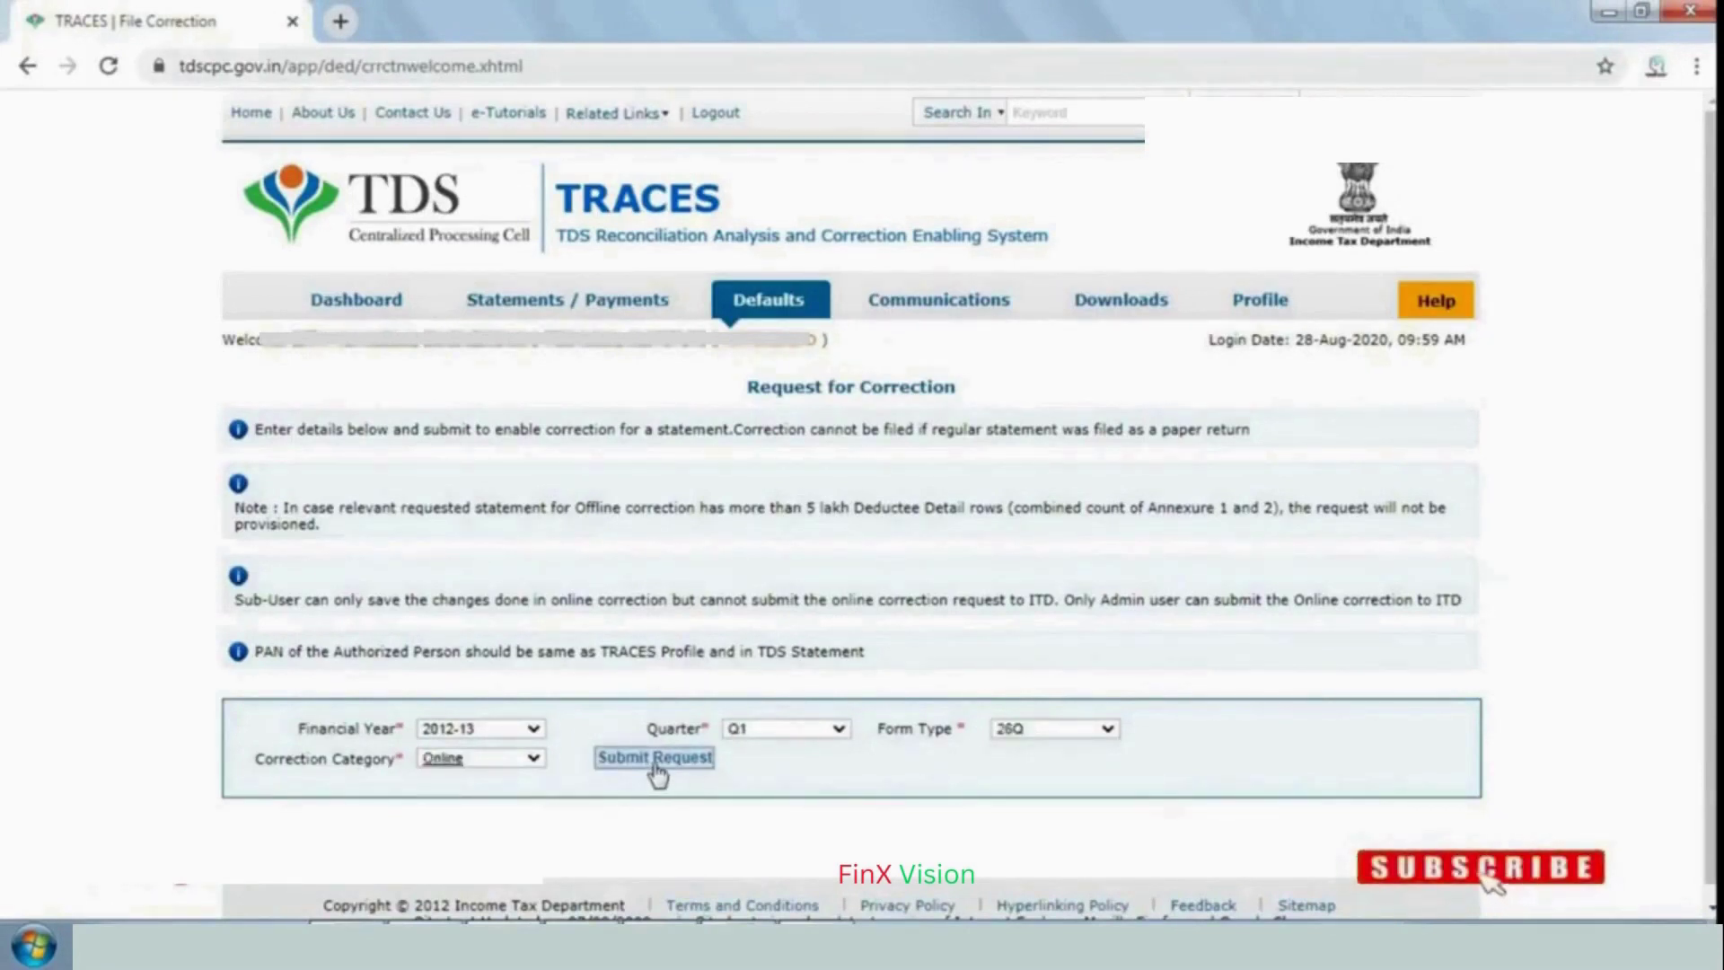
click(656, 759)
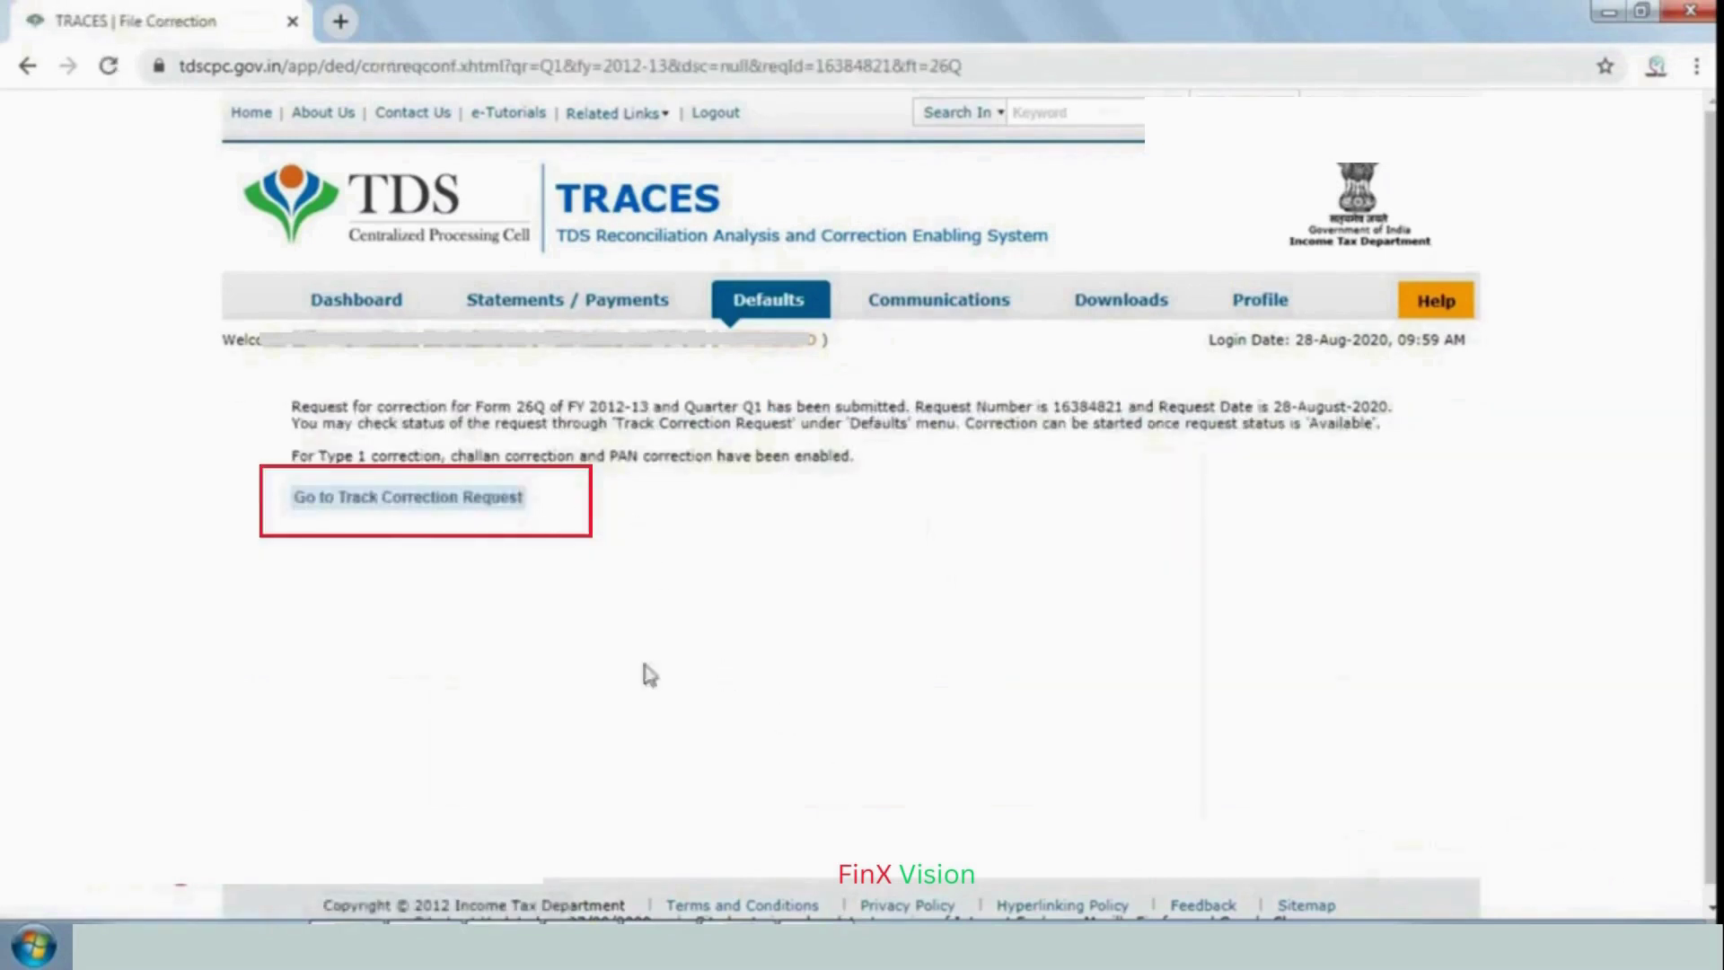
Open the available 28-Aug-2020 Q1 2012-13 request and choose Normal KYC Validation (Without Digital Signature)
click(424, 509)
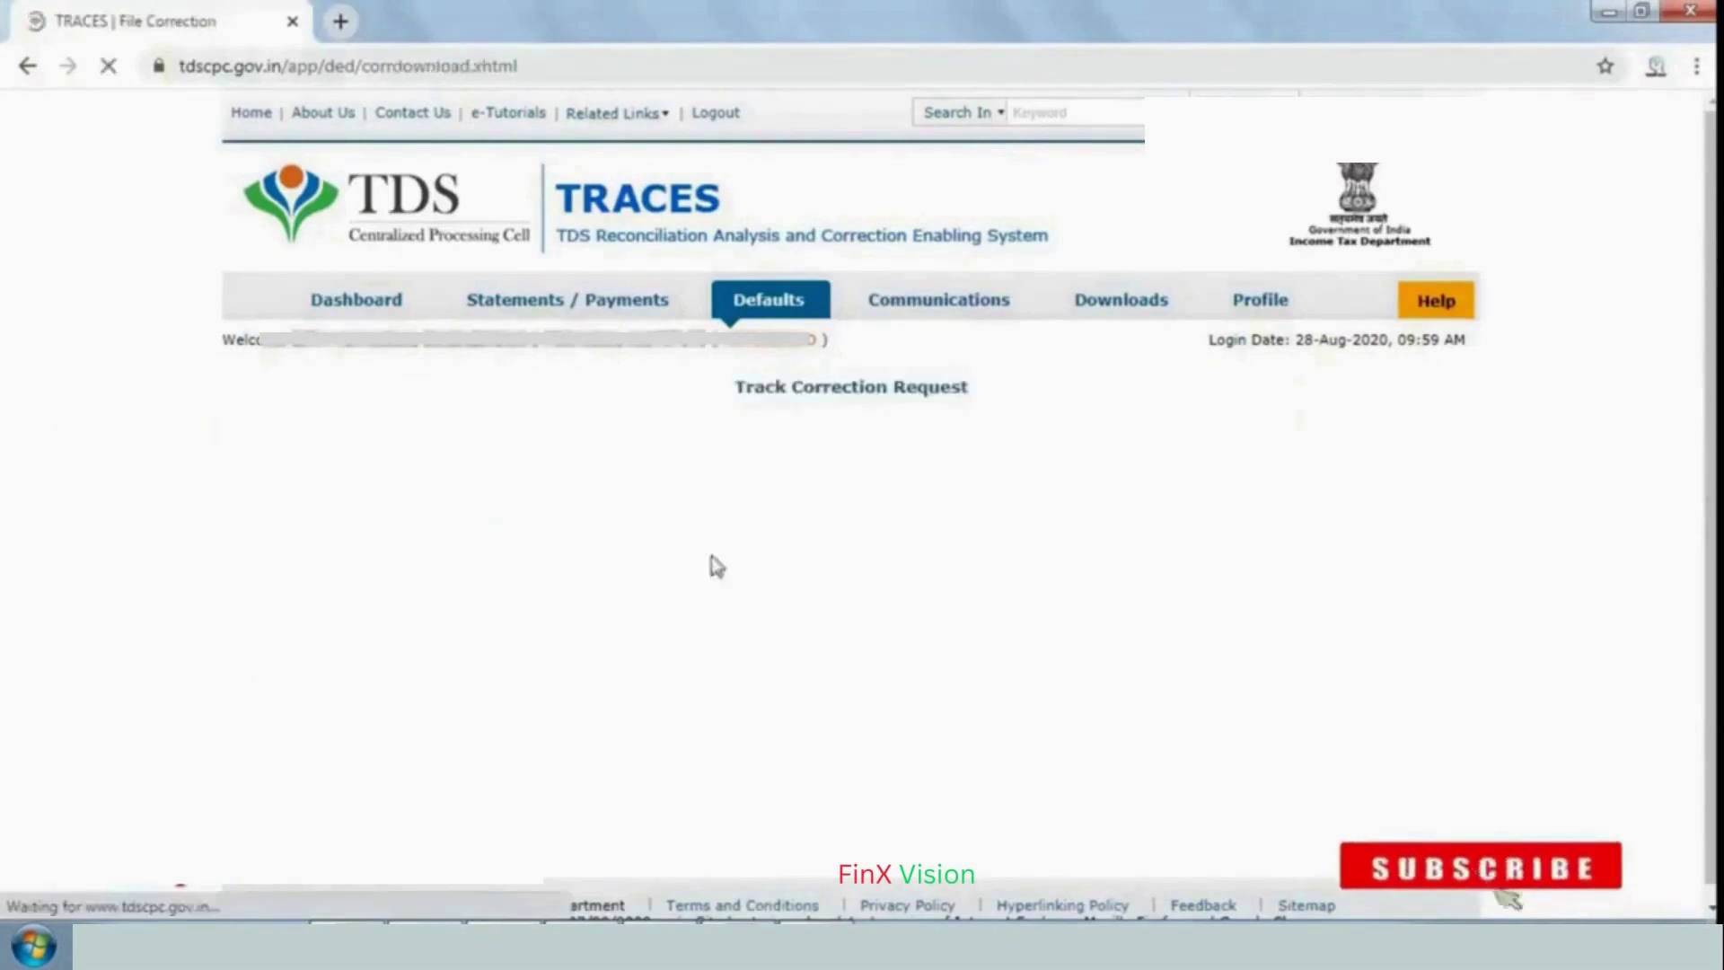
click(539, 460)
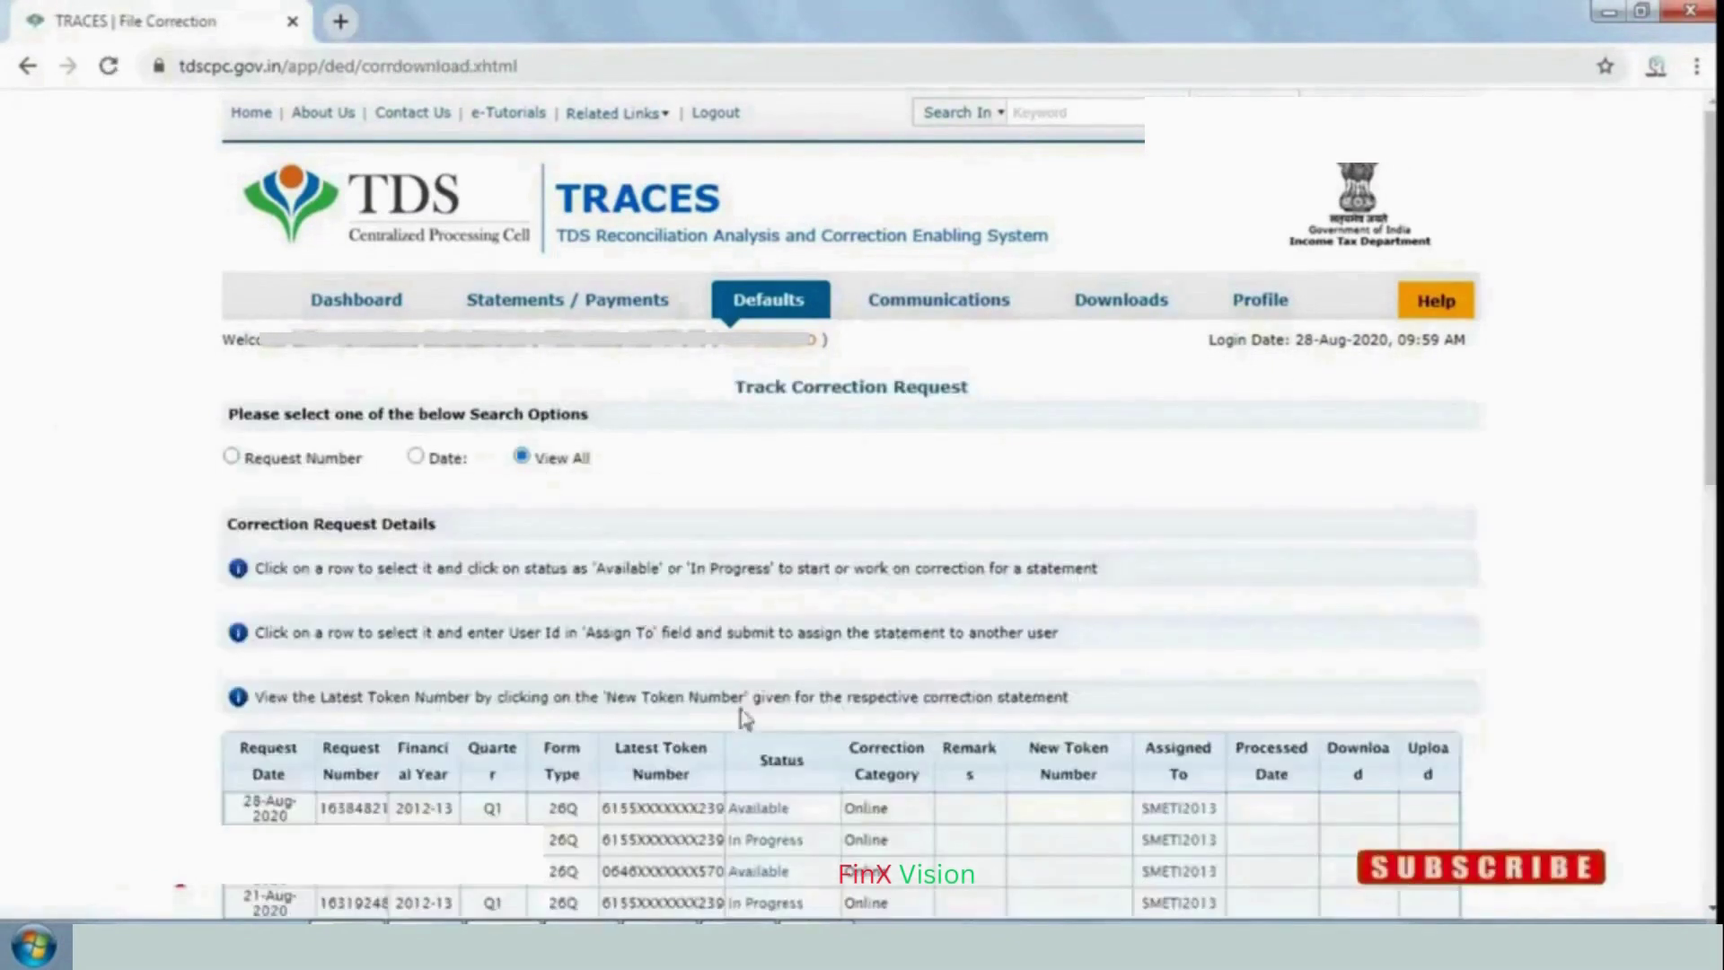
scroll(744, 716, down, 3)
click(778, 571)
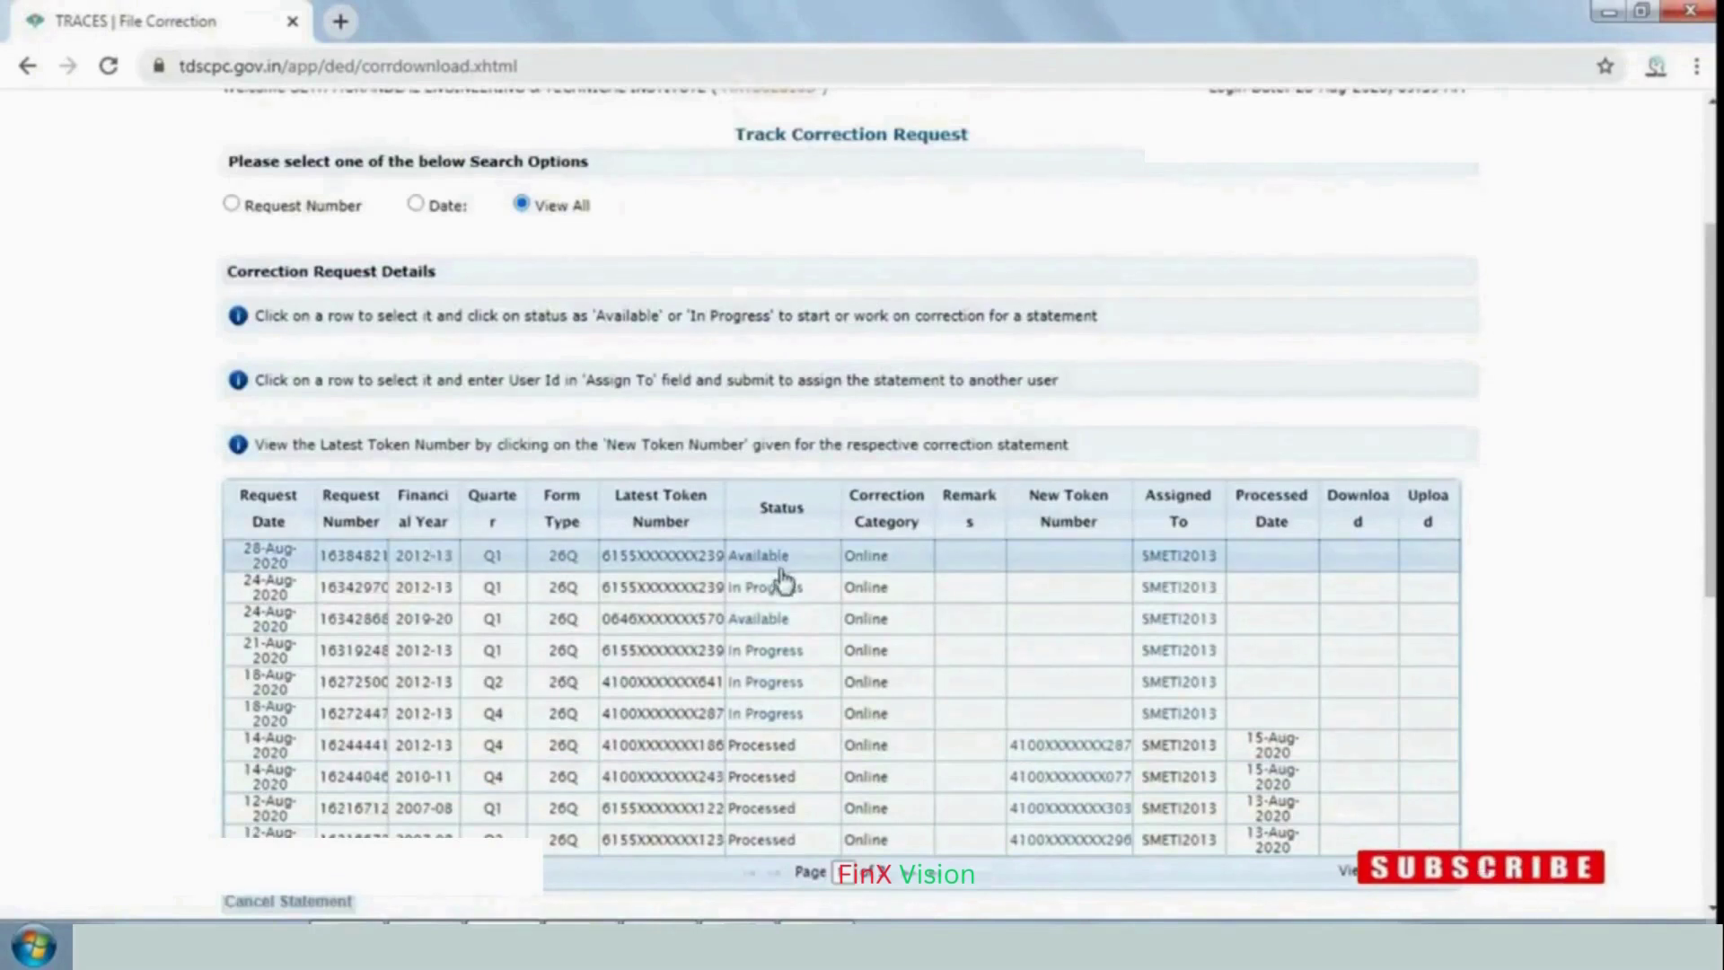
click(760, 556)
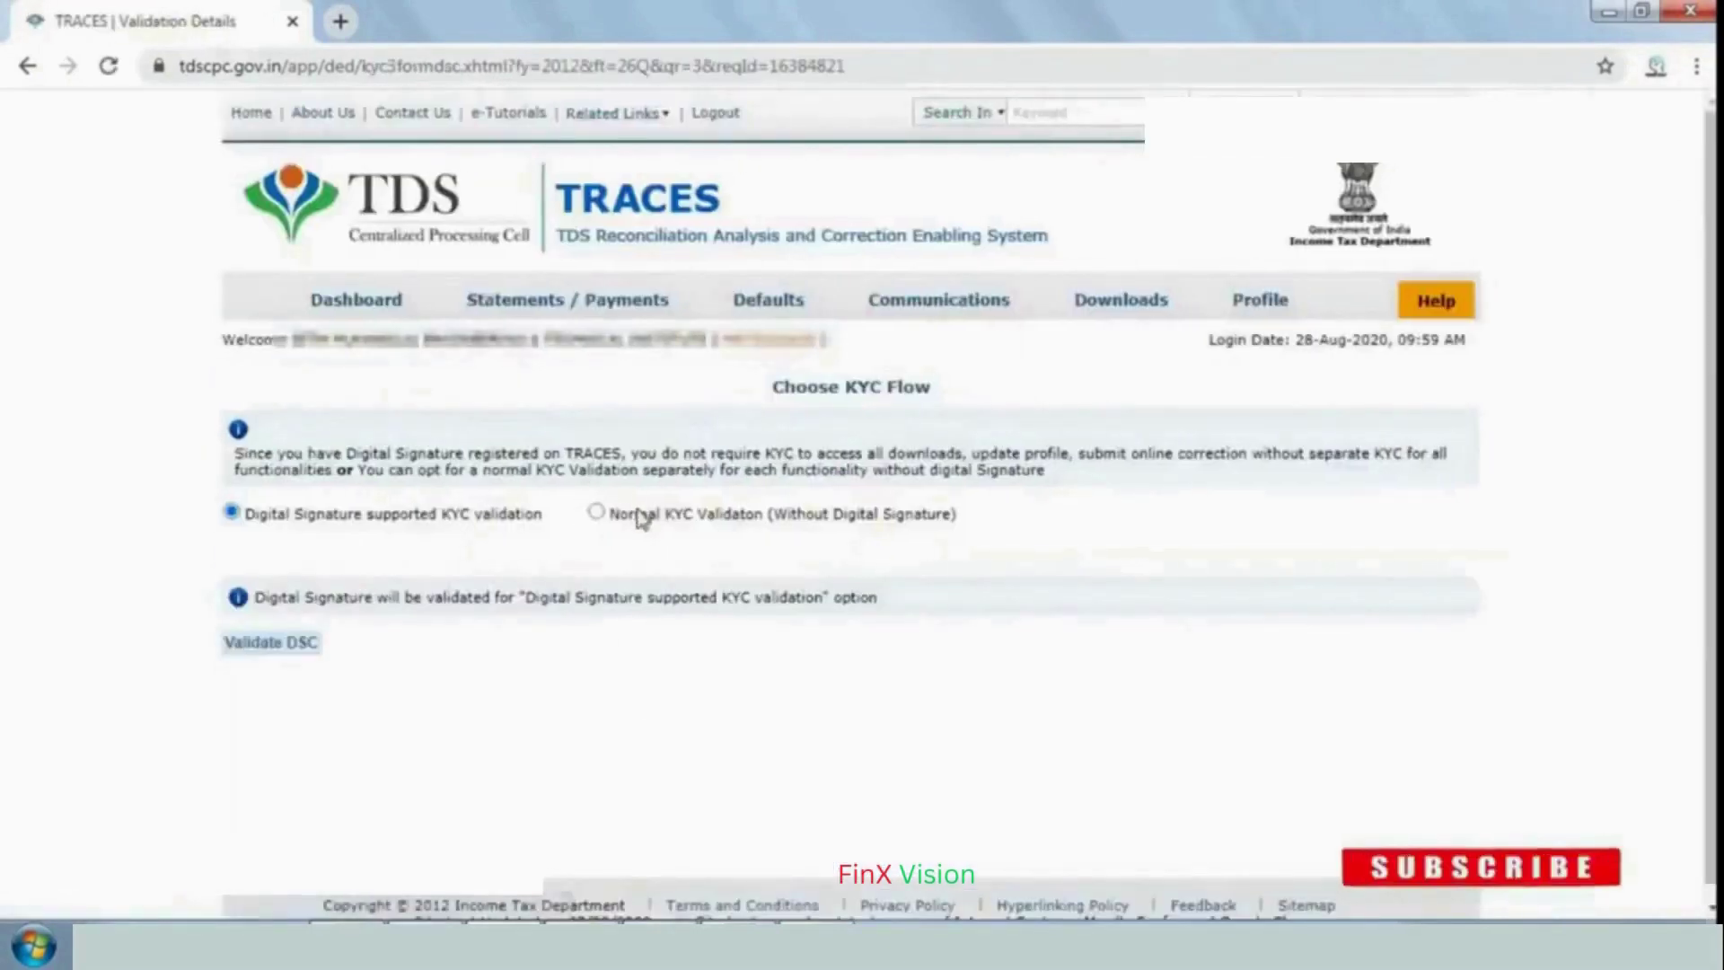
click(640, 519)
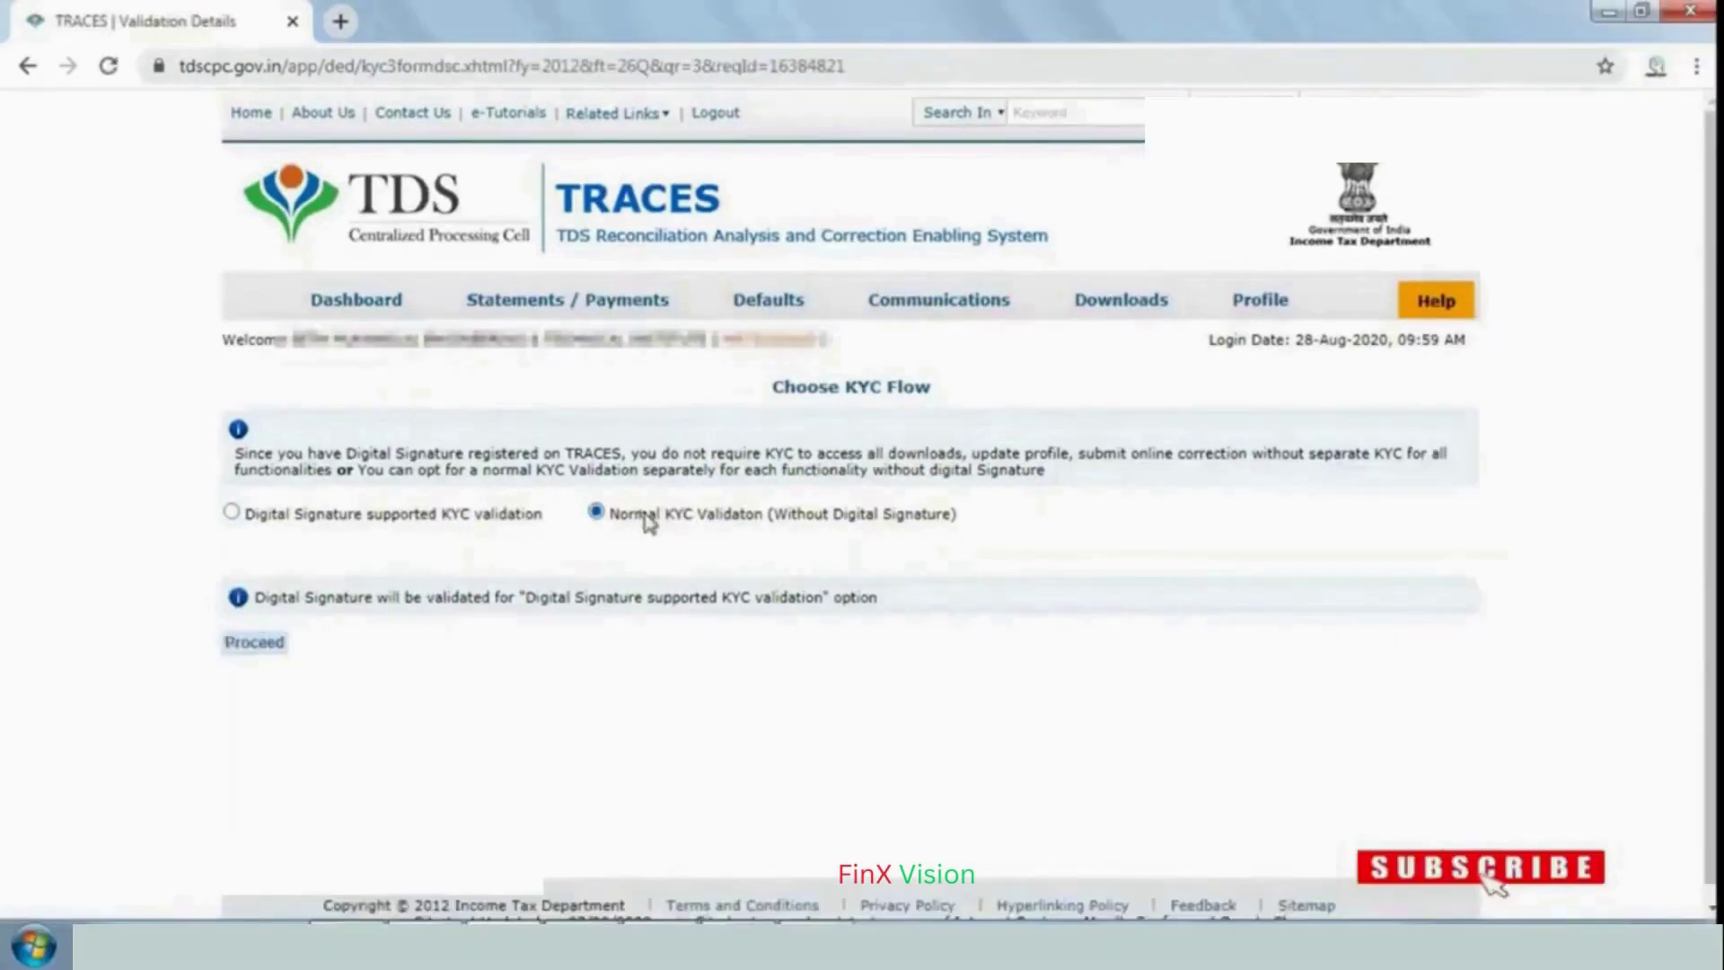
Proceed to the KYC validation details form and select its Token Number / PRN field
click(243, 648)
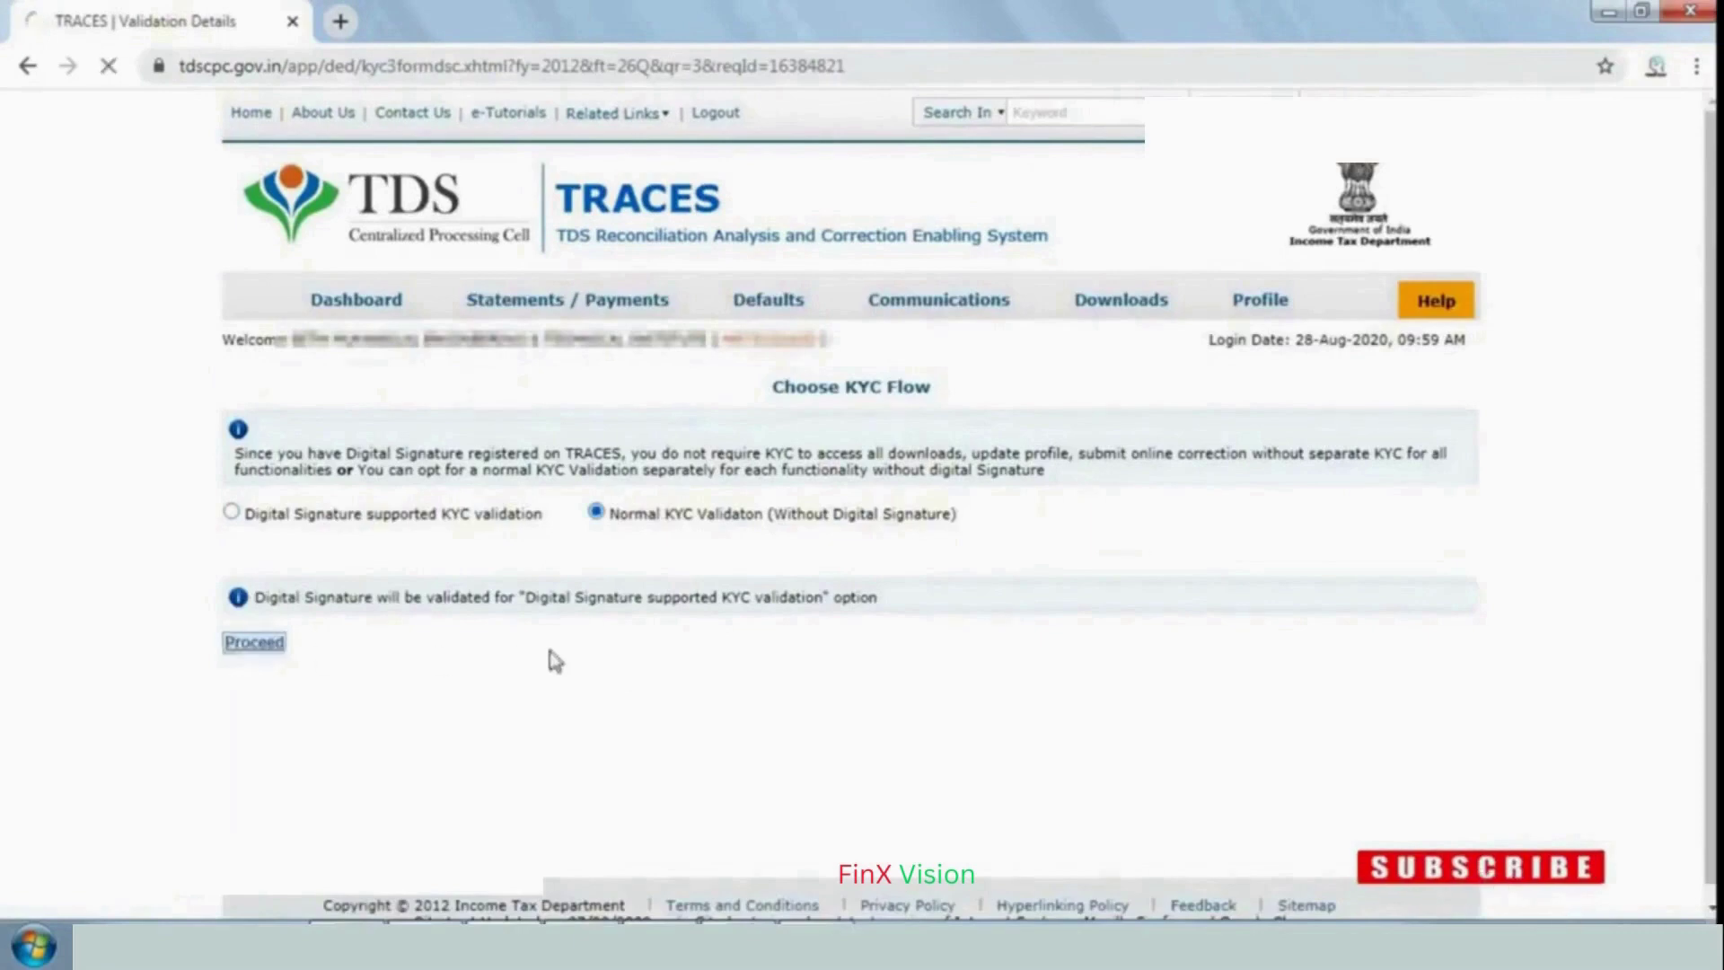
scroll(557, 639, down, 7)
scroll(575, 641, up, 4)
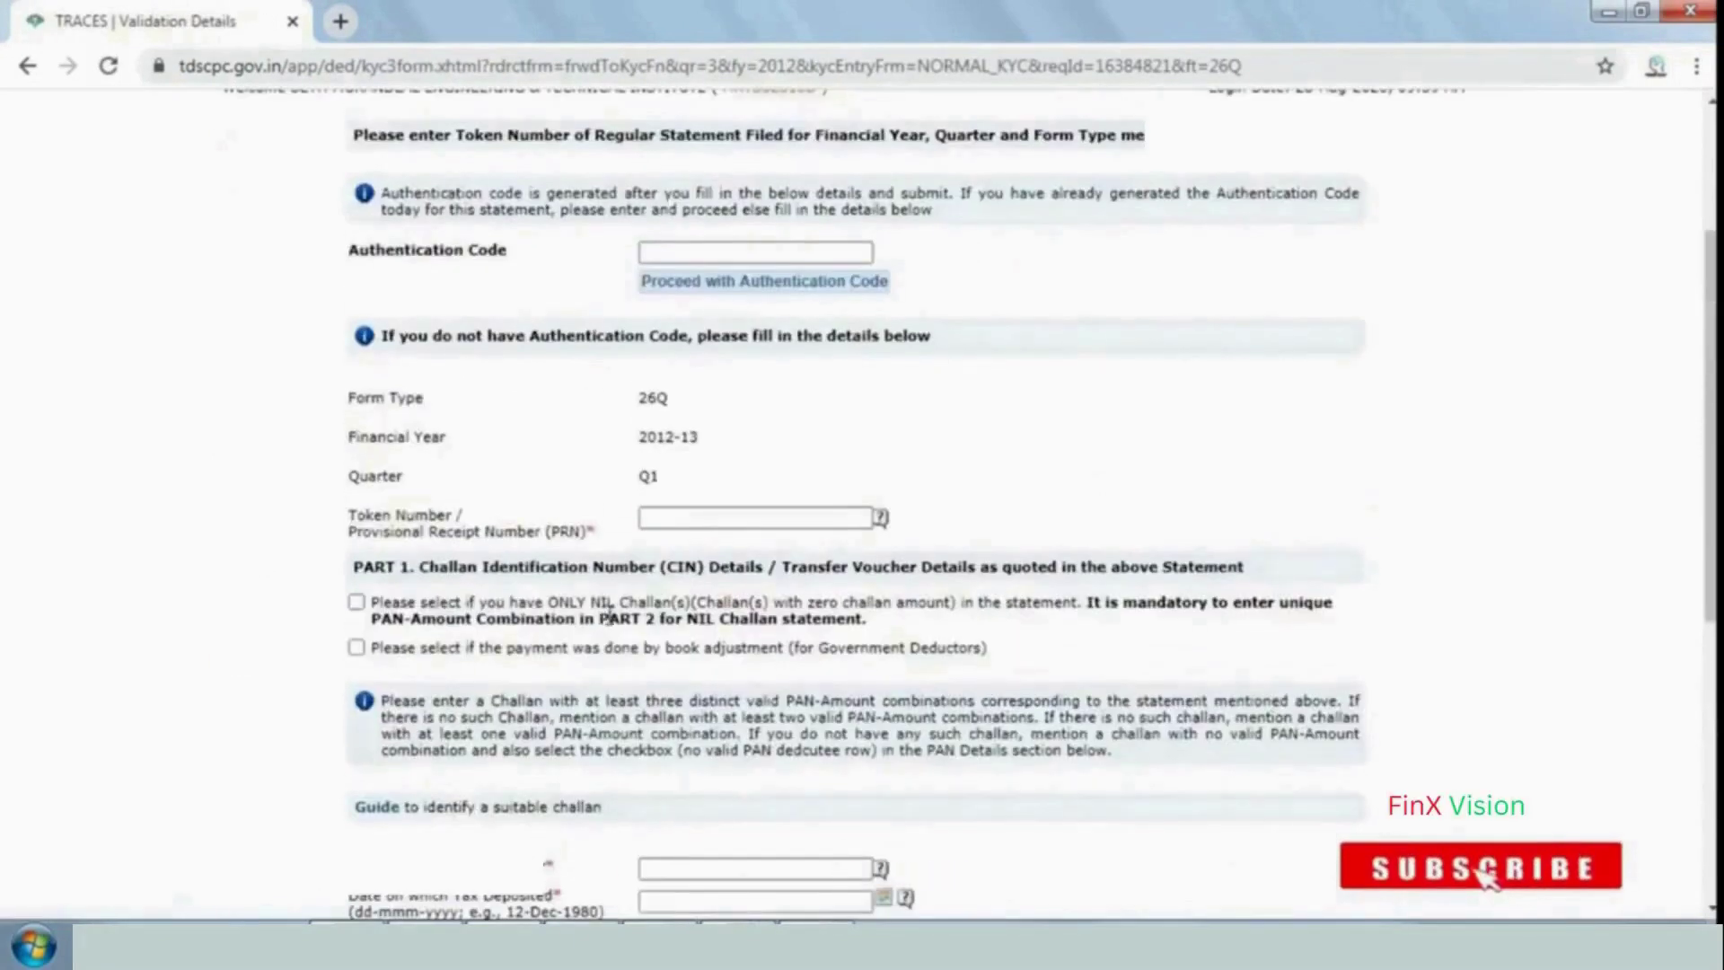
scroll(662, 551, down, 1)
scroll(666, 620, up, 3)
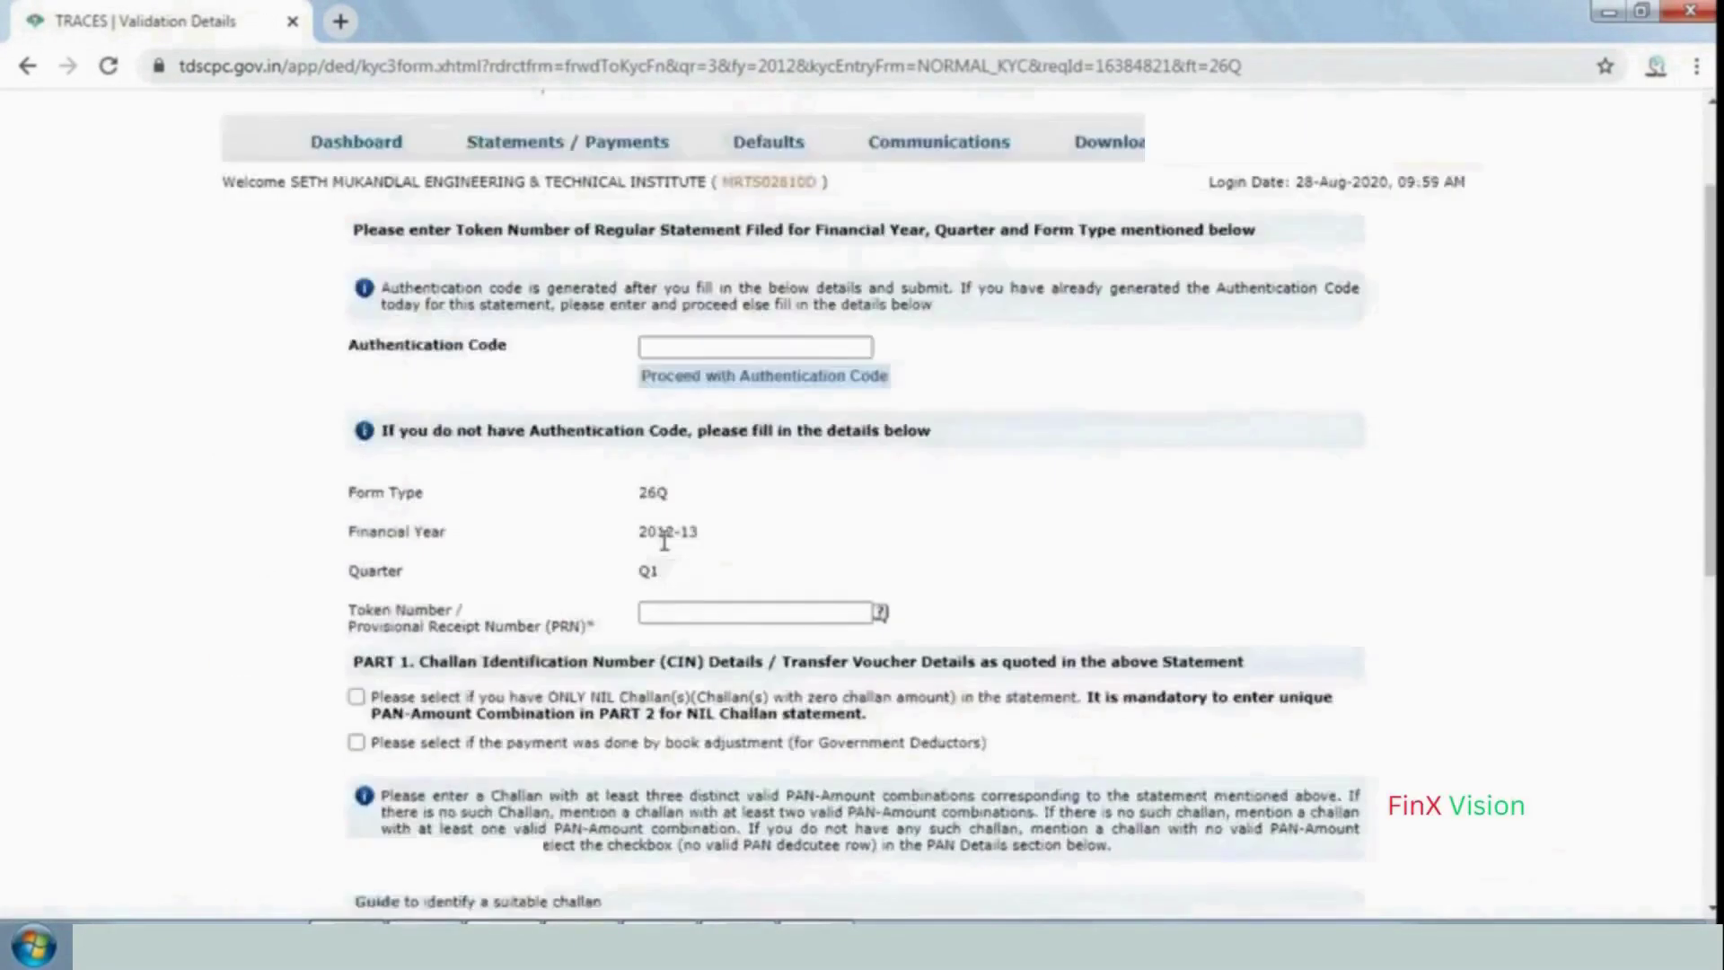
scroll(669, 649, down, 1)
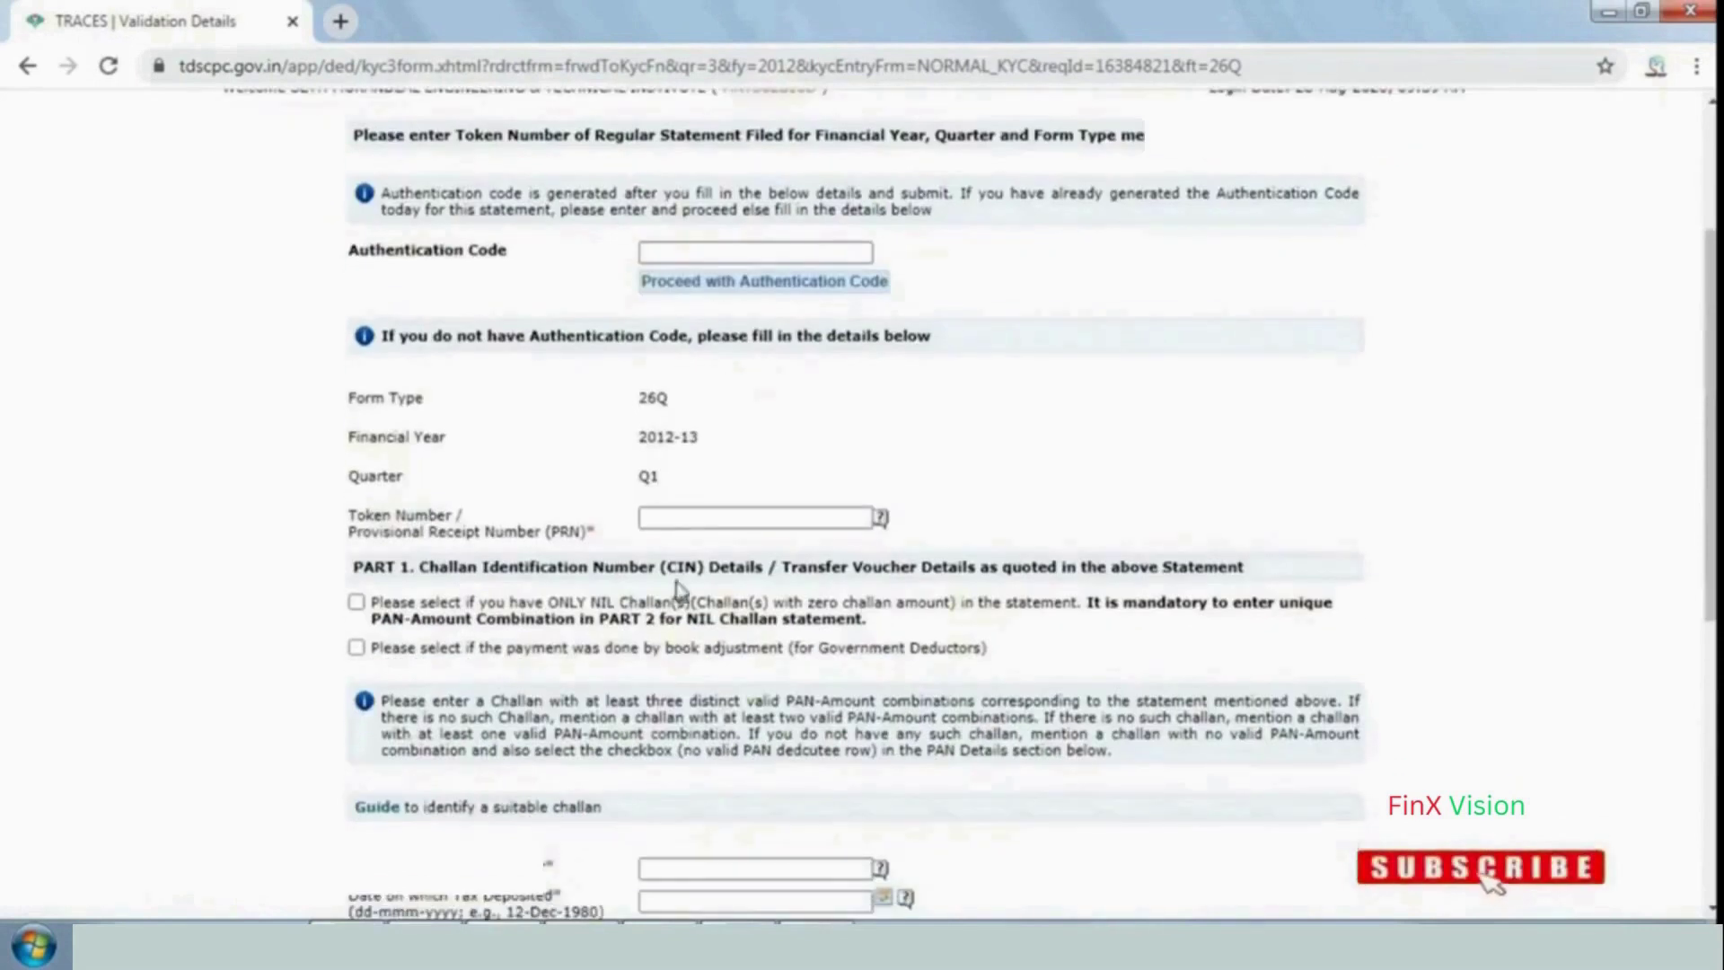
click(678, 526)
key(alt+Tab)
click(388, 244)
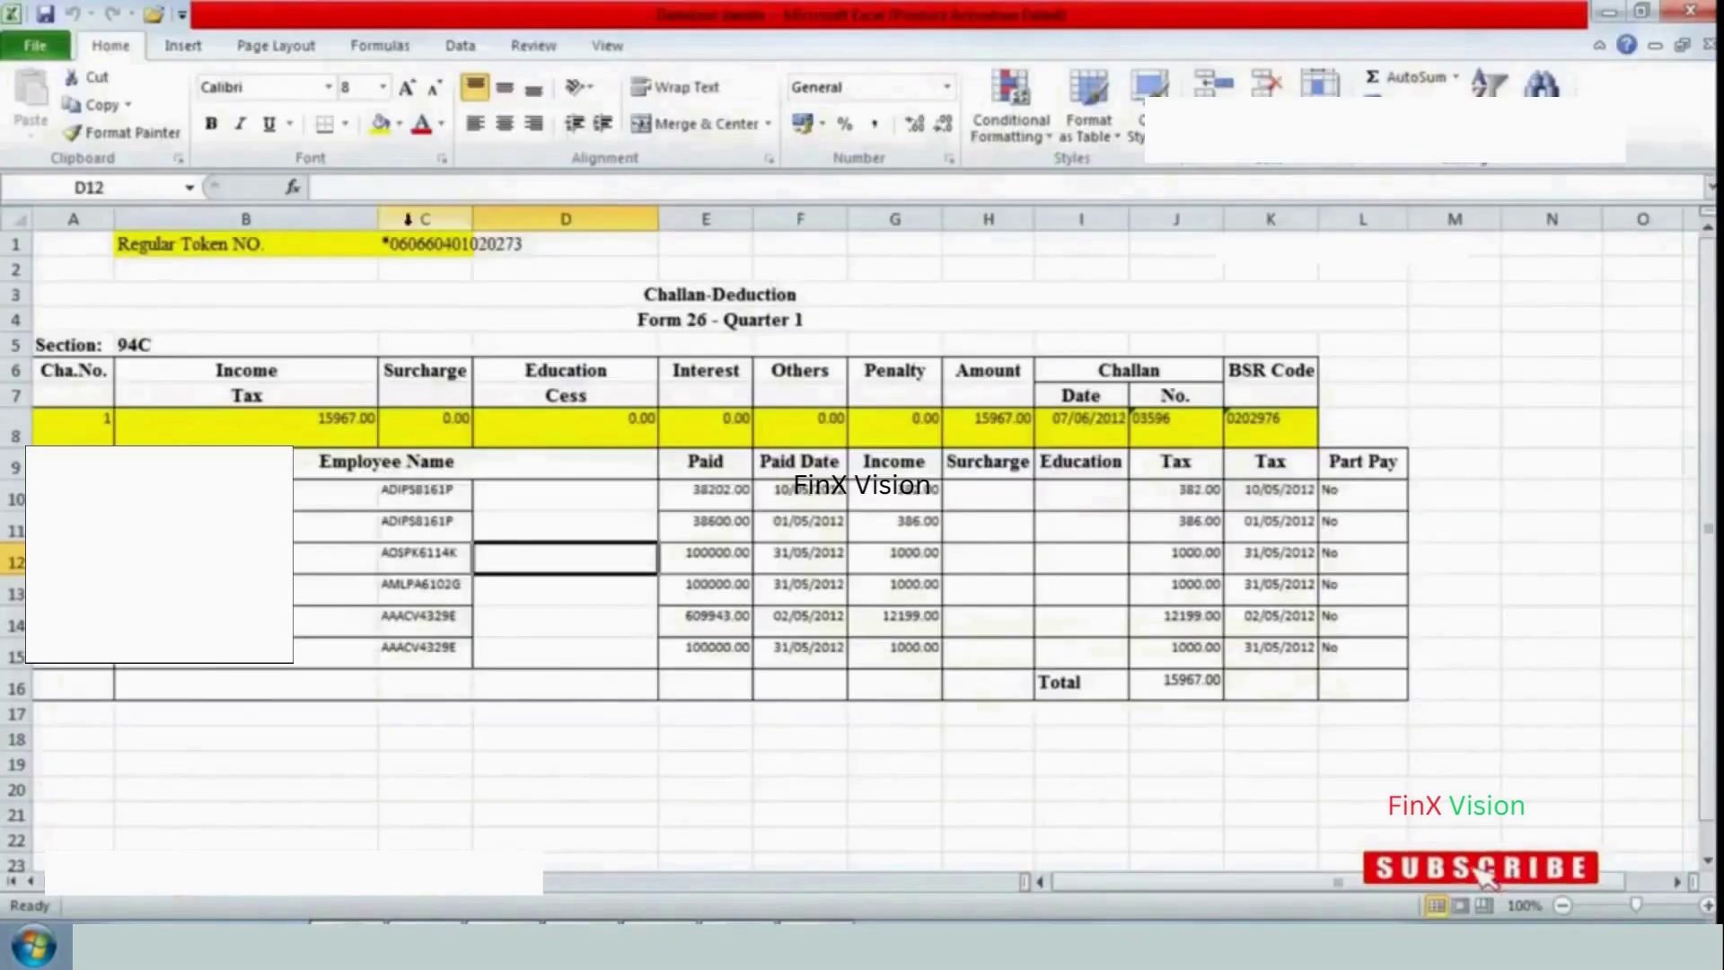
Copy the regular token digits after the asterisk from Excel cell C1 and return to TRACES
double_click(388, 245)
drag(404, 244, 525, 244)
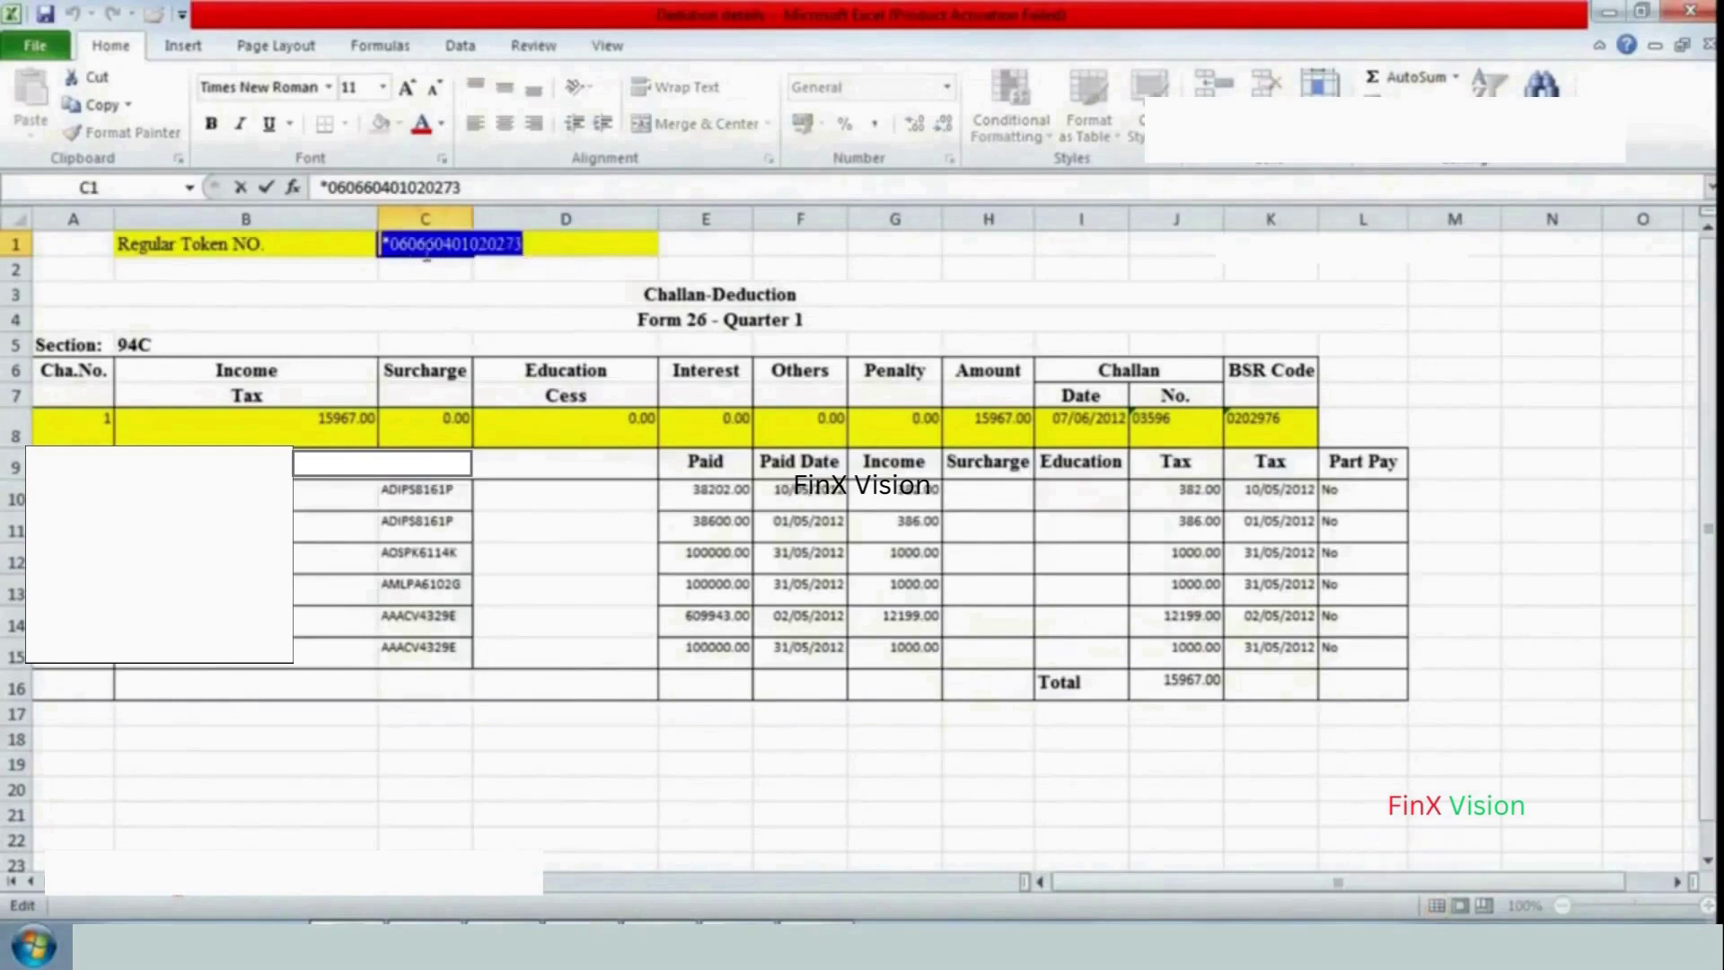
click(424, 244)
drag(392, 244, 495, 244)
key(ctrl+c)
key(Escape)
key(alt+Tab)
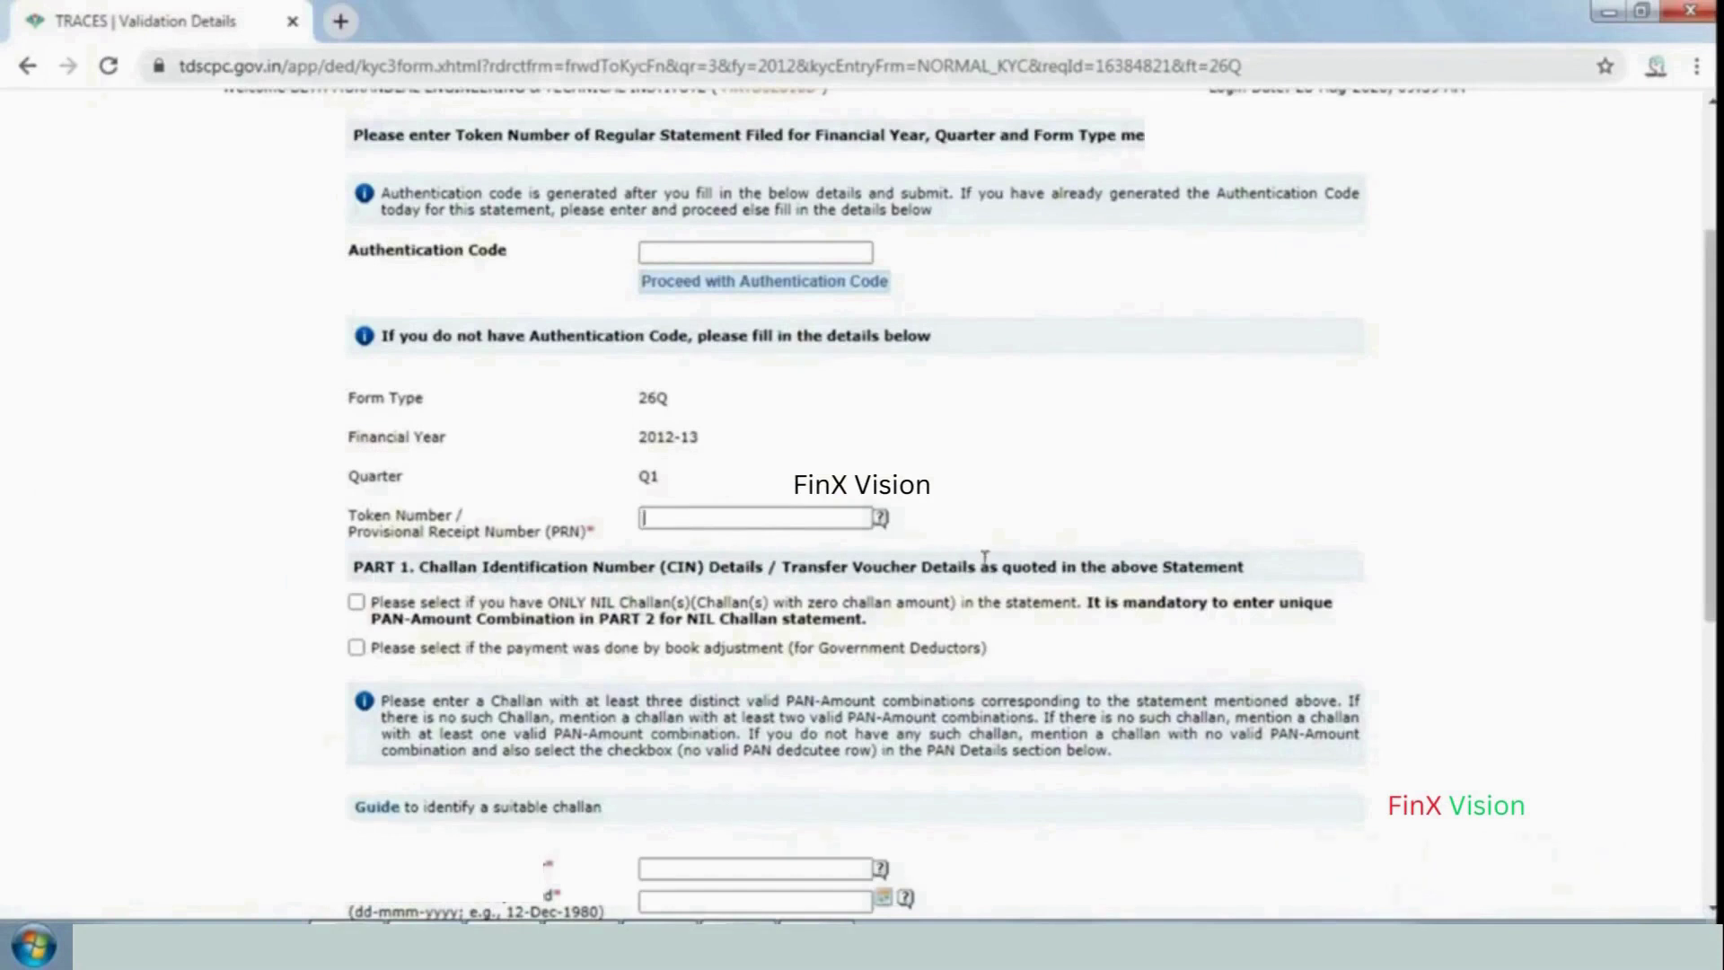
Paste the regular token number into Token Number / PRN and select the BSR Code field
key(ctrl+v)
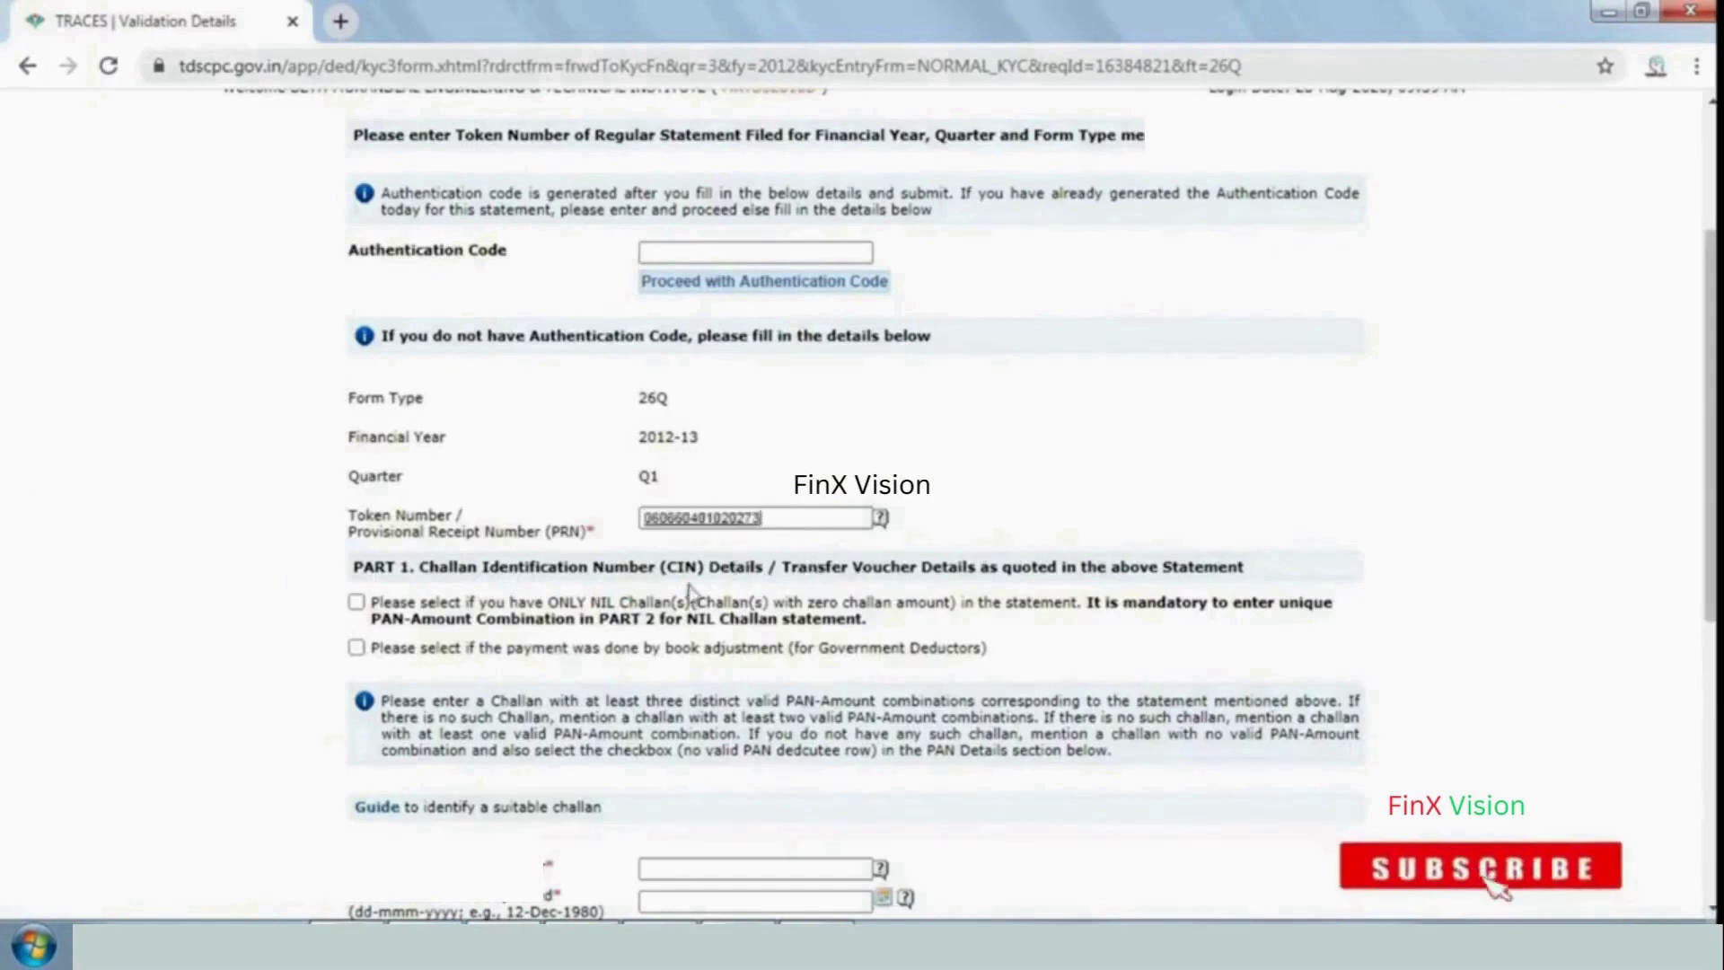
scroll(701, 584, down, 3)
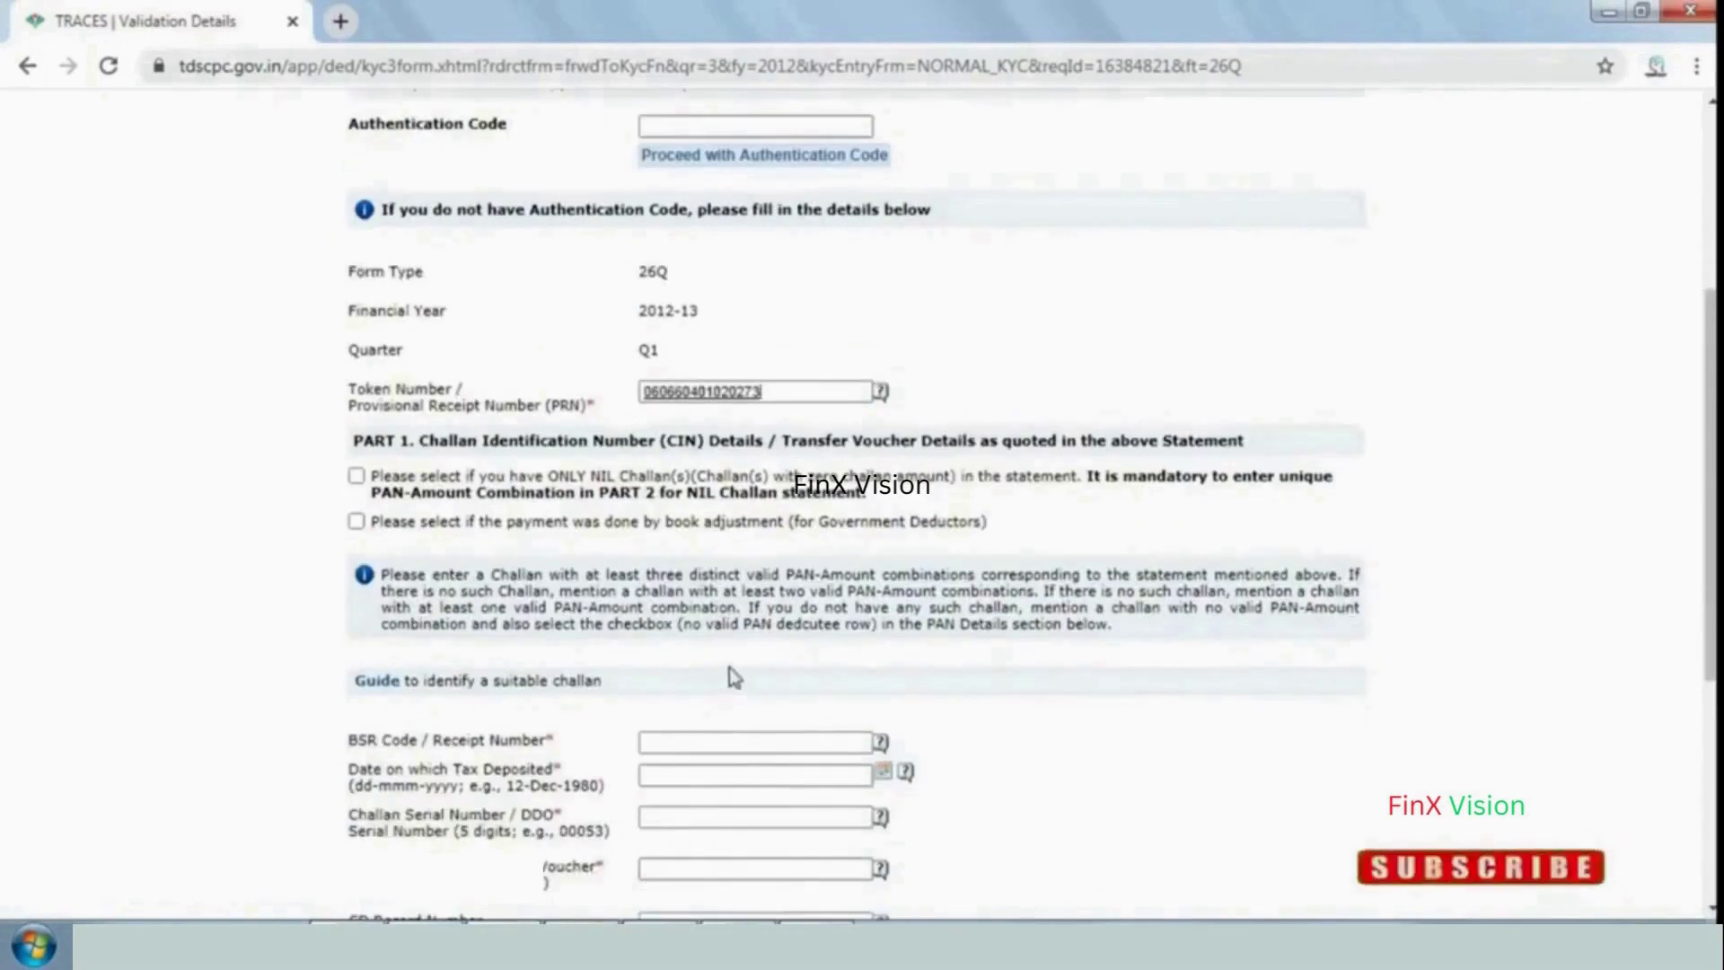
scroll(734, 664, down, 2)
click(688, 491)
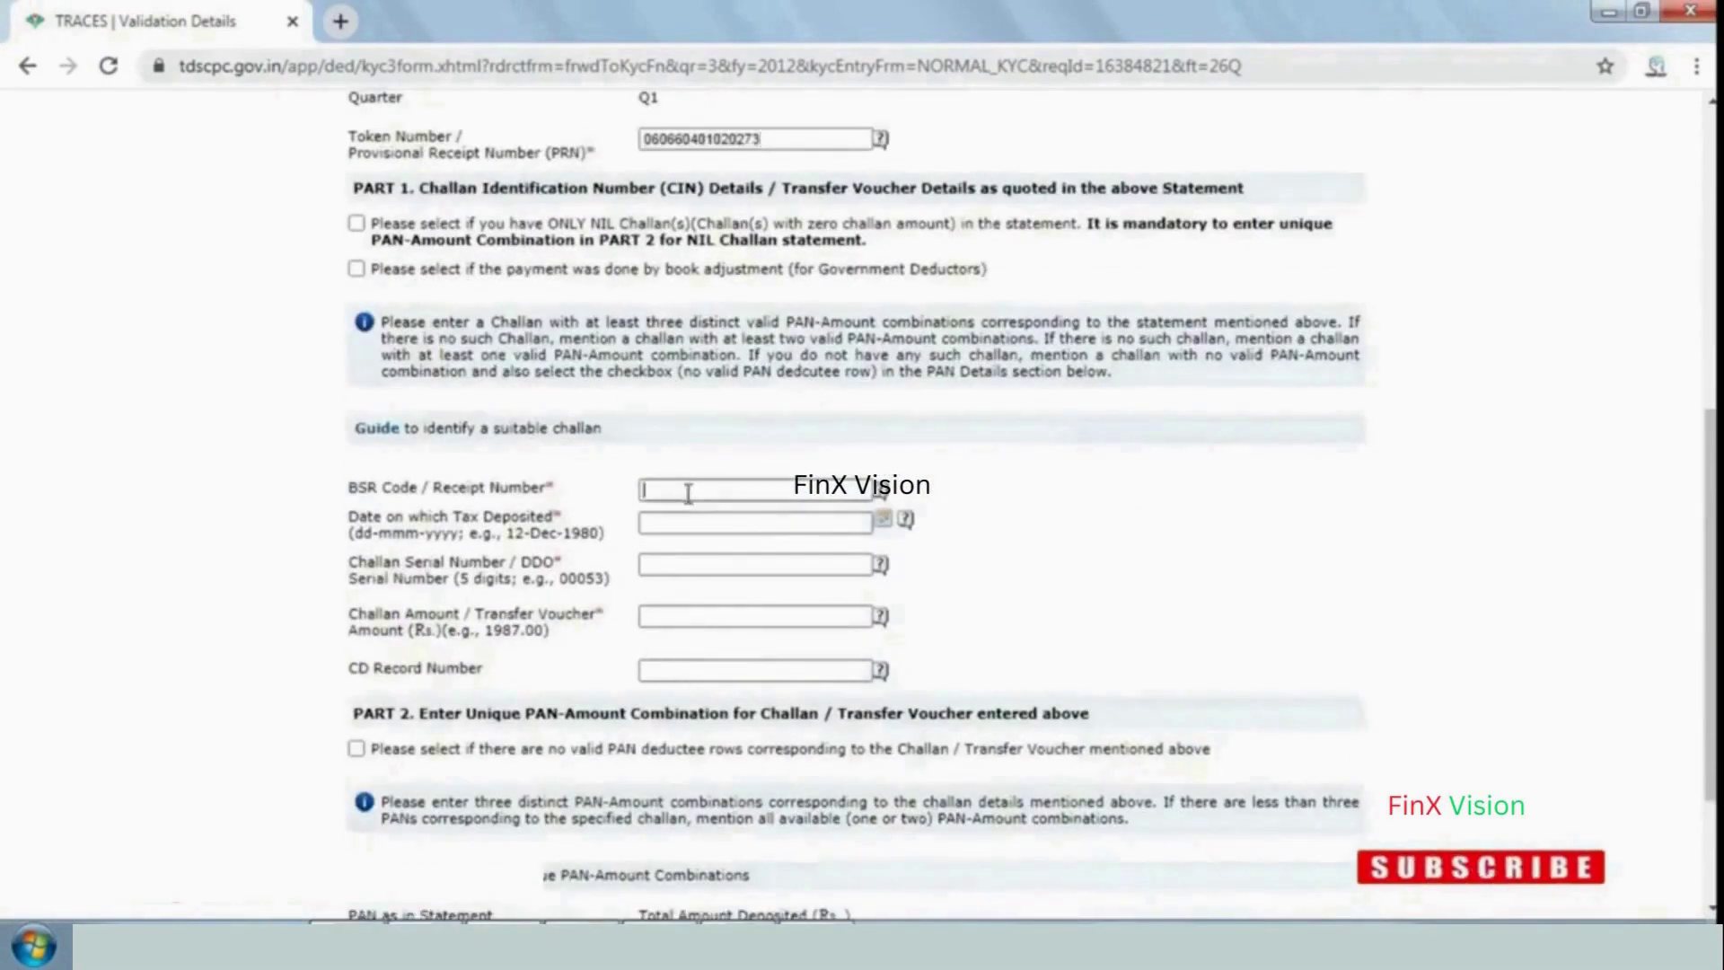
key(alt+Tab)
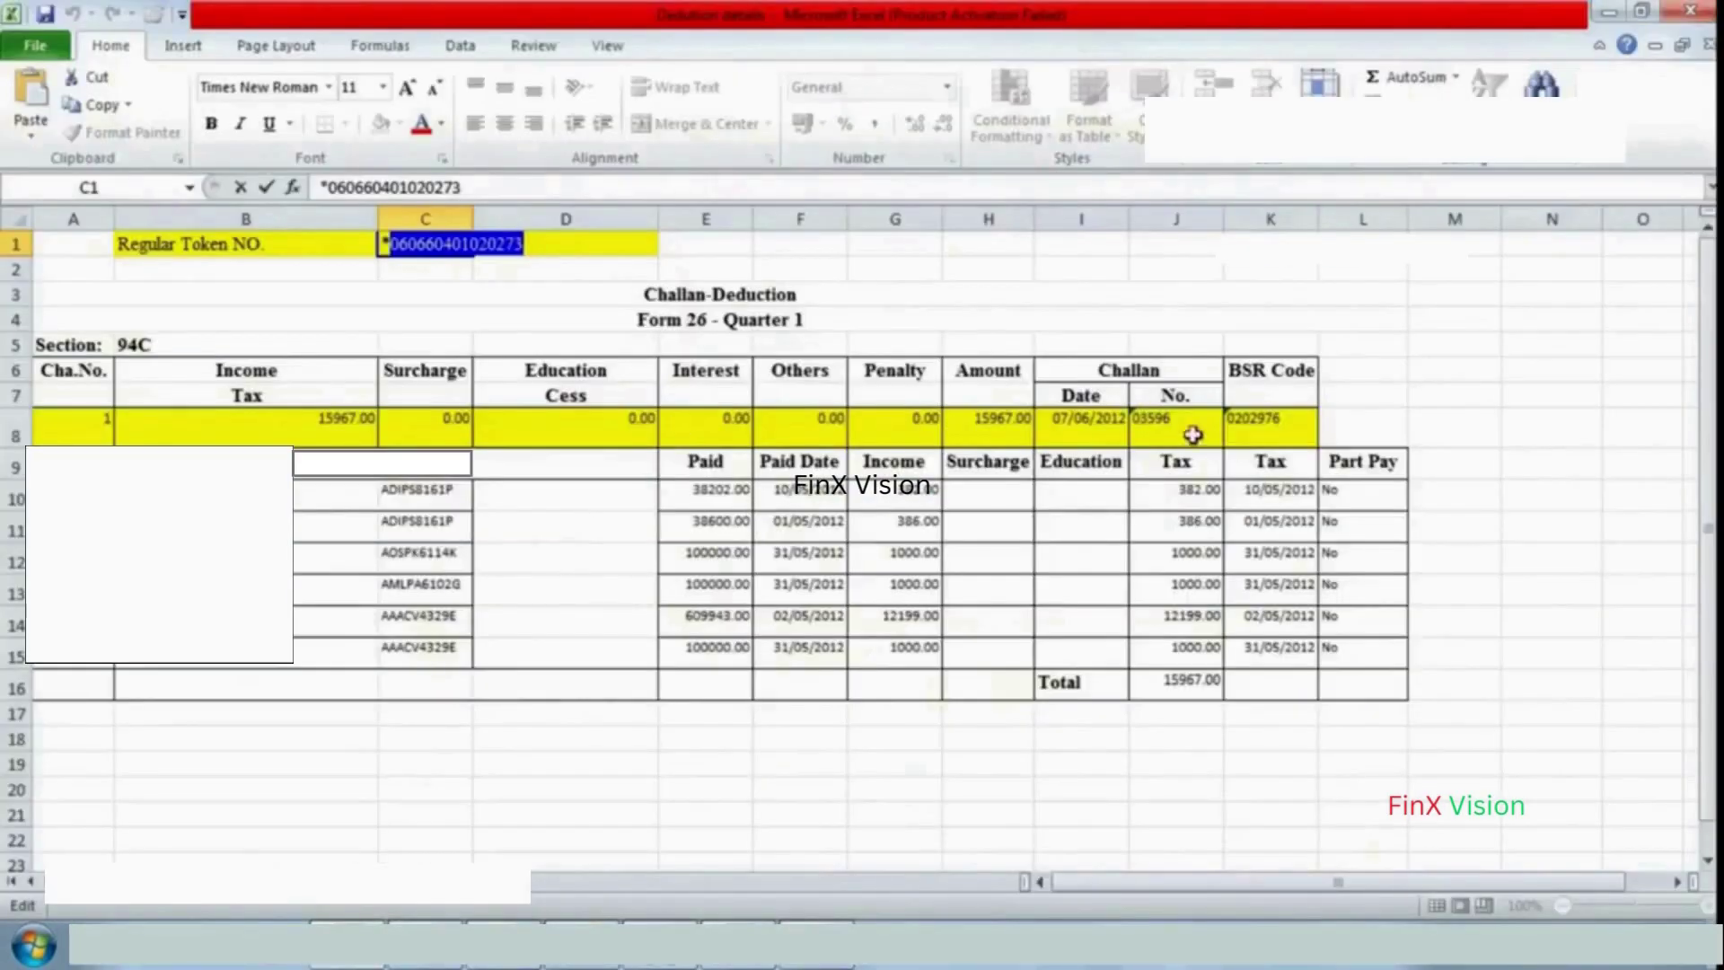
Copy BSR code 0202976 from cell K8 into the TRACES BSR Code field
key(Escape)
drag(1192, 435, 195, 434)
click(363, 579)
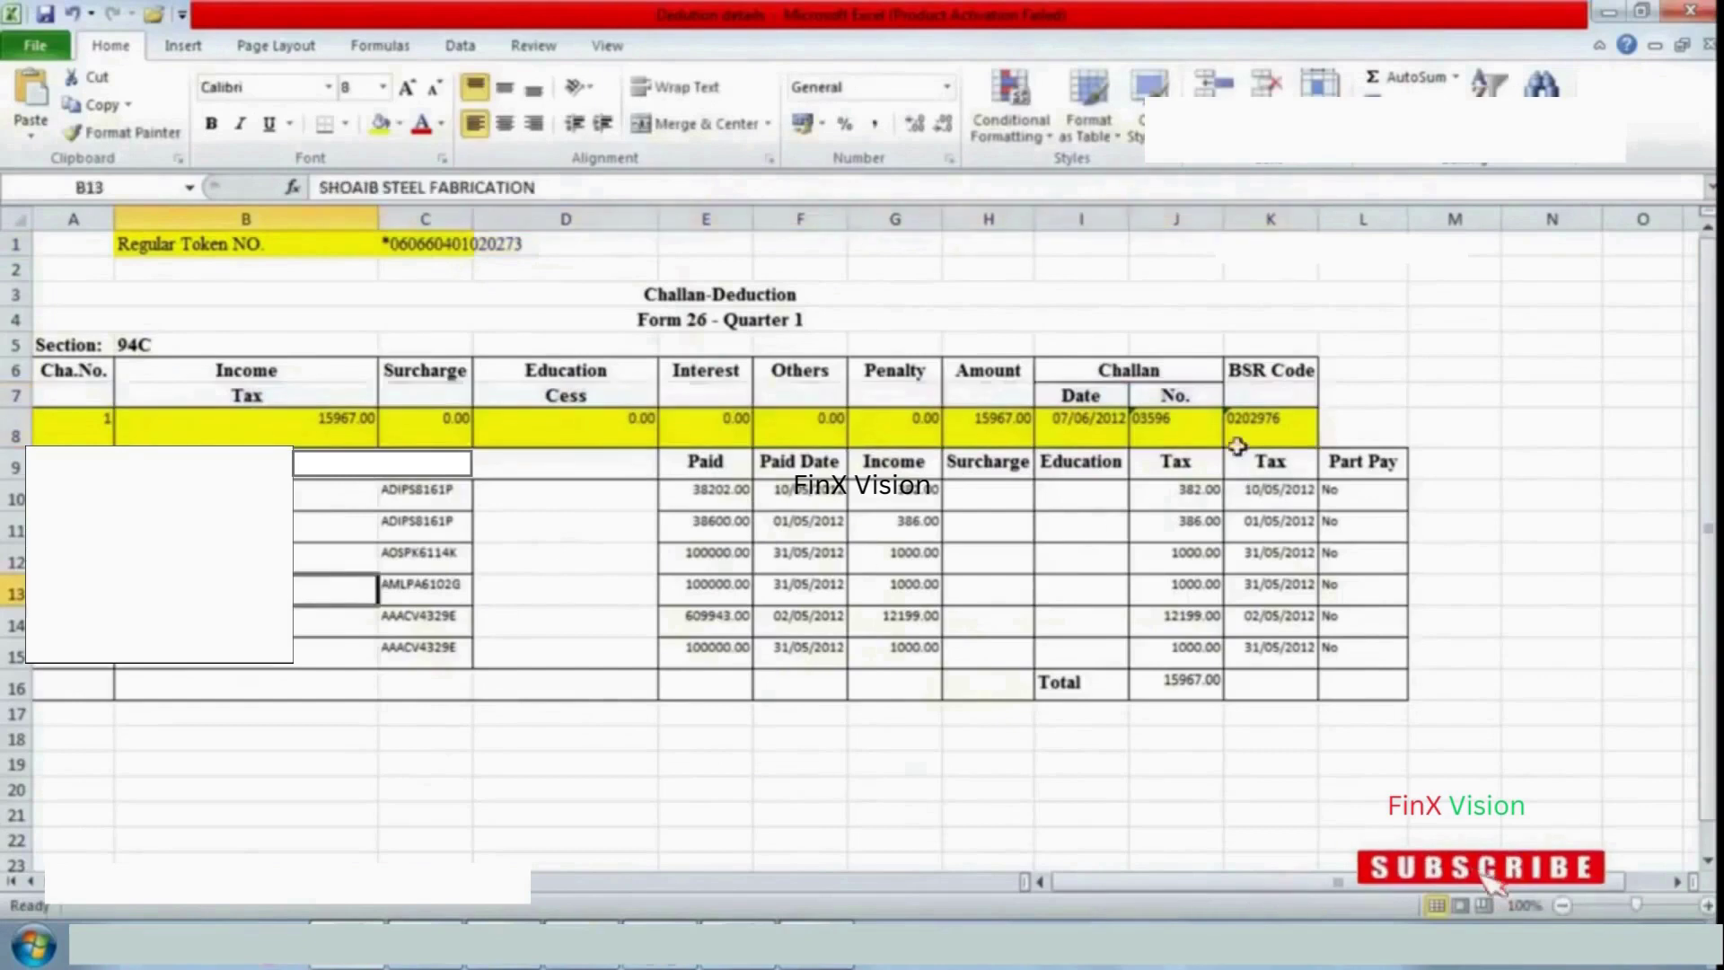
double_click(1248, 417)
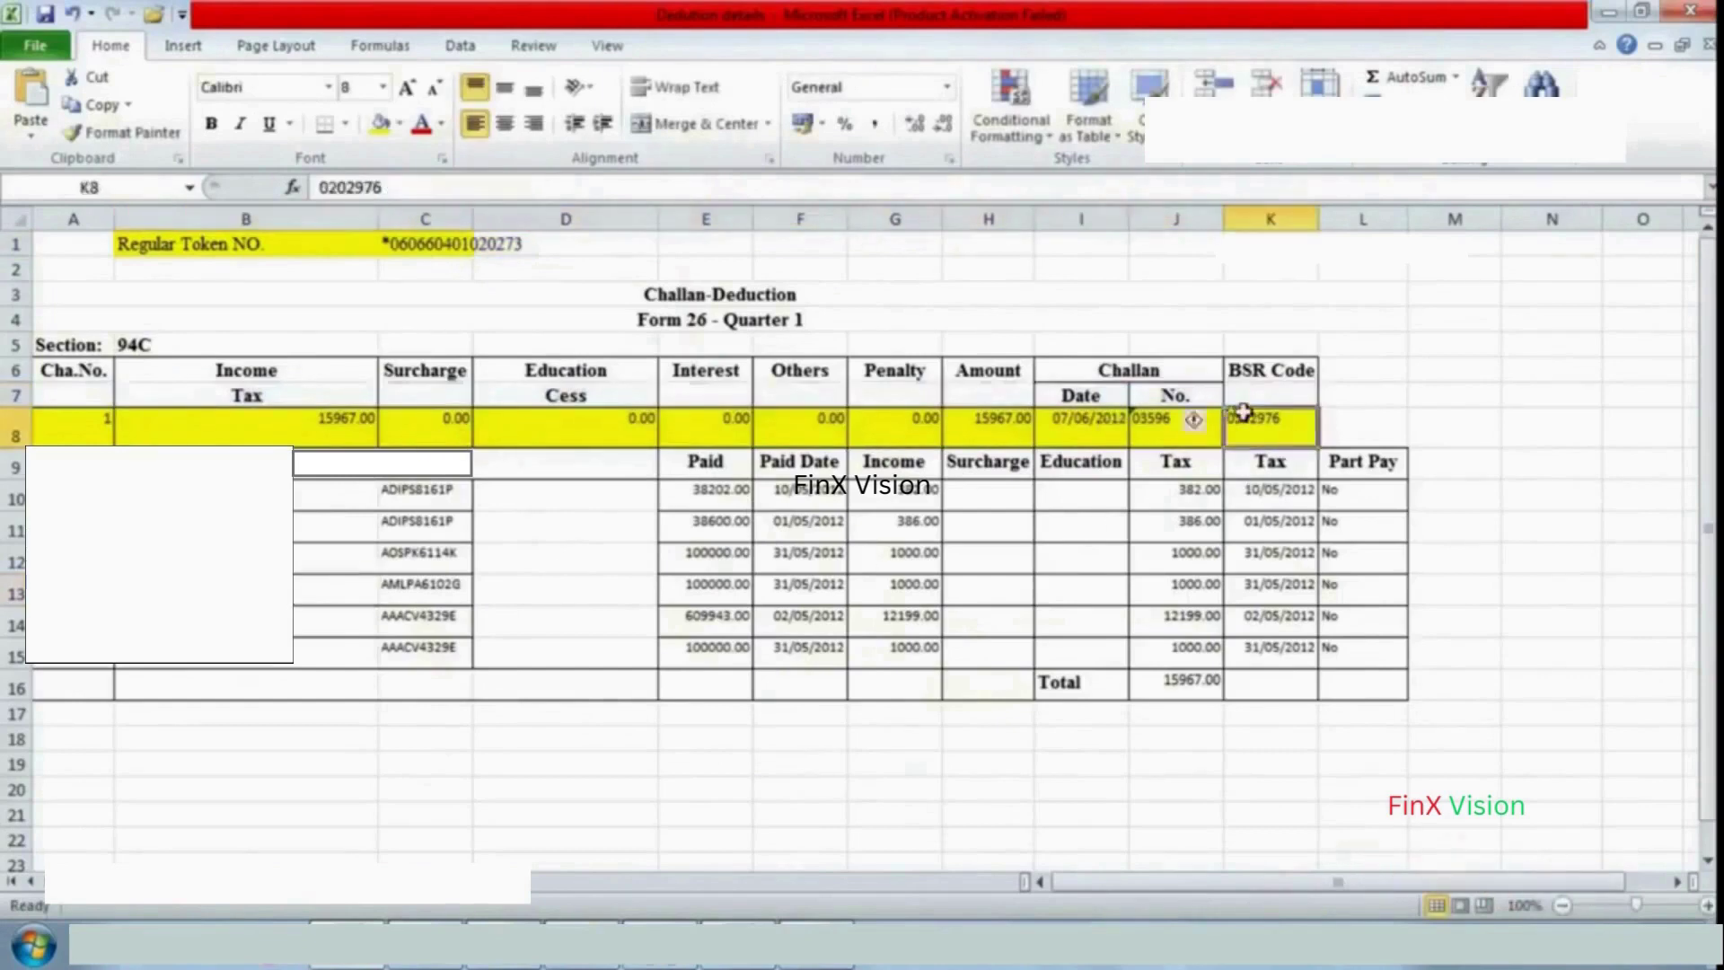
double_click(1248, 417)
key(ctrl+c)
key(alt+Tab)
key(ctrl+v)
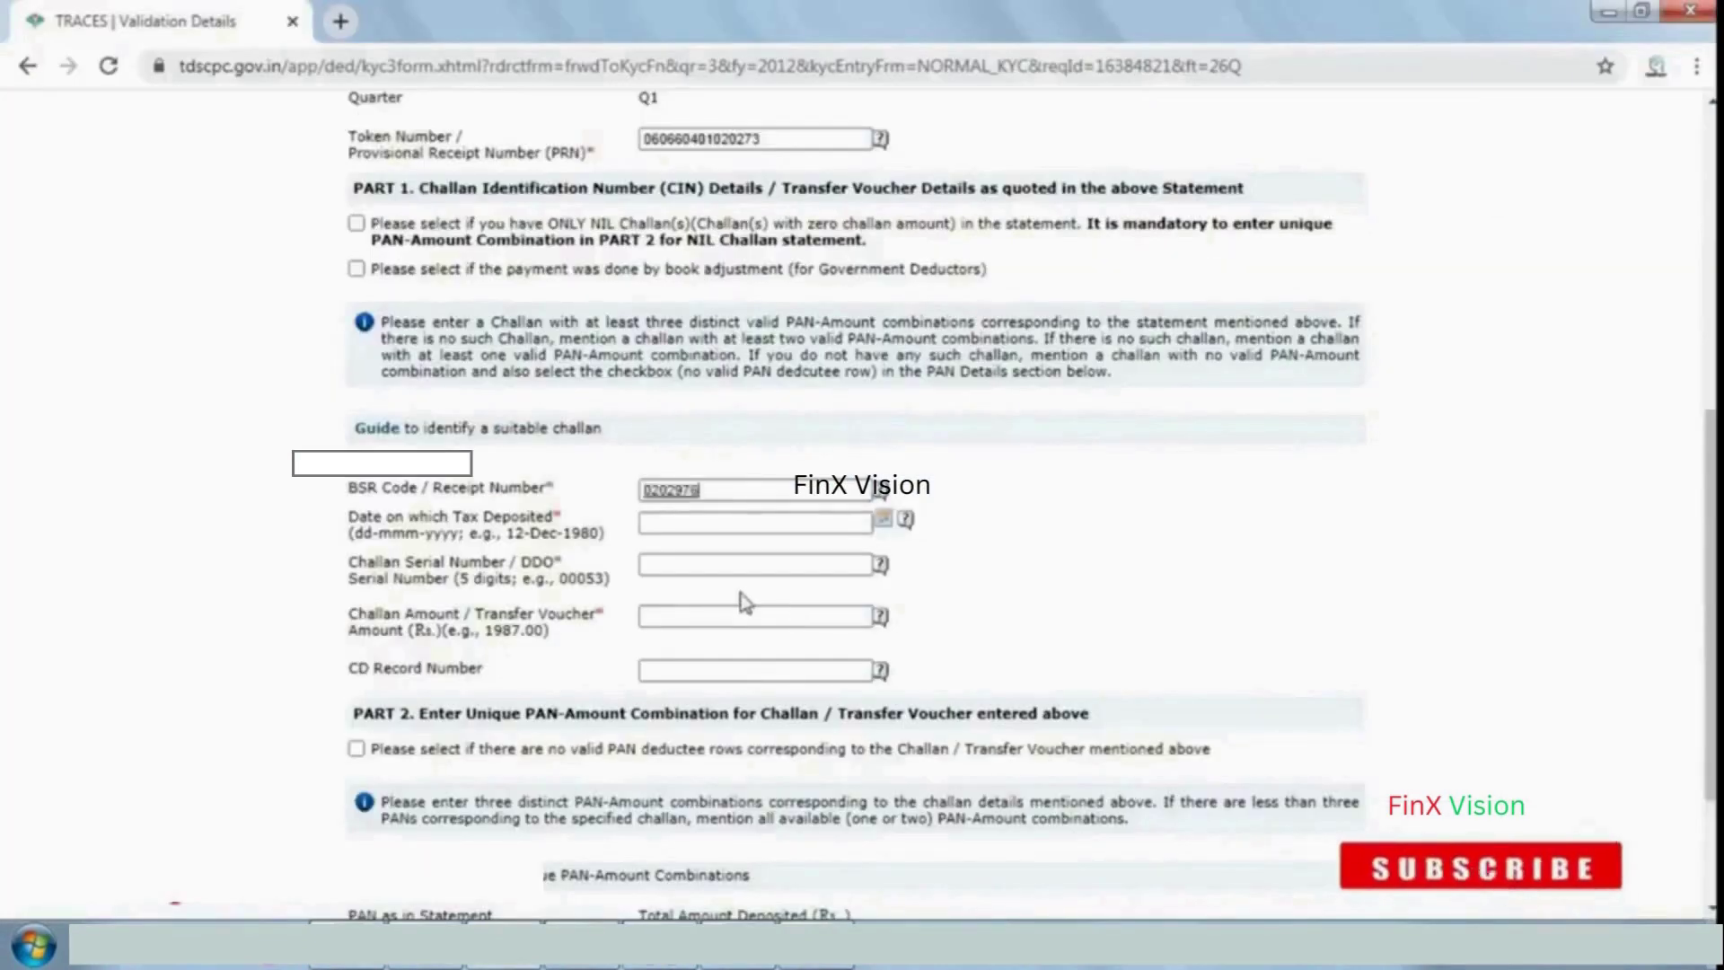
key(Tab)
Enter deposit date 07-JUN-2012 and paste challan serial number 03596 from cell J8
key(alt+Tab)
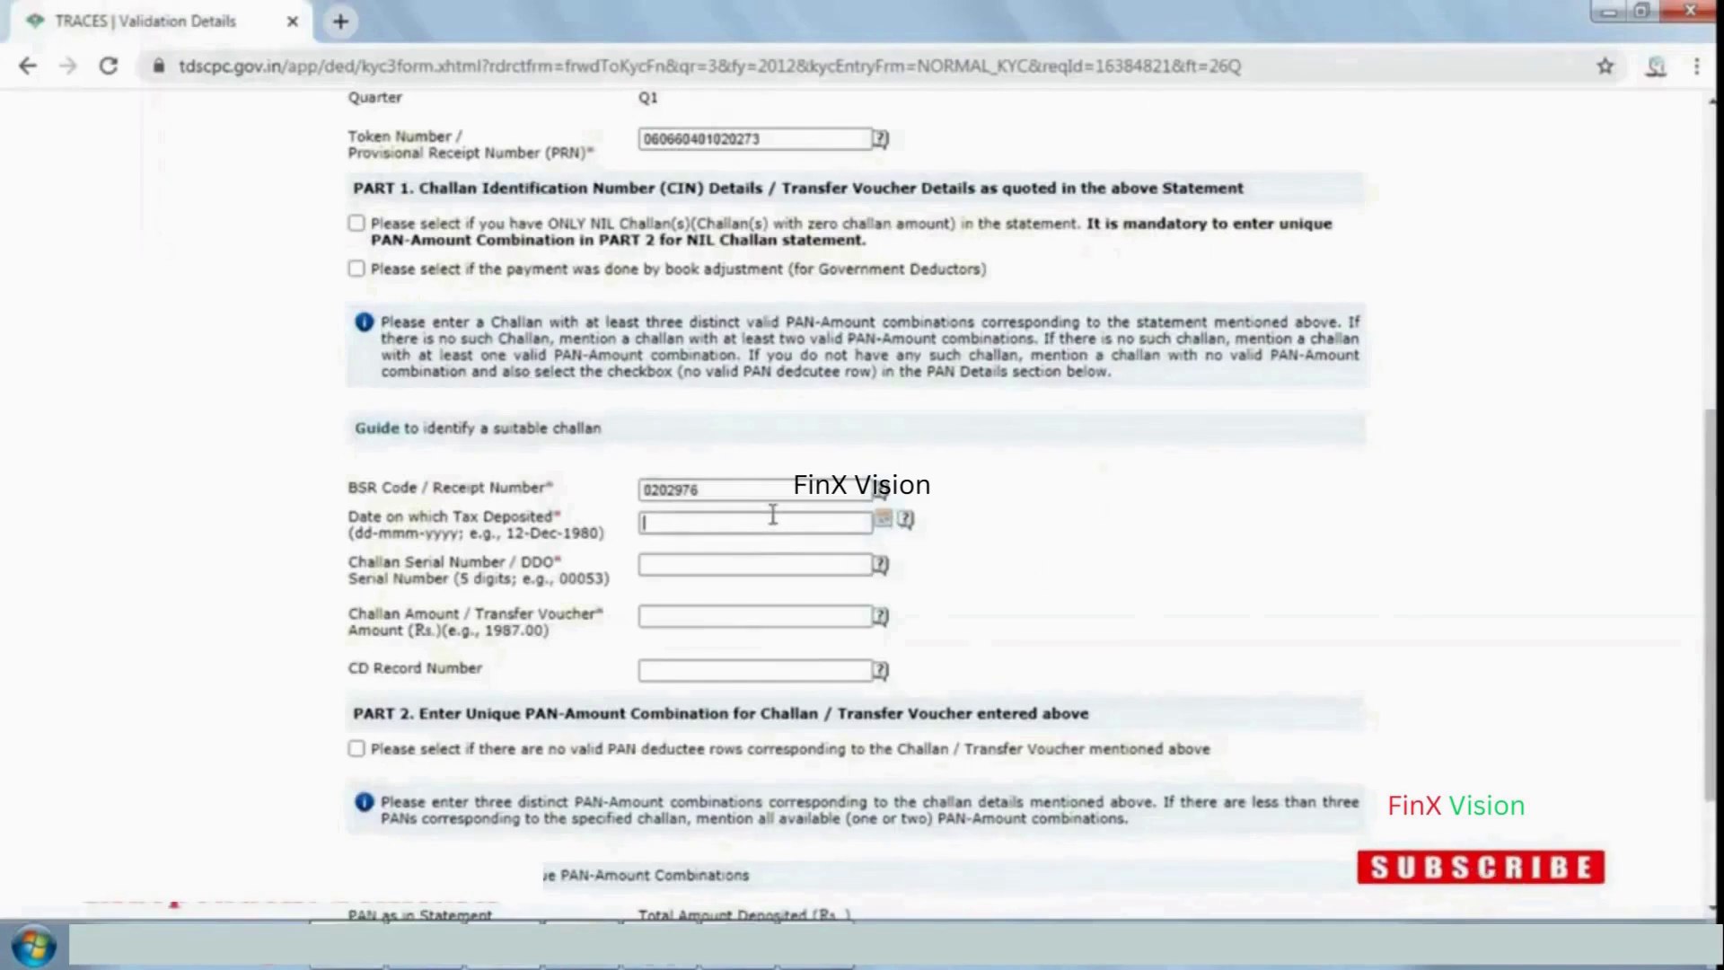
text(07-)
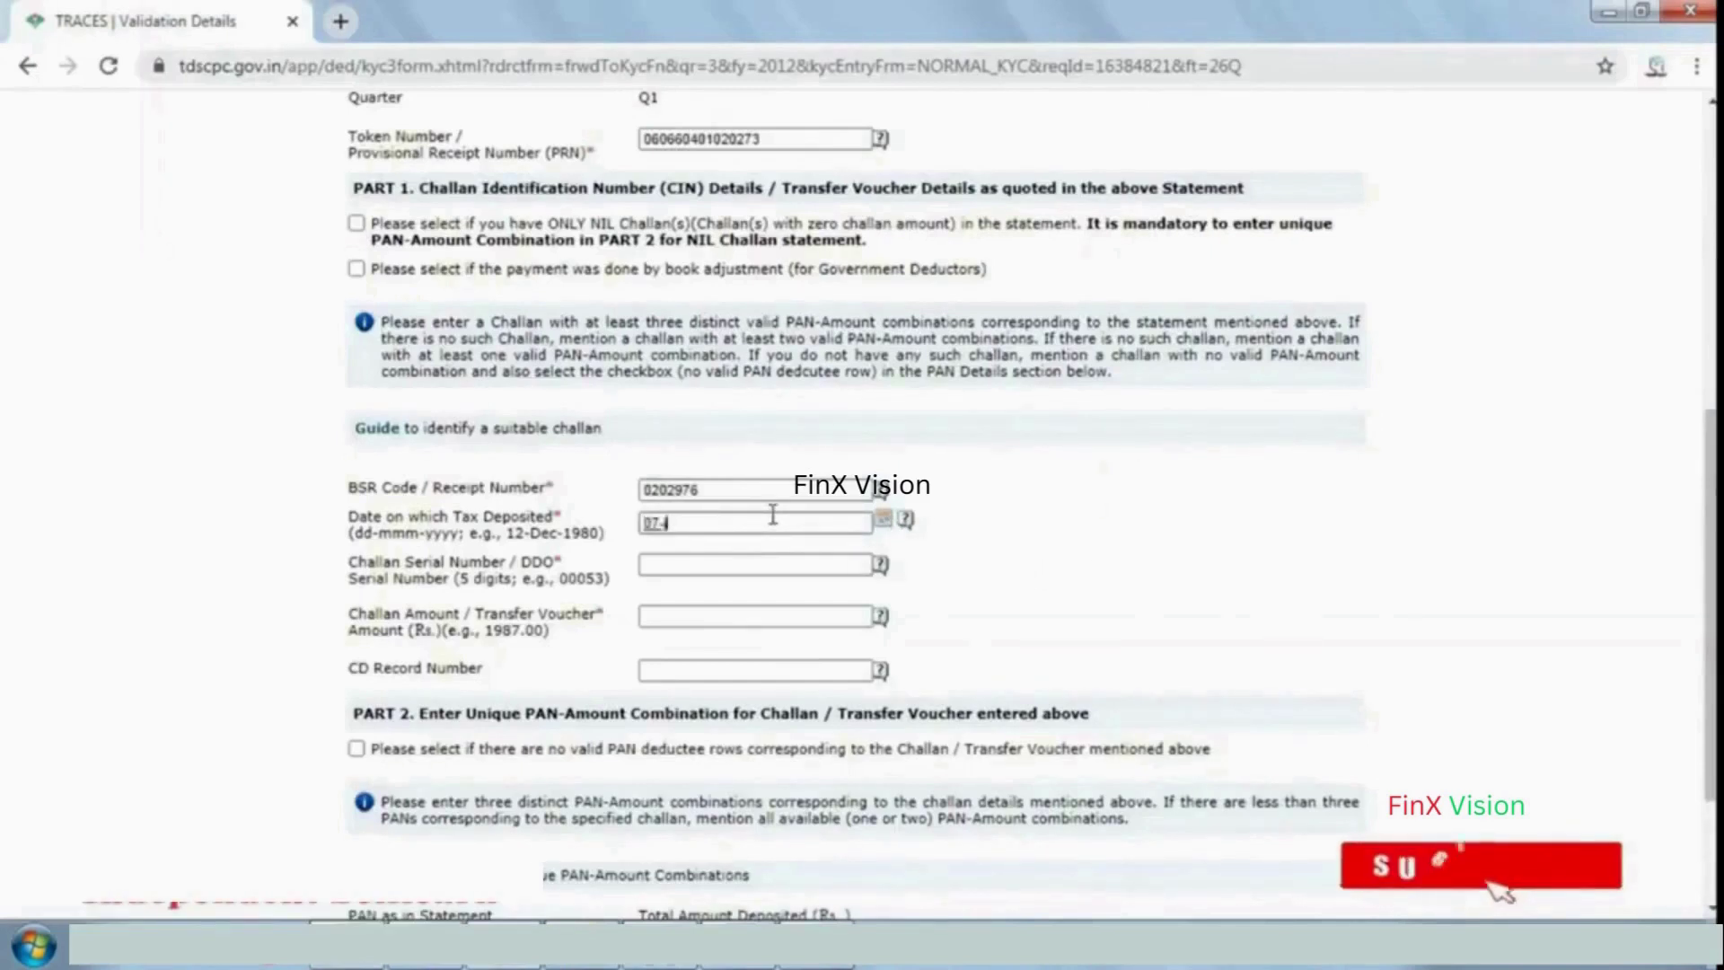
text(JUN)
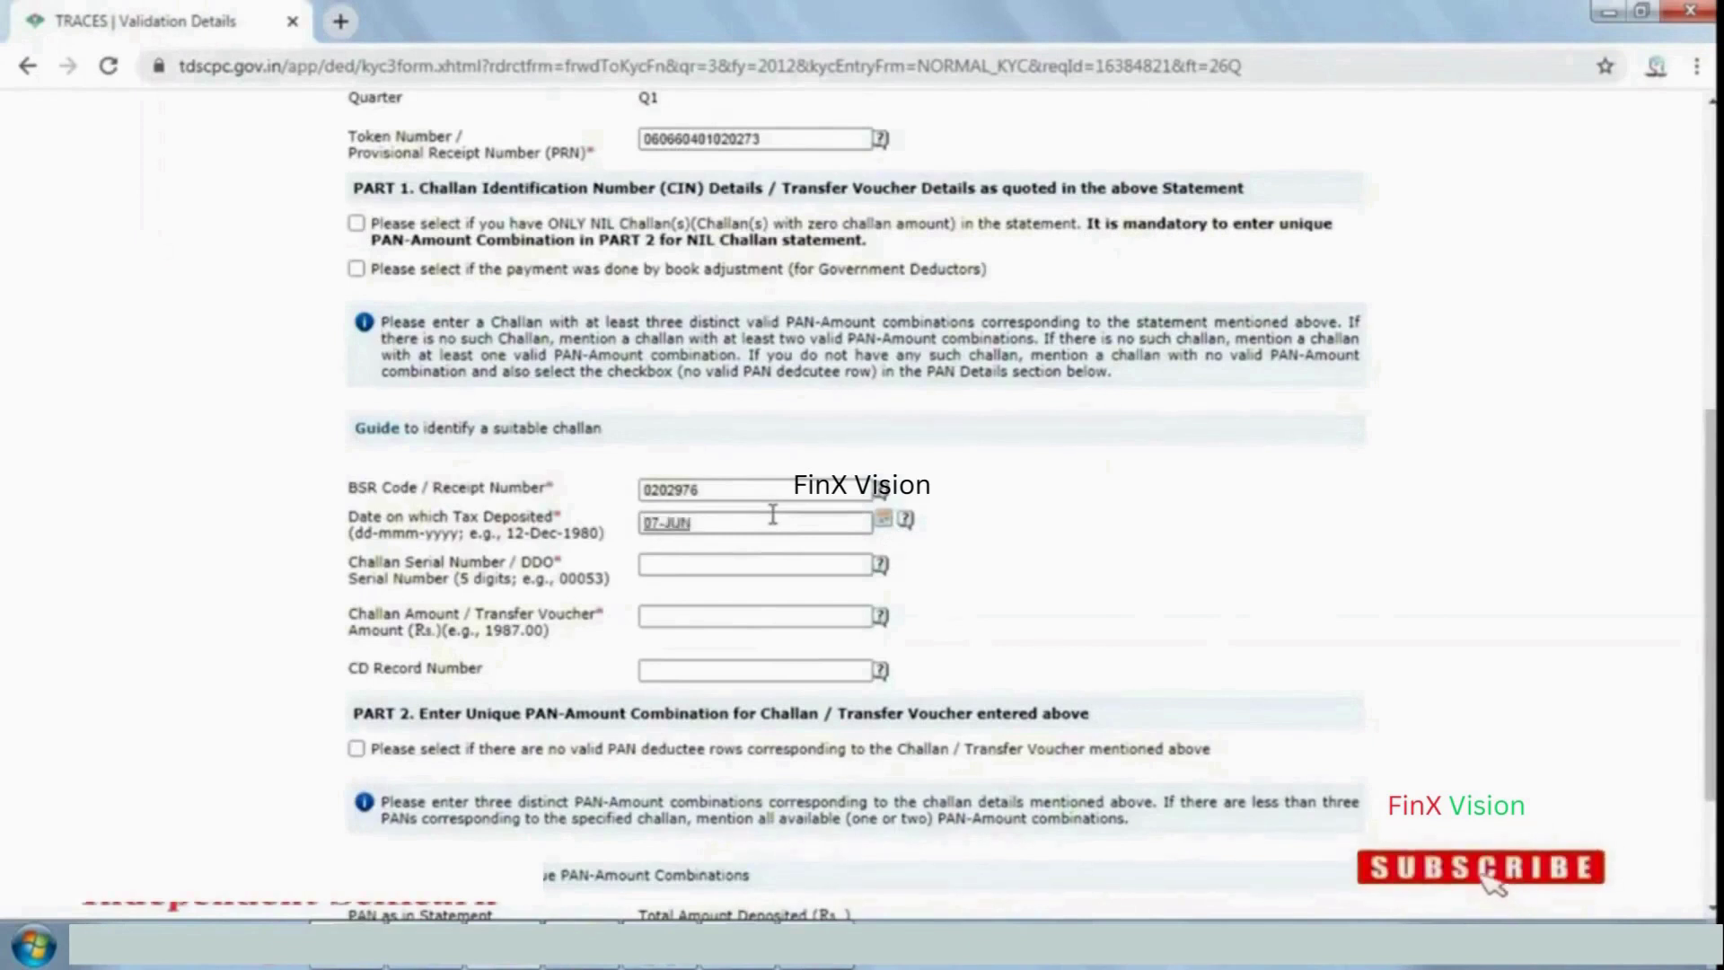
text(-2012)
key(alt+Tab)
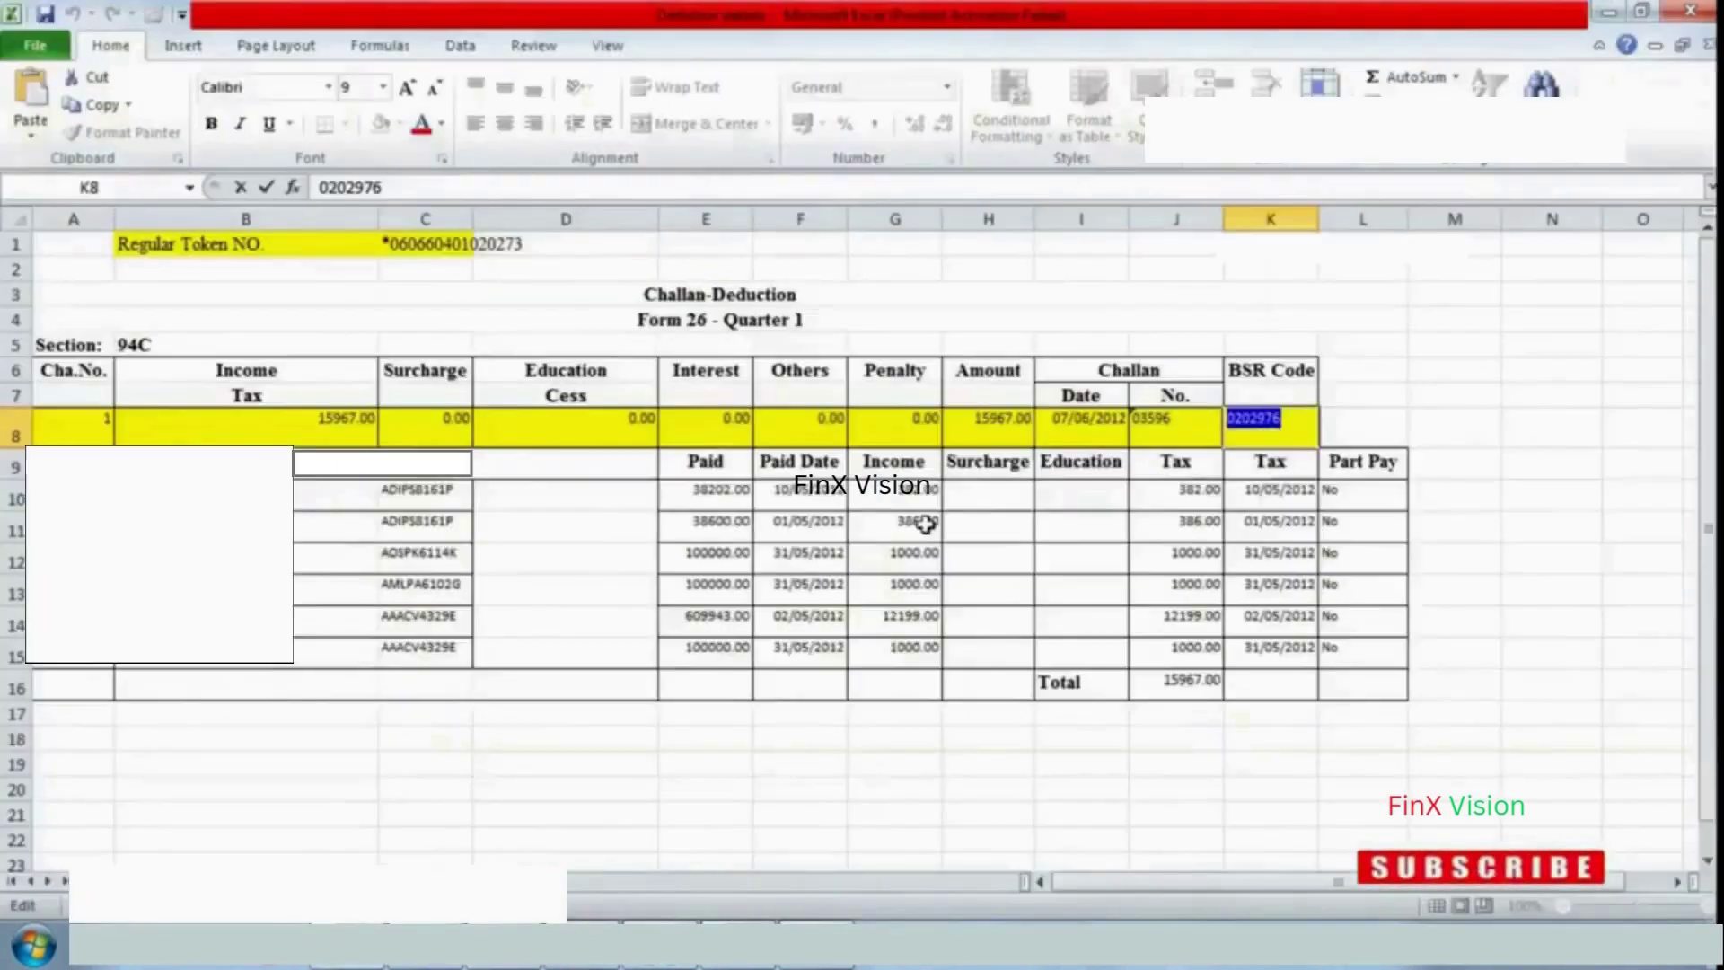
click(357, 424)
key(alt+Tab)
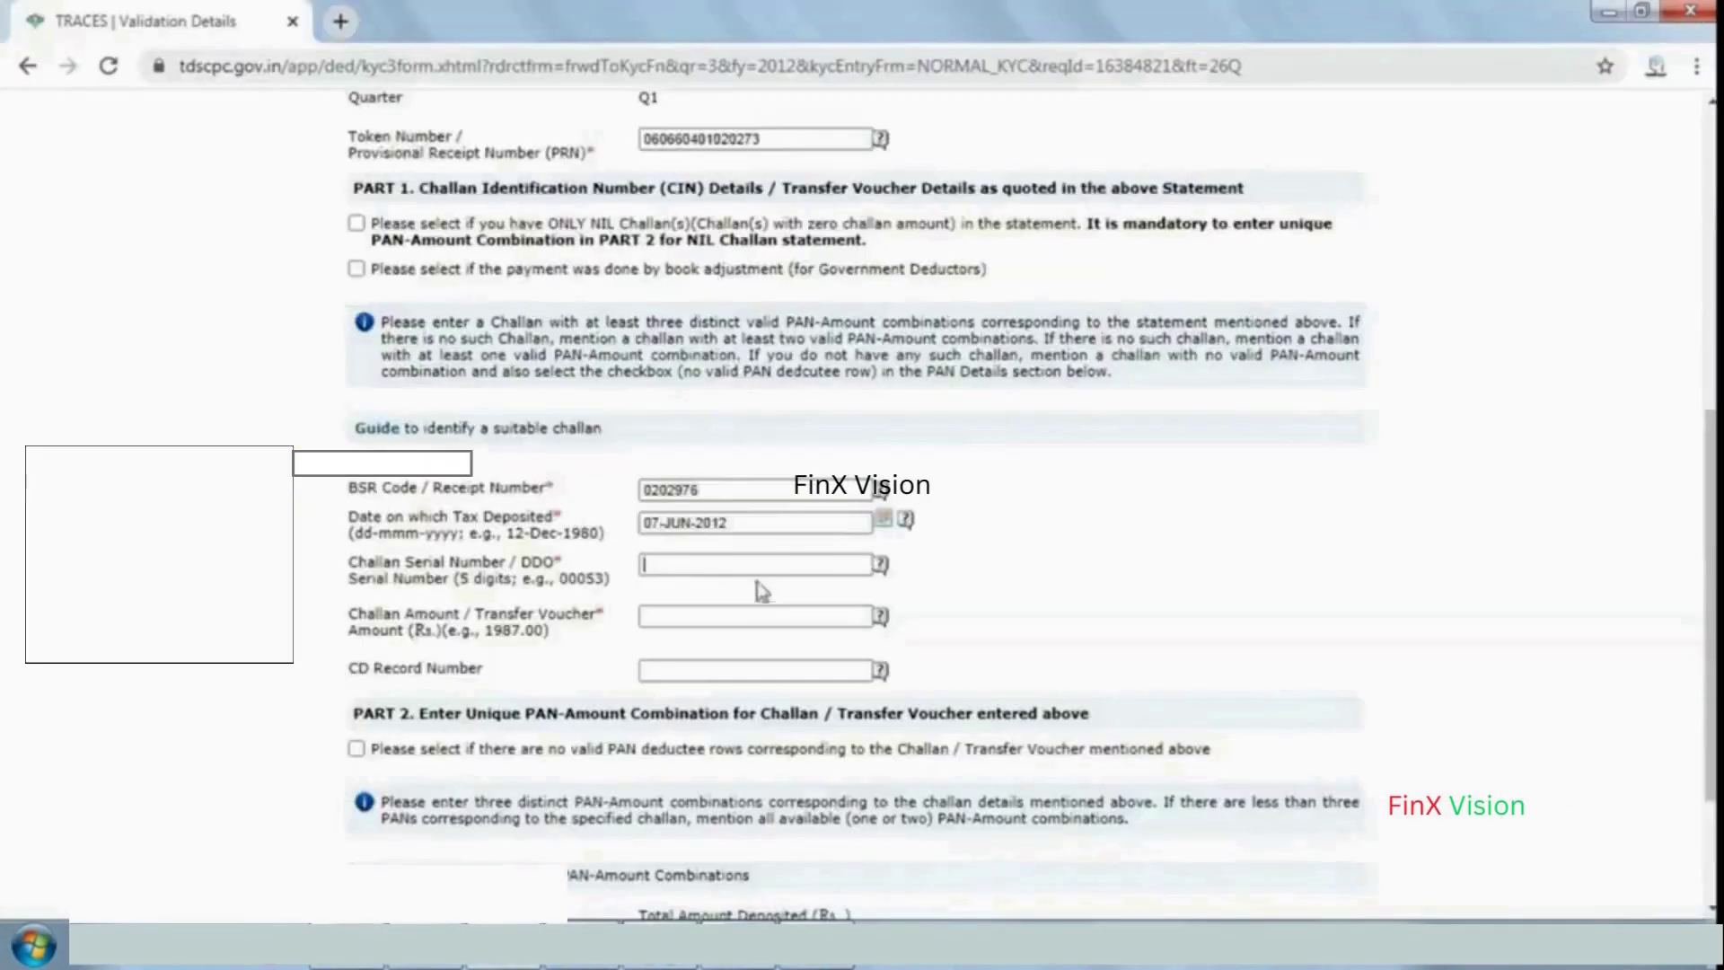
key(alt+Tab)
double_click(1153, 418)
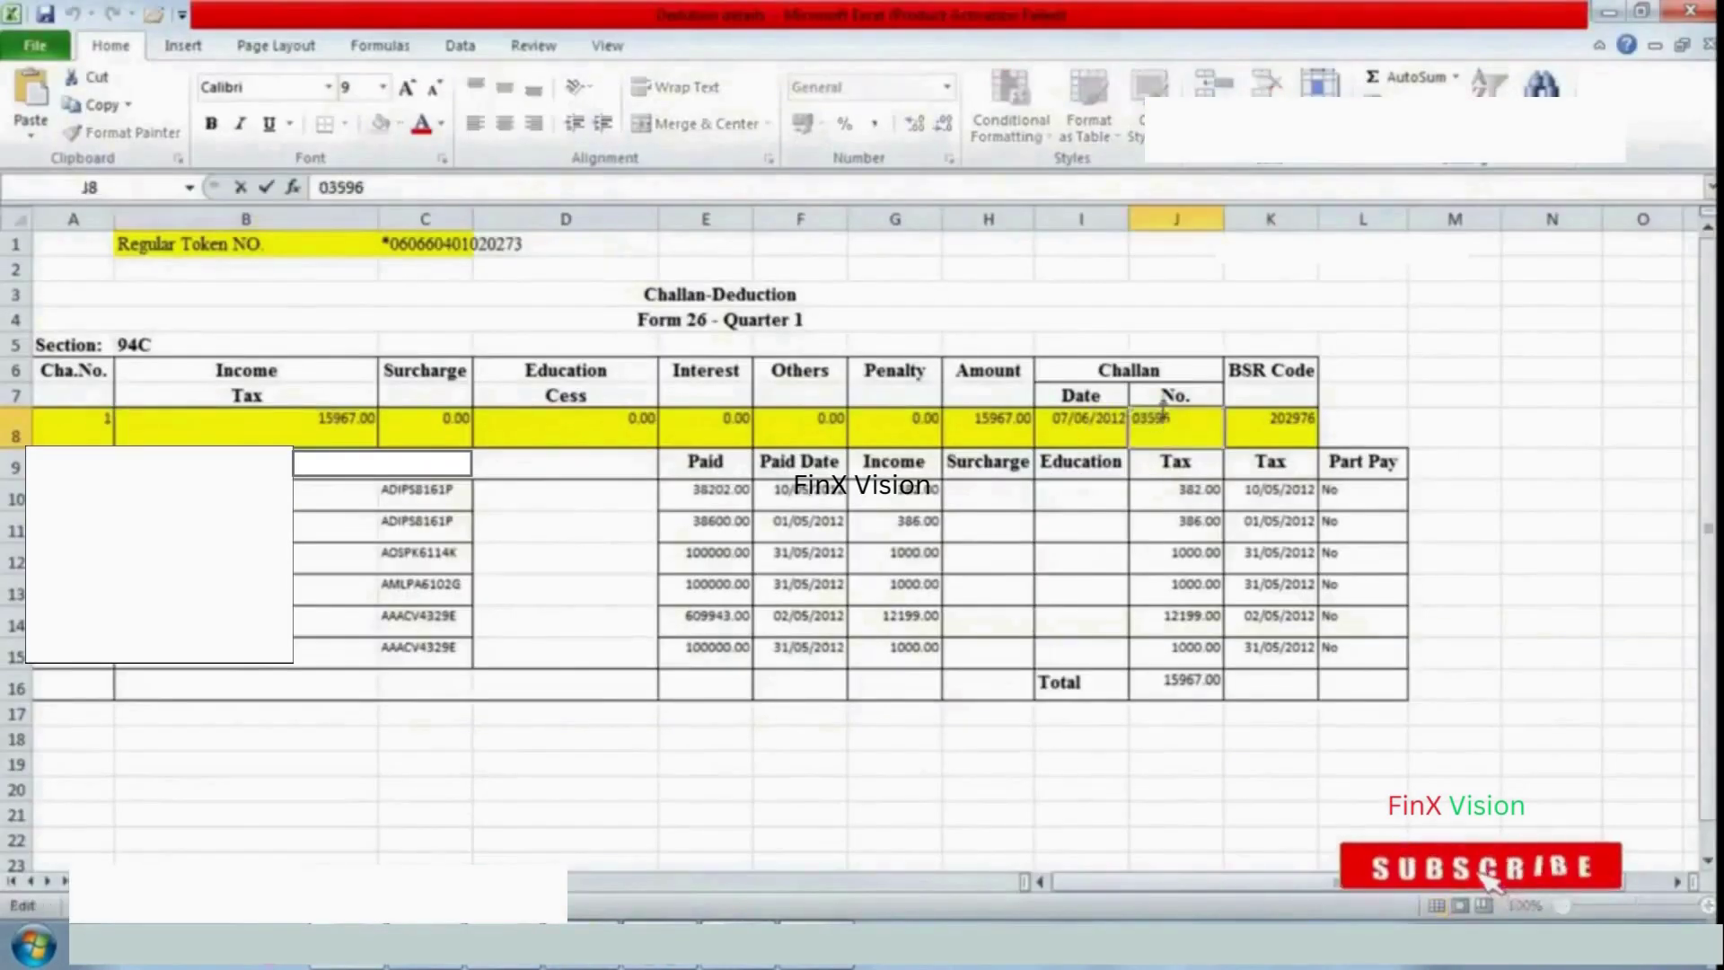
key(ctrl+c)
key(alt+Tab)
key(ctrl+v)
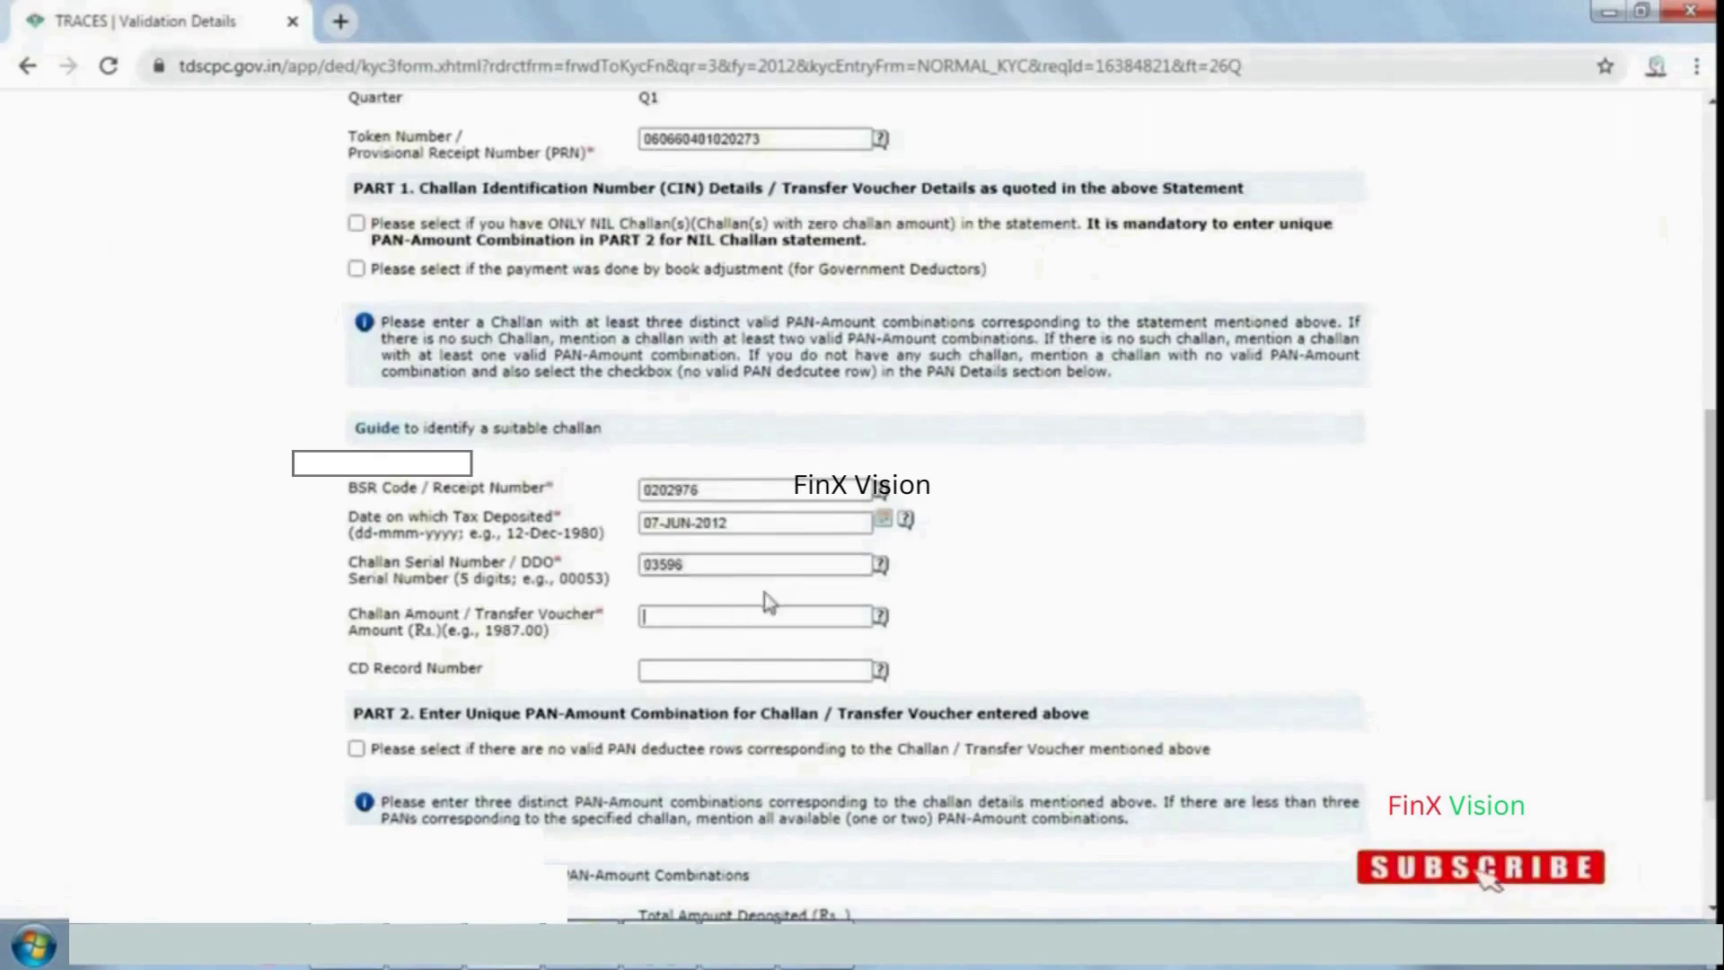
Enter the challan amount 15967 from cell H8 into the Challan Amount field
scroll(770, 614, down, 2)
key(alt+Tab)
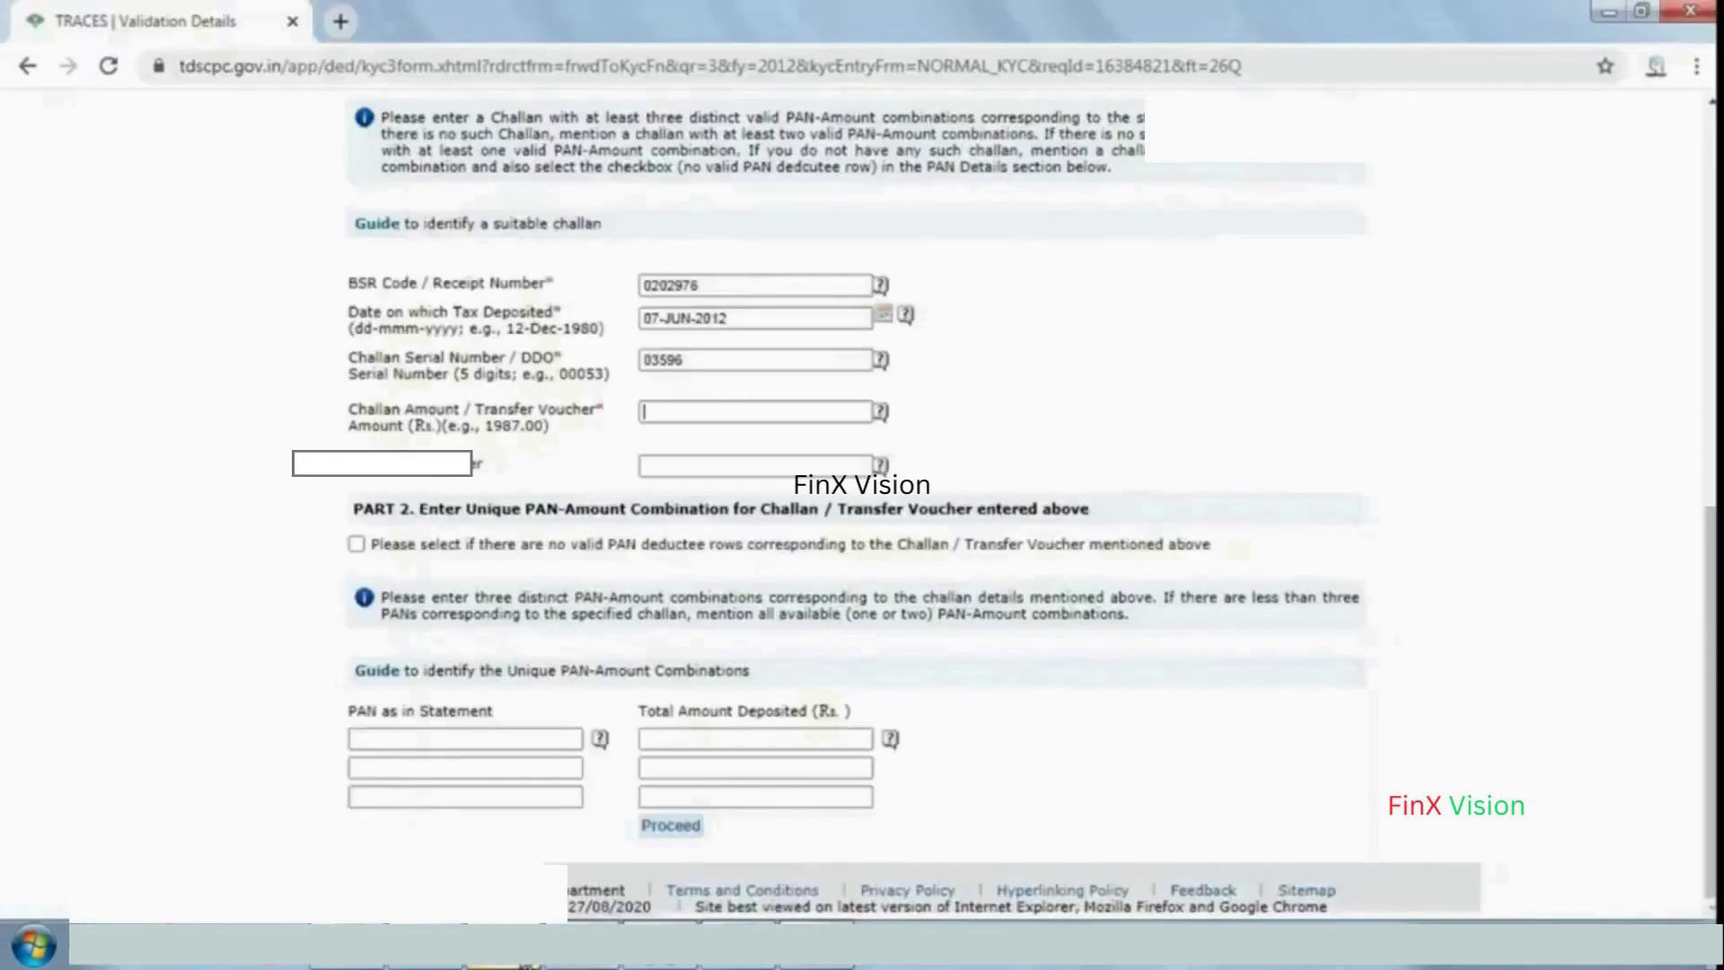
key(alt+Tab)
click(651, 412)
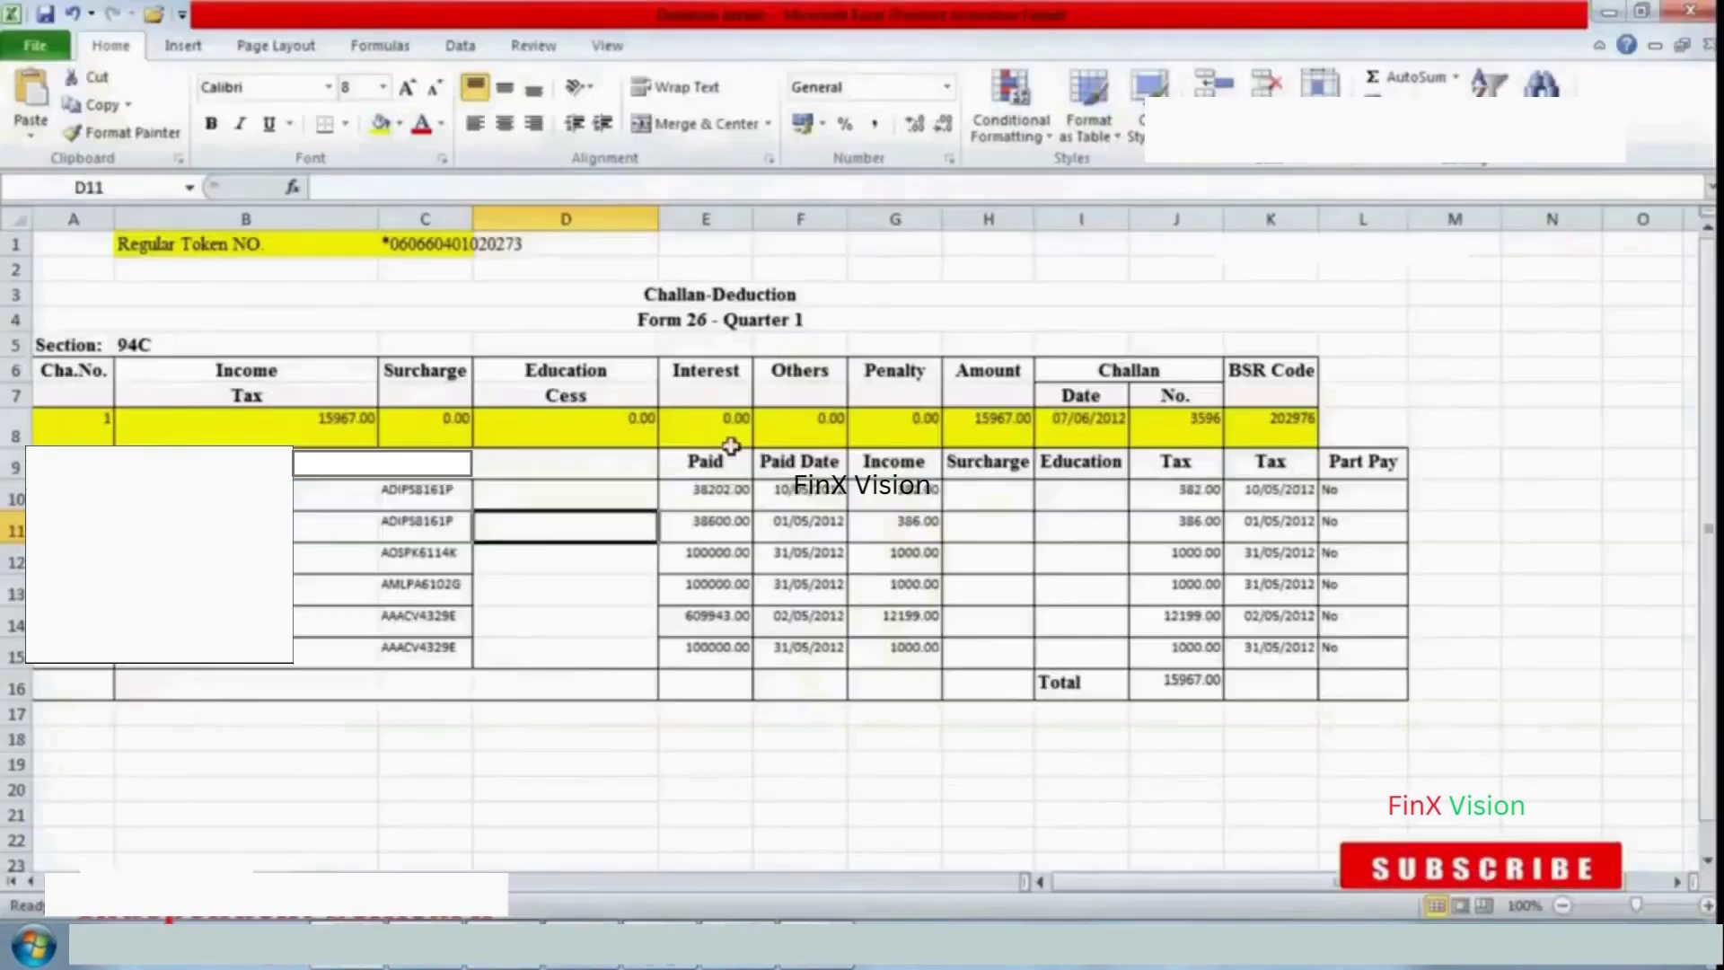
key(alt+Tab)
click(1004, 422)
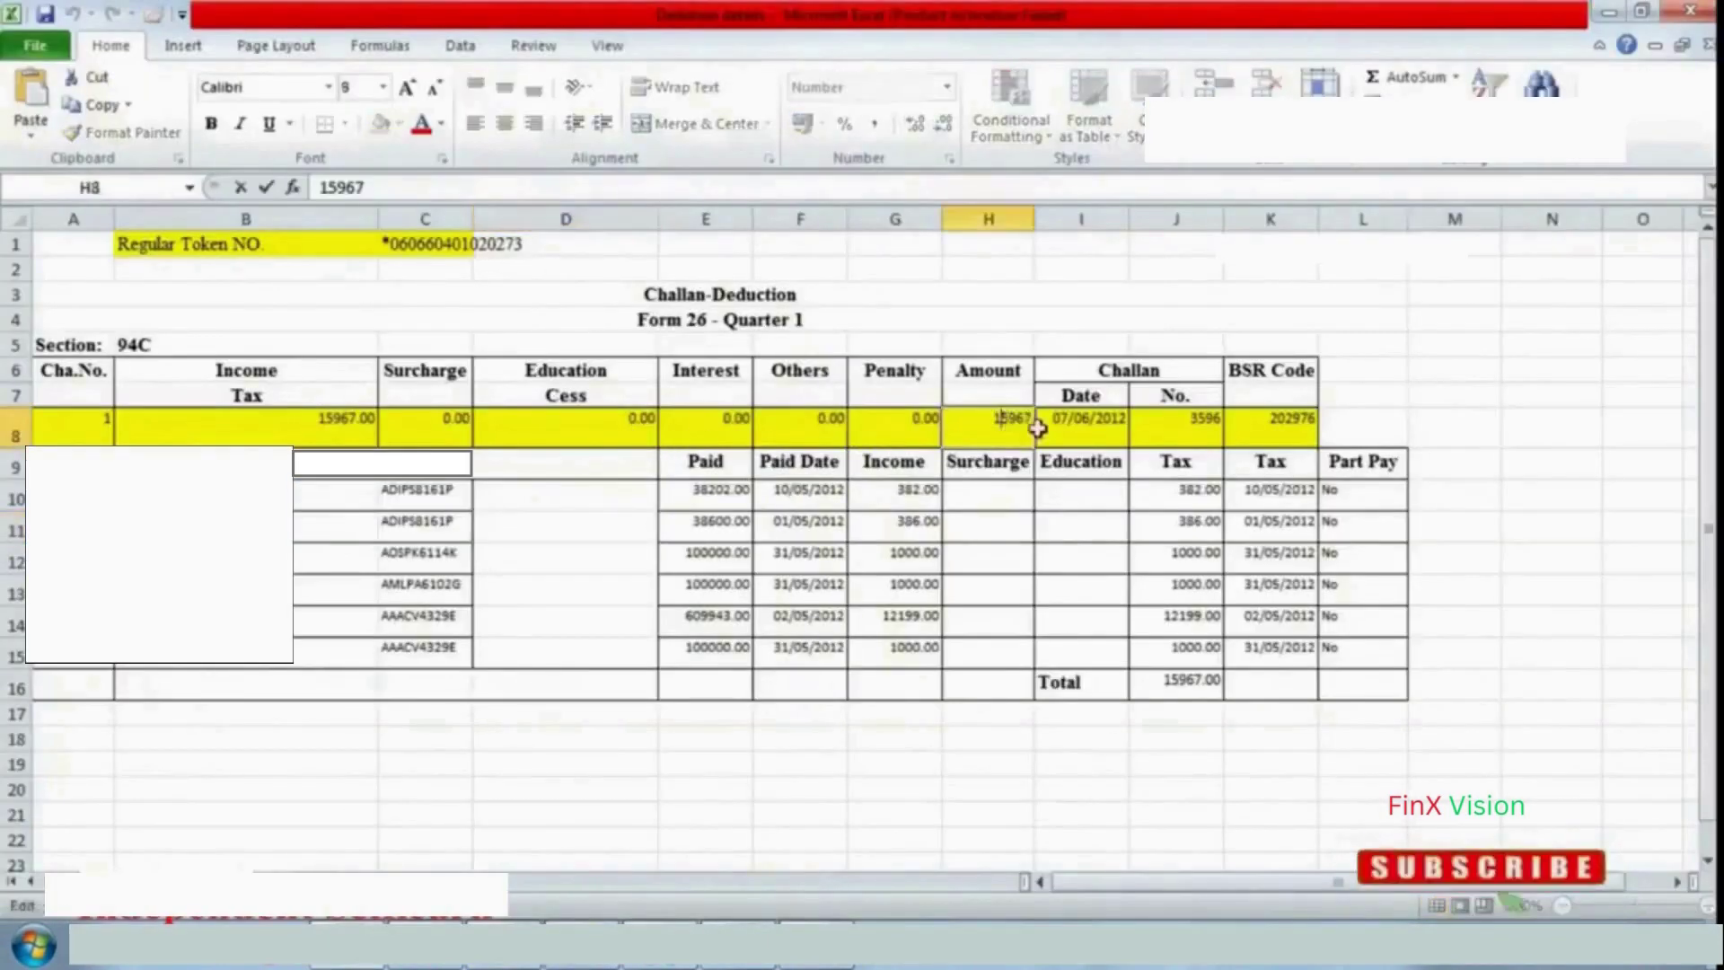
click(1008, 460)
key(alt+Tab)
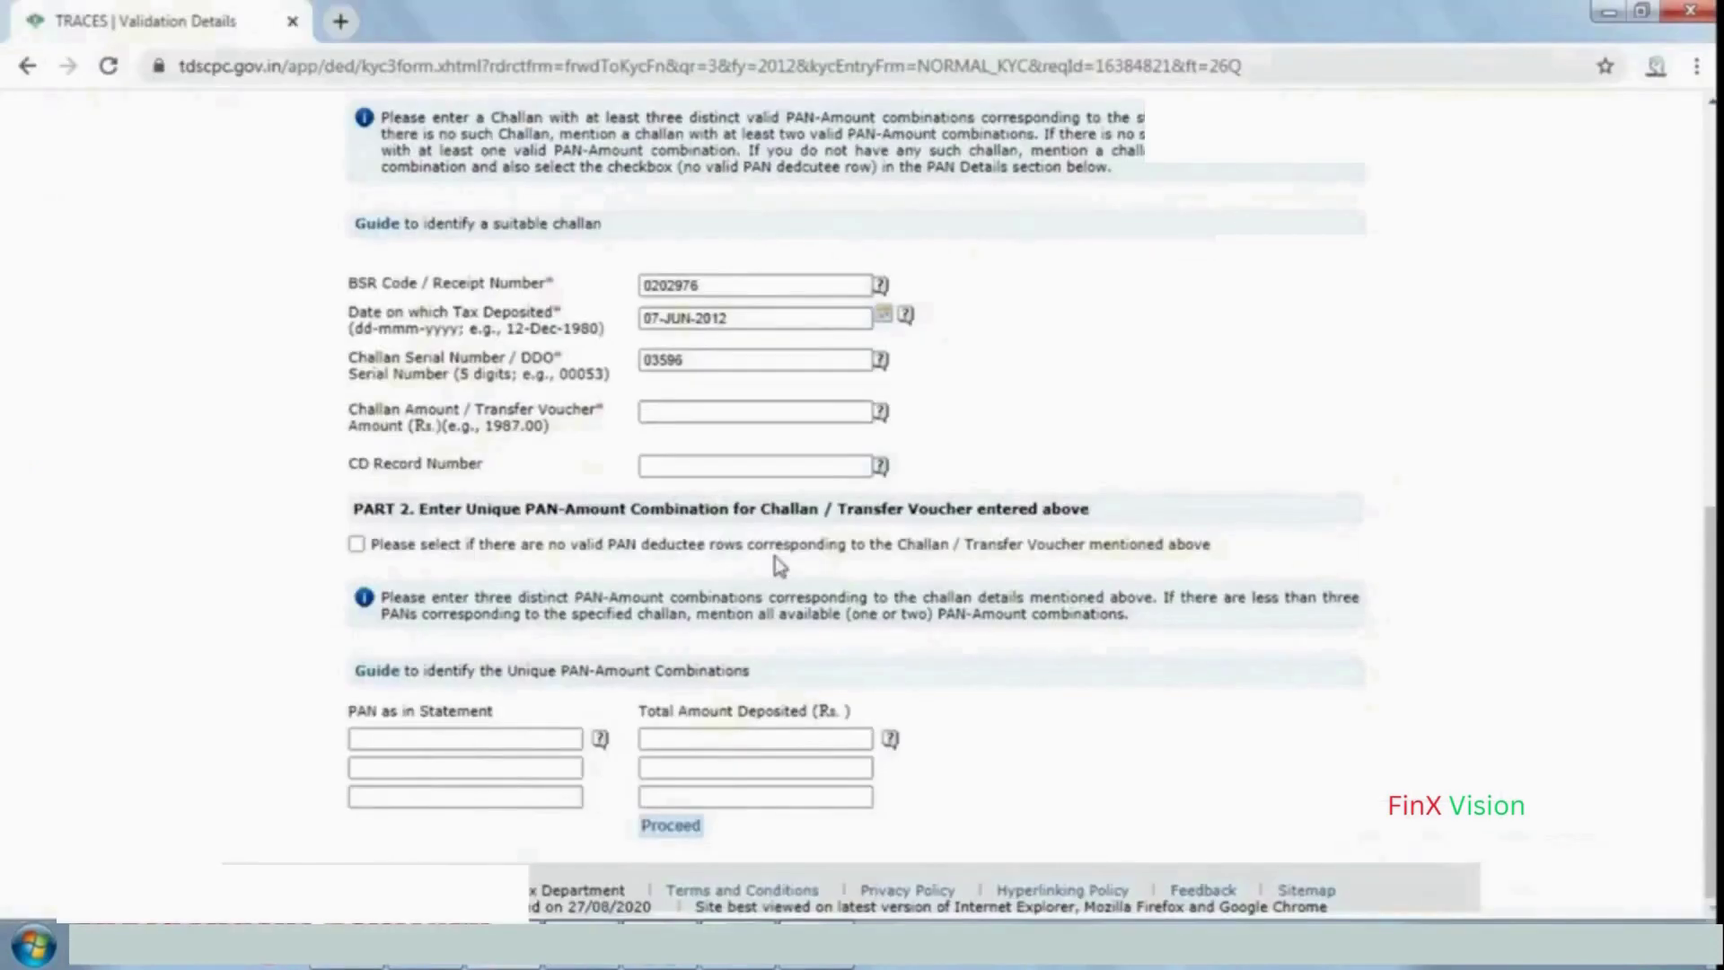
text(67)
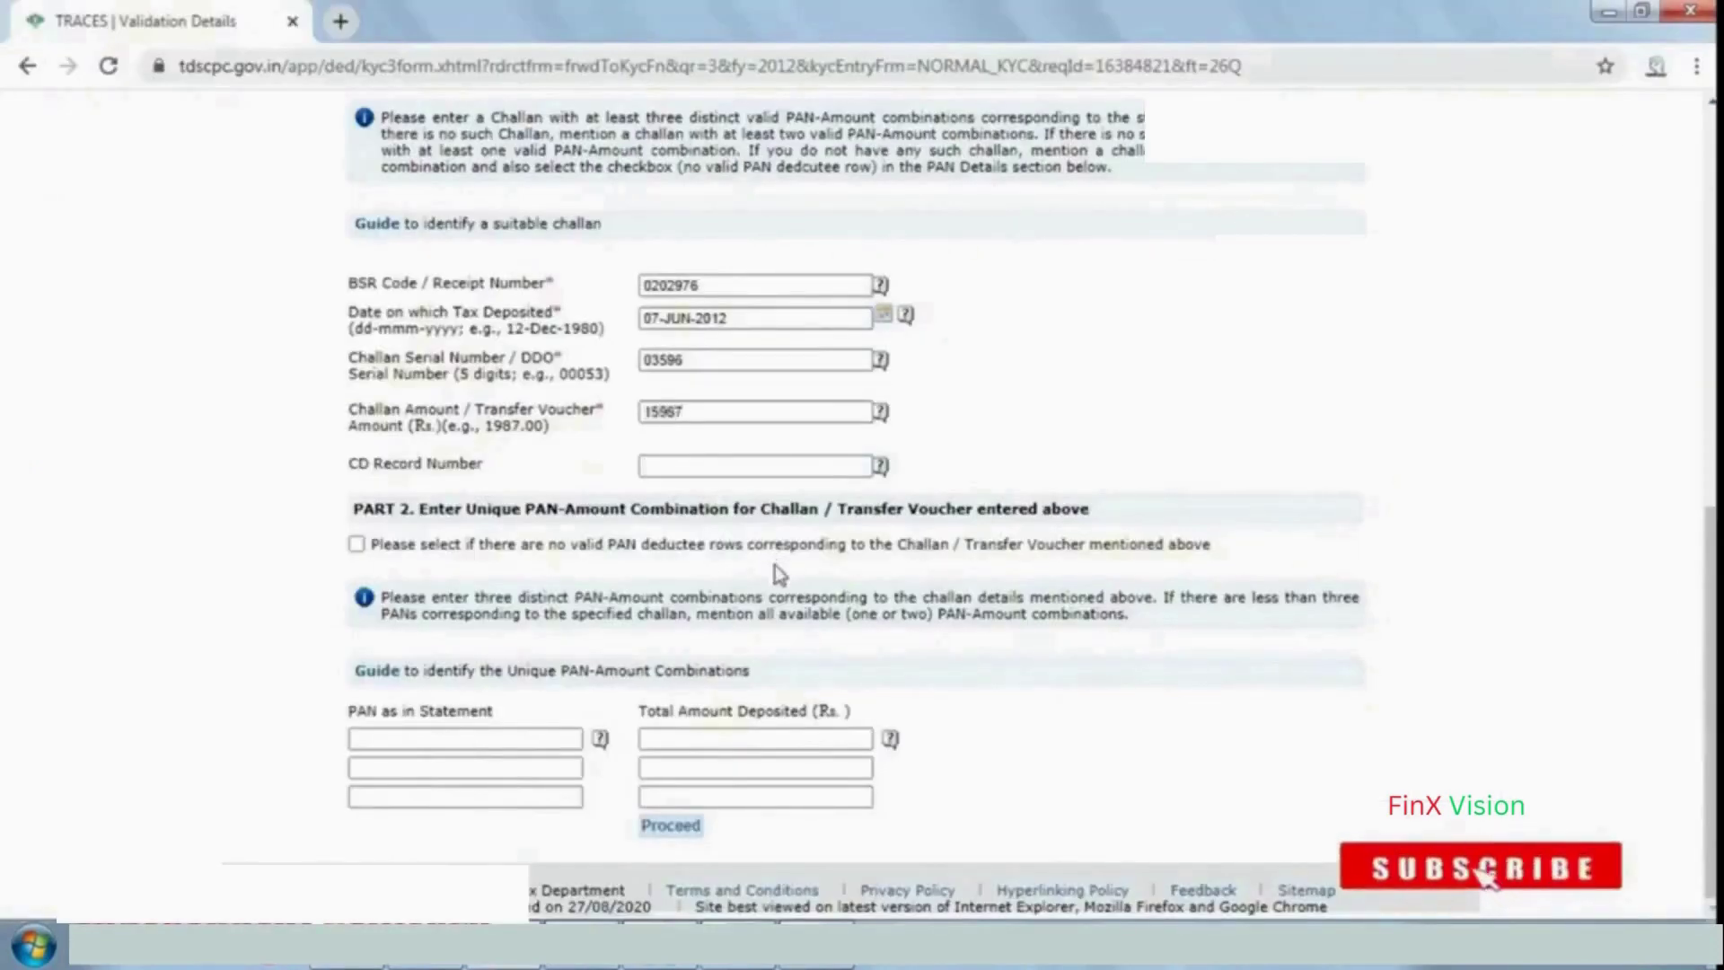
key(Tab)
key(Tab)
key(Tab)
key(alt+Tab)
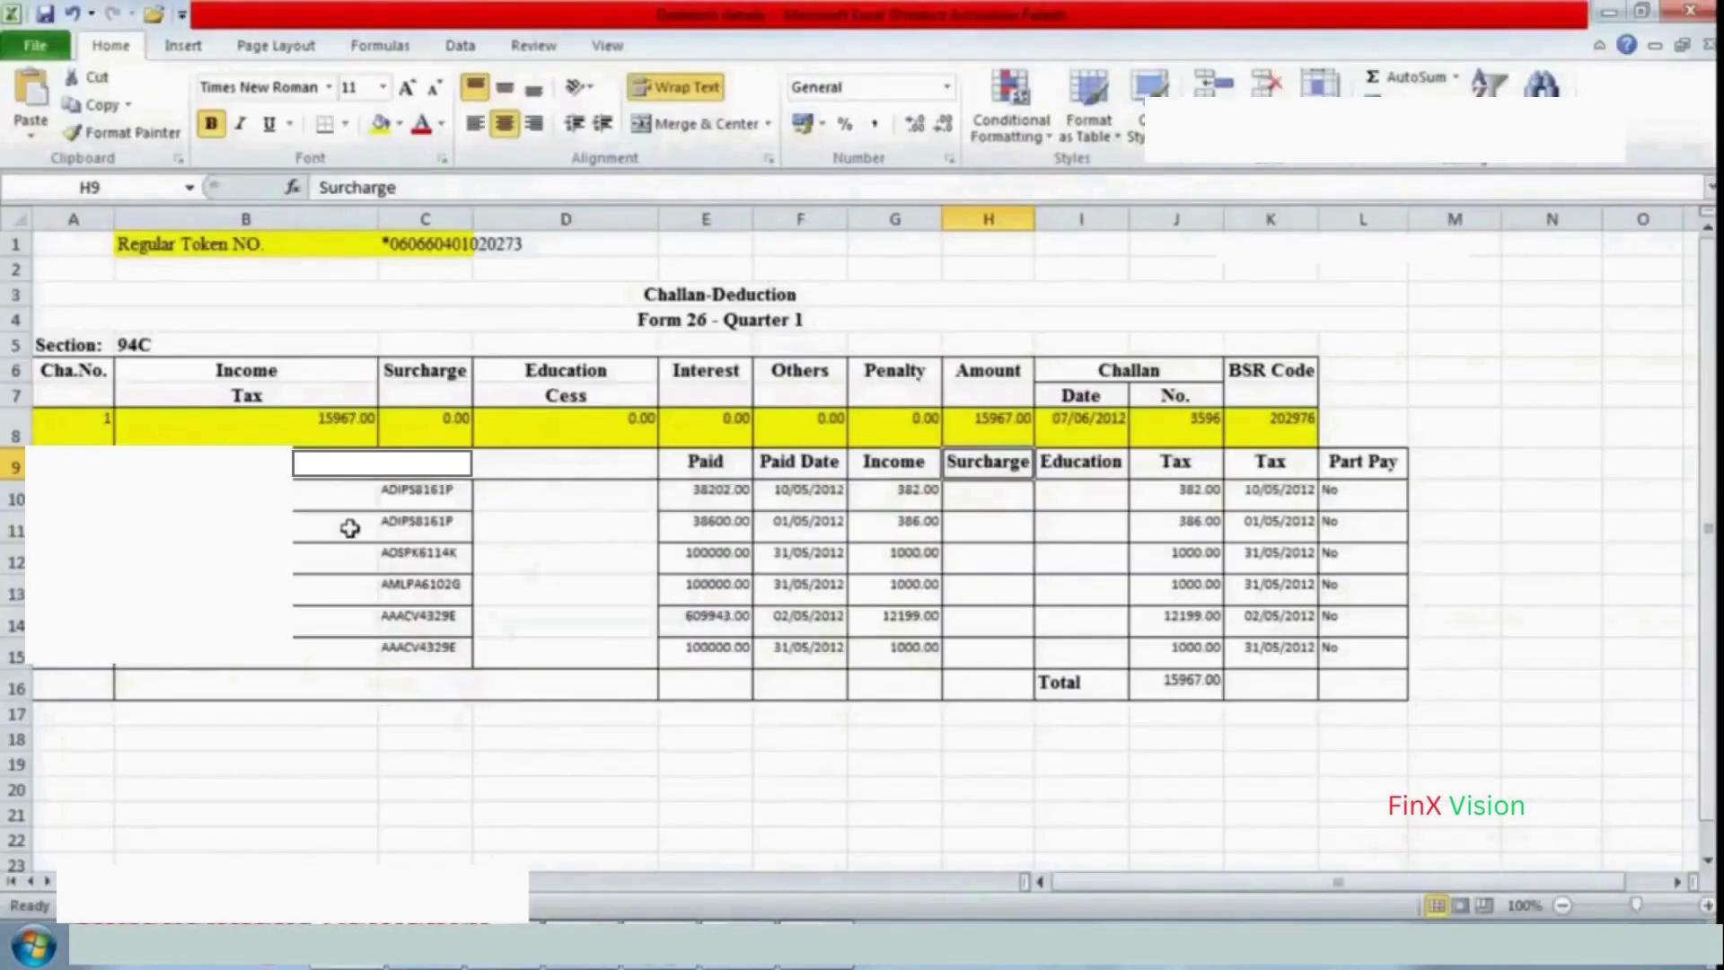
Copy the first deductee's PAN and its 382 tax amount from row 10 into the KYC form
click(412, 490)
double_click(412, 489)
drag(387, 490, 616, 485)
key(ctrl+c)
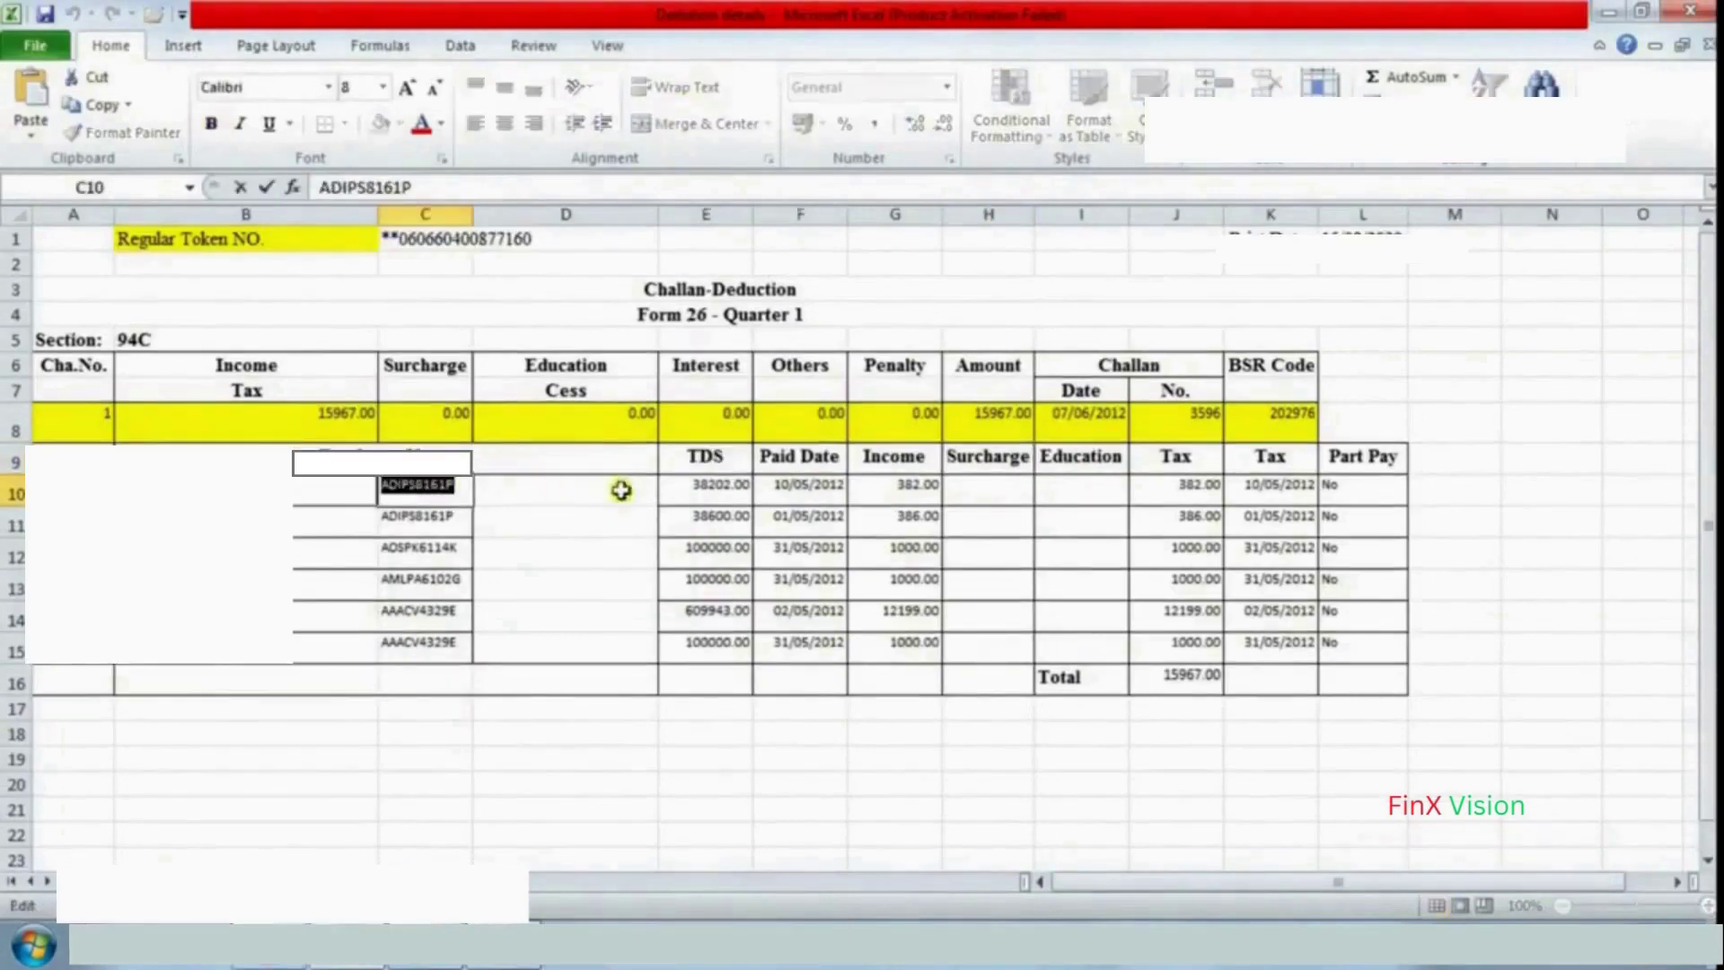
key(alt+Tab)
click(435, 716)
key(ctrl+v)
click(778, 716)
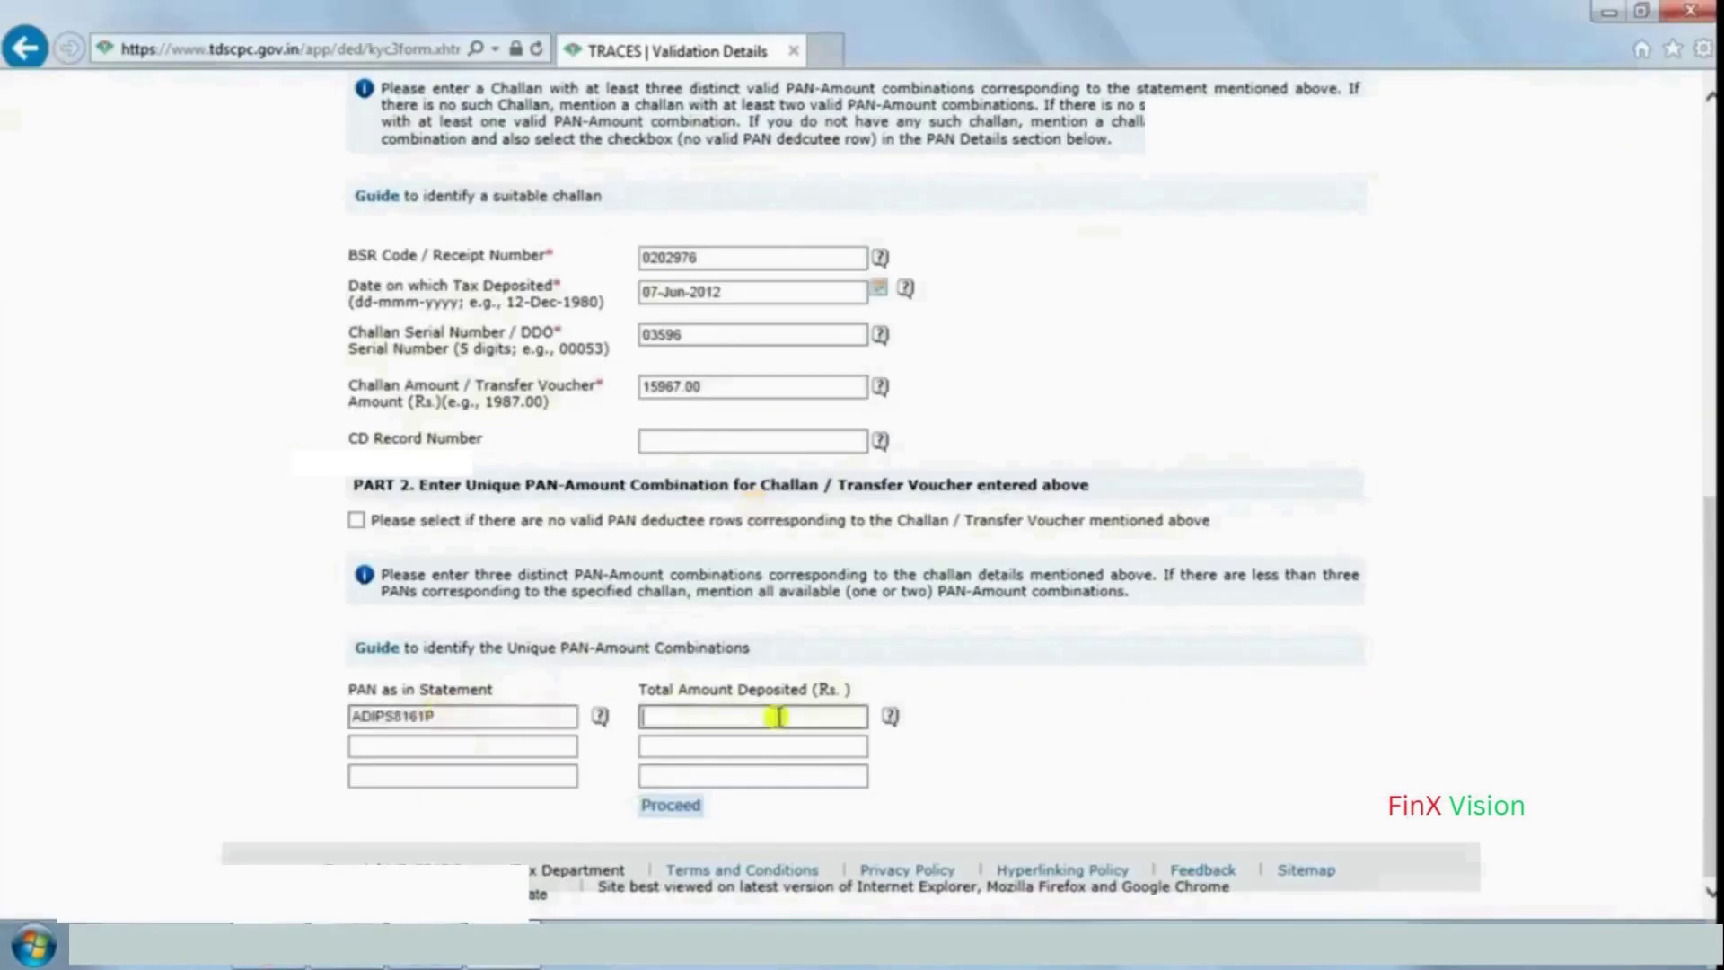
key(alt+Tab)
click(1164, 483)
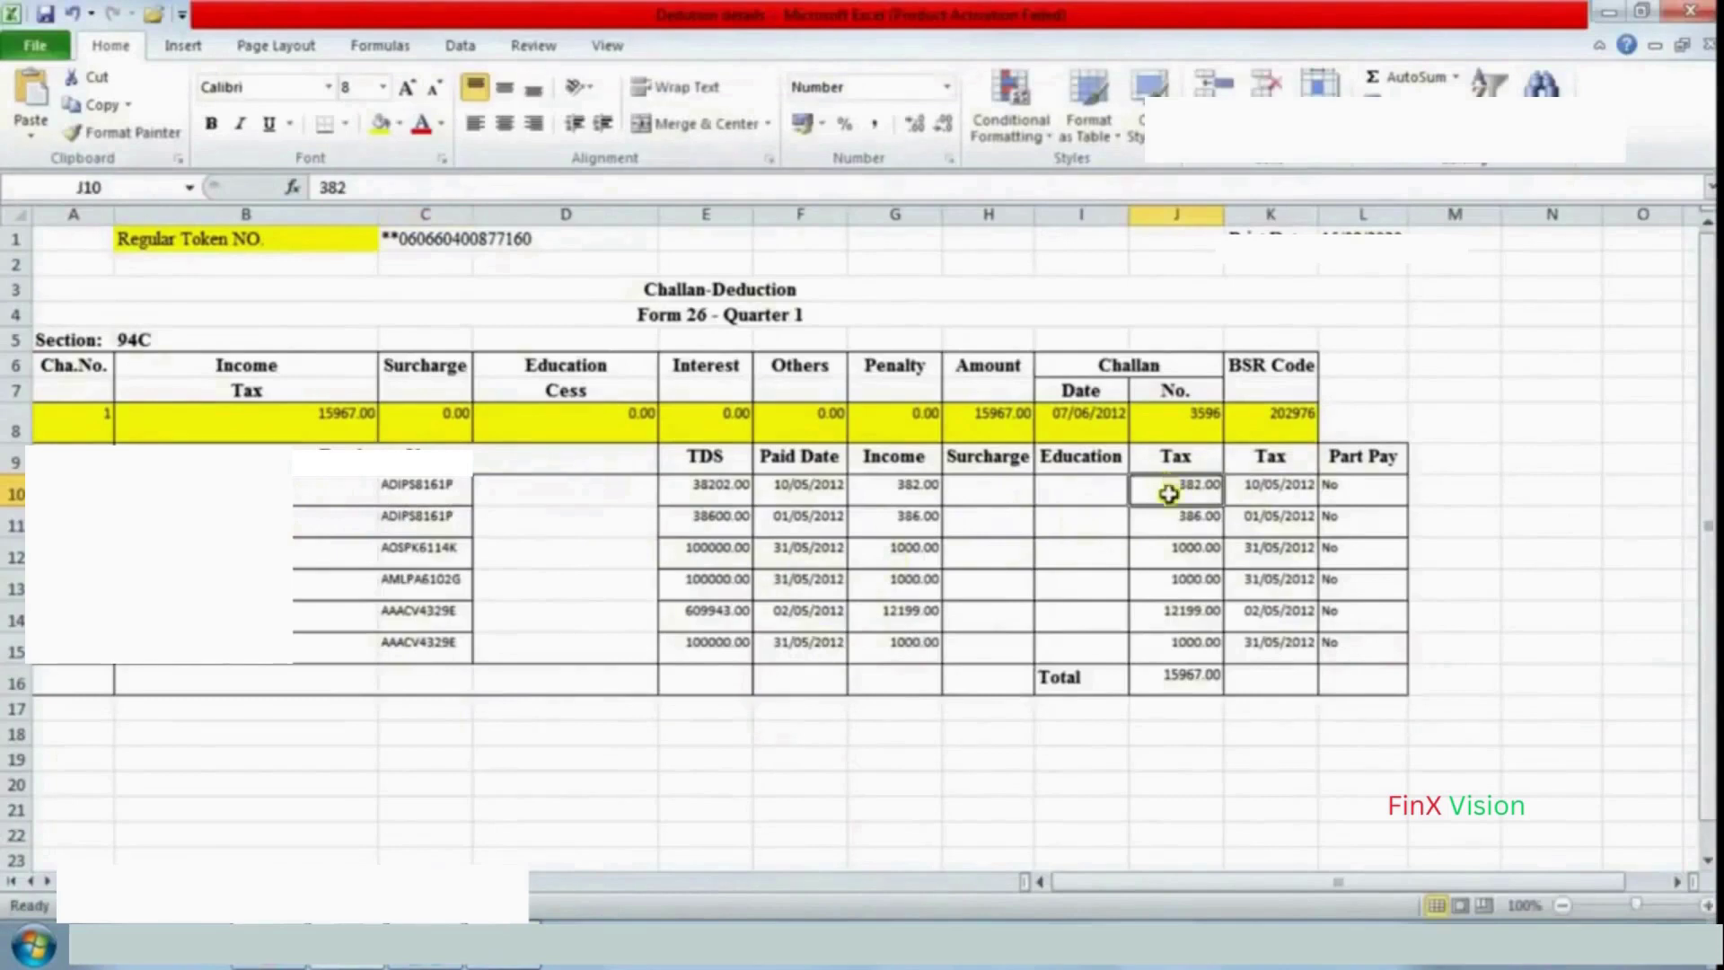
double_click(1164, 488)
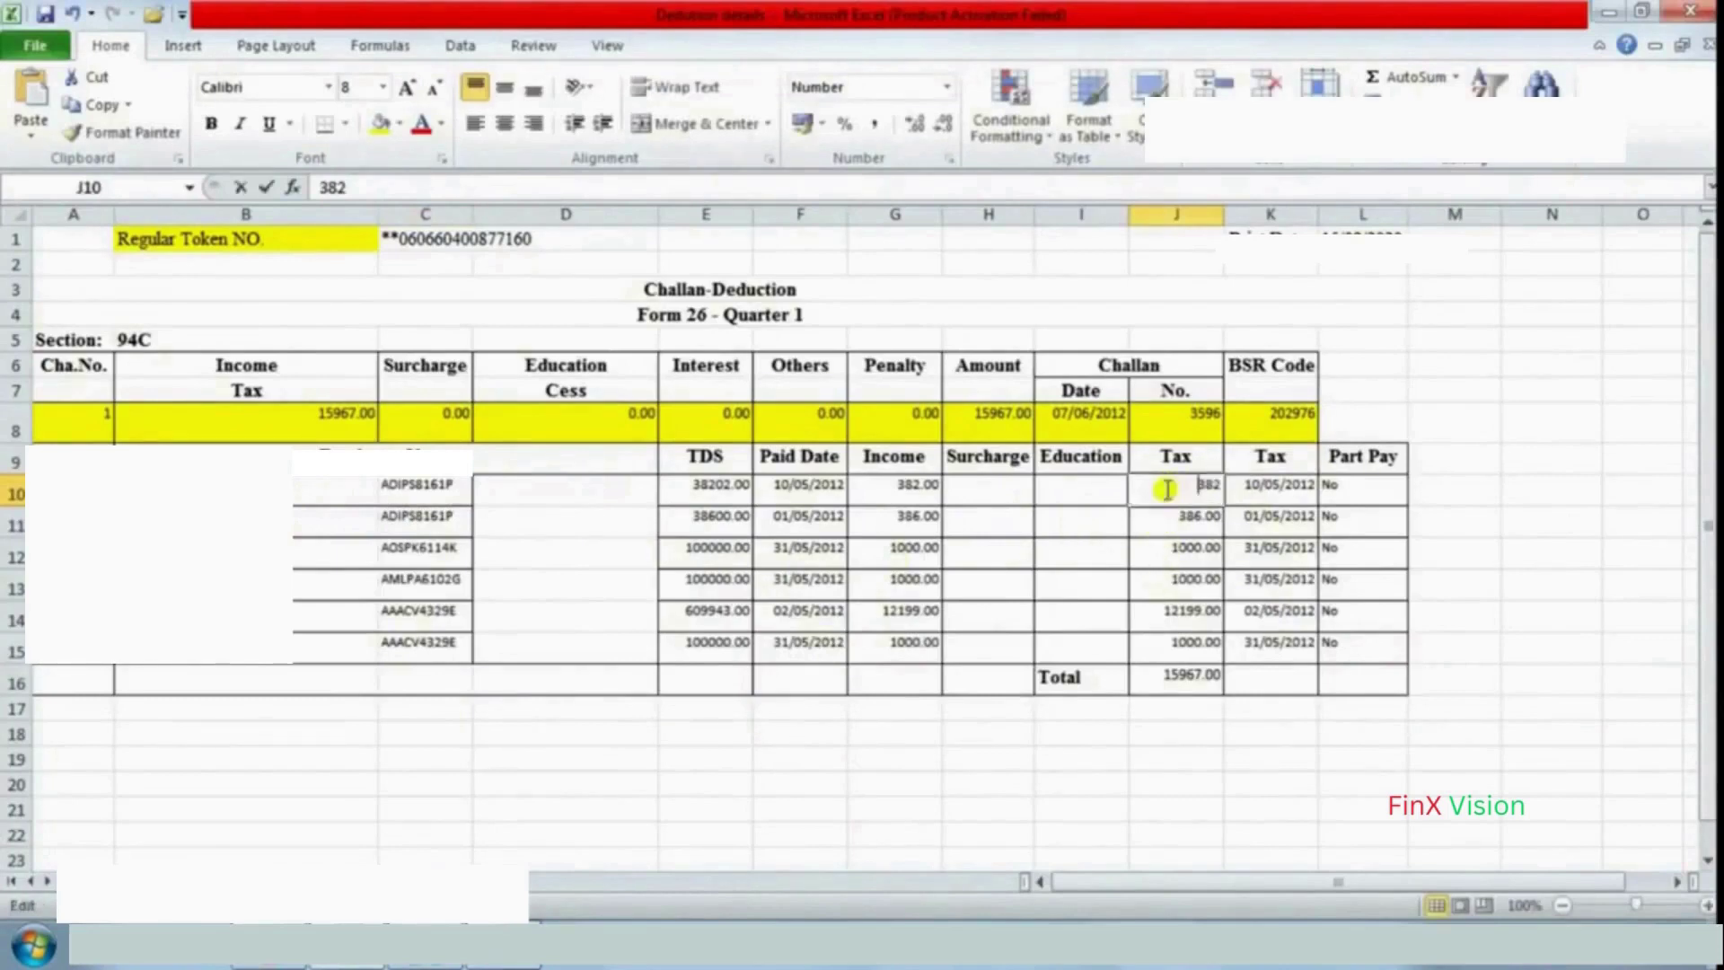
drag(1174, 488, 1268, 486)
key(ctrl+c)
key(alt+Tab)
key(ctrl+v)
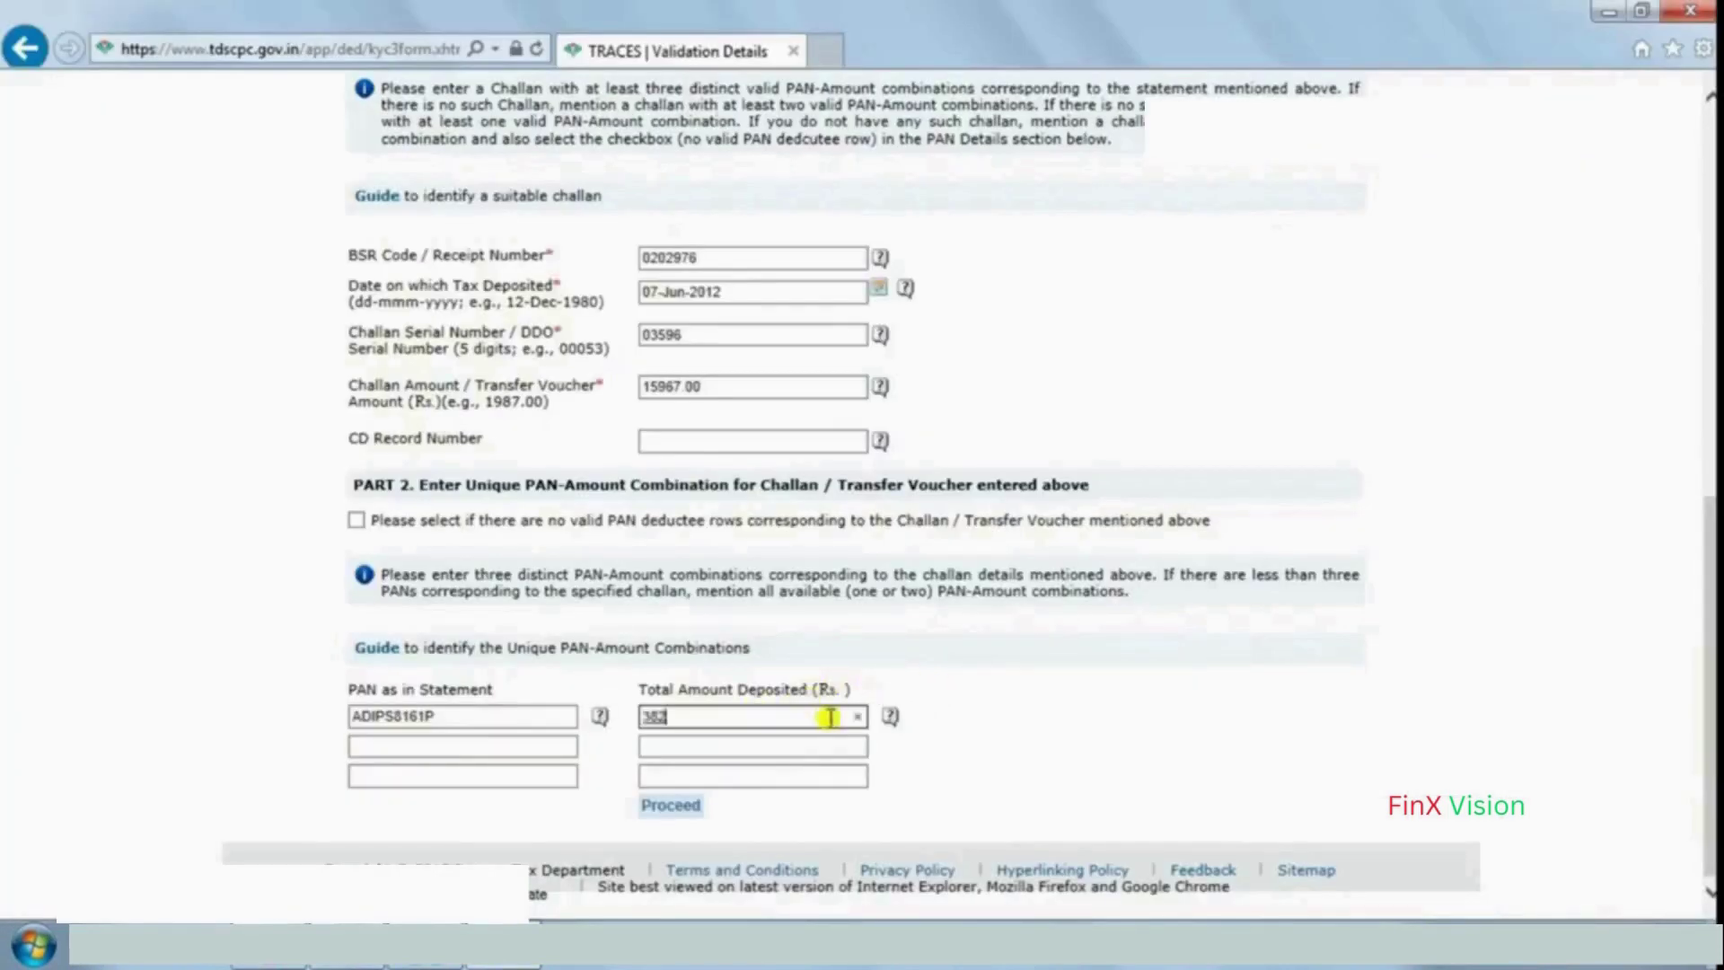
Copy the second deductee's PAN and its 386 tax amount from row 11 into the form
key(alt+Tab)
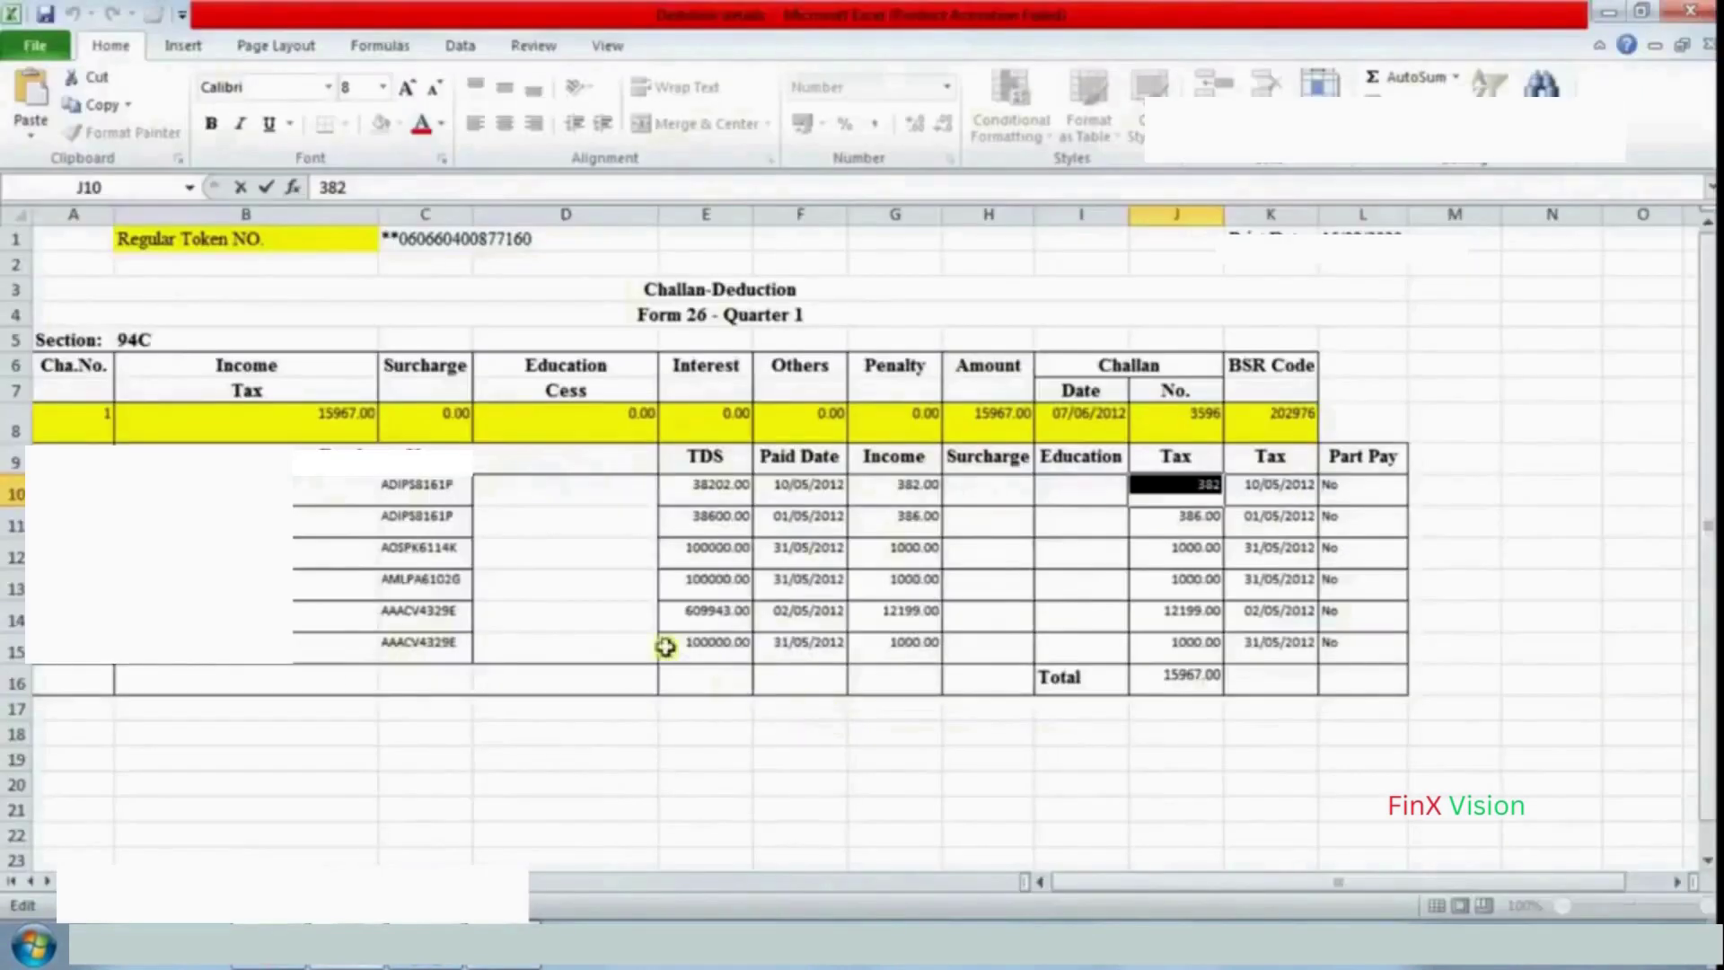
click(414, 510)
key(ctrl+c)
key(alt+Tab)
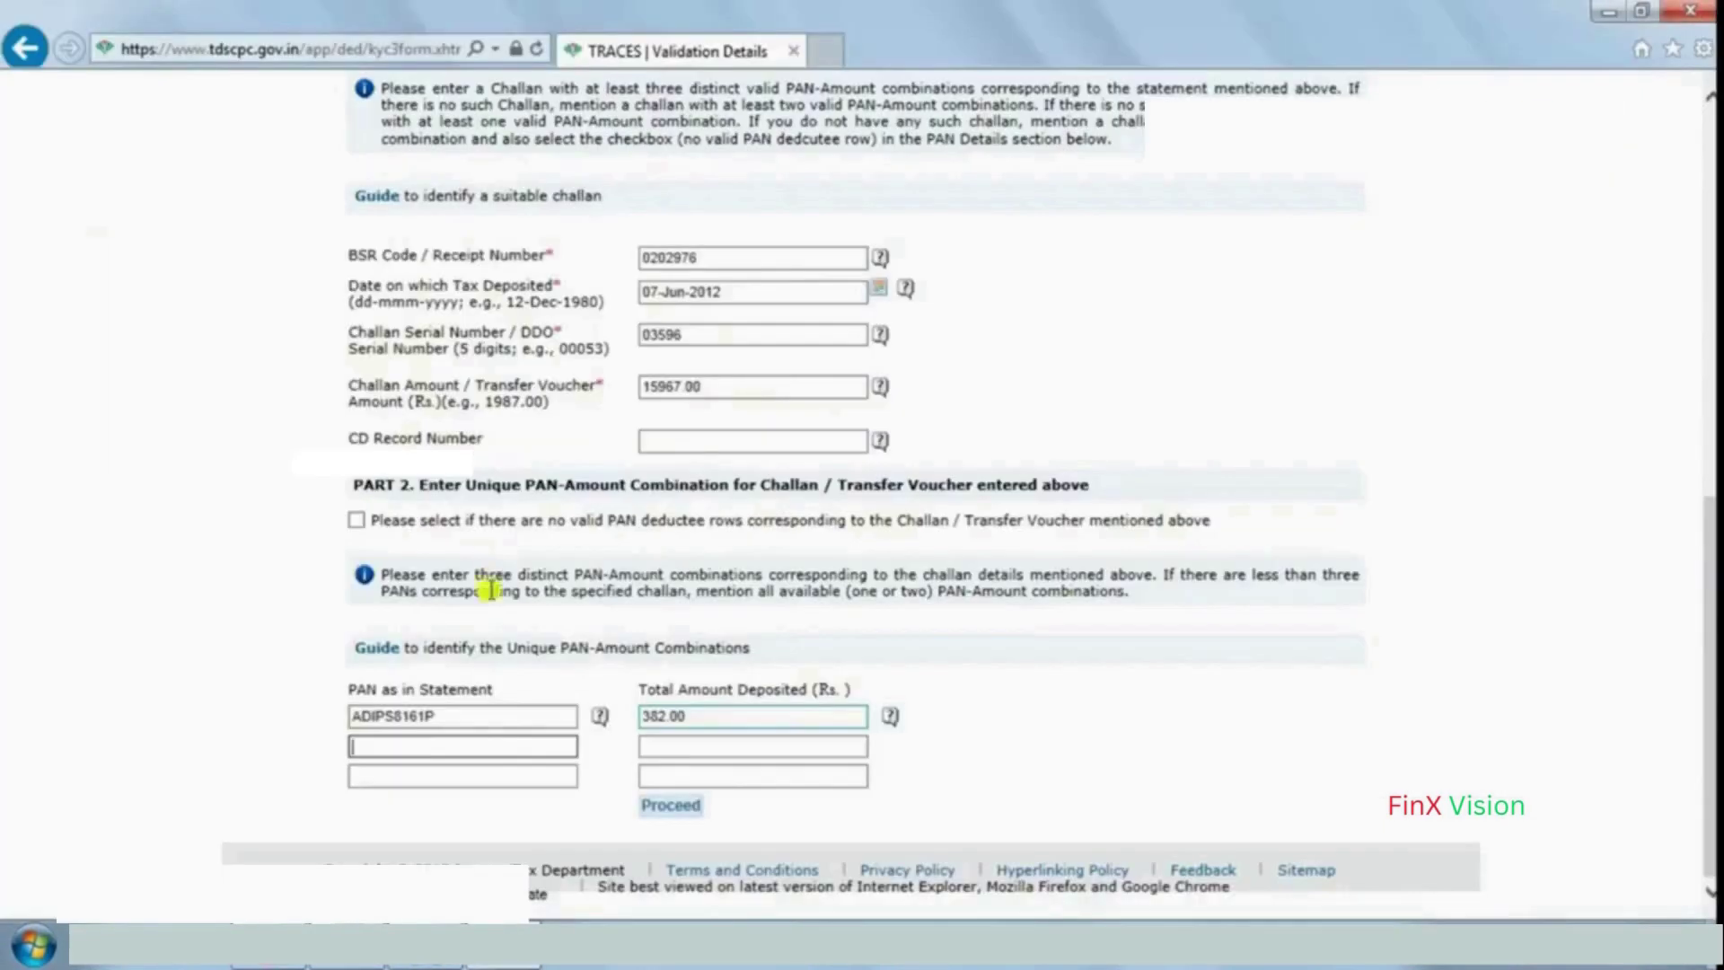
key(ctrl+v)
click(710, 750)
key(alt+Tab)
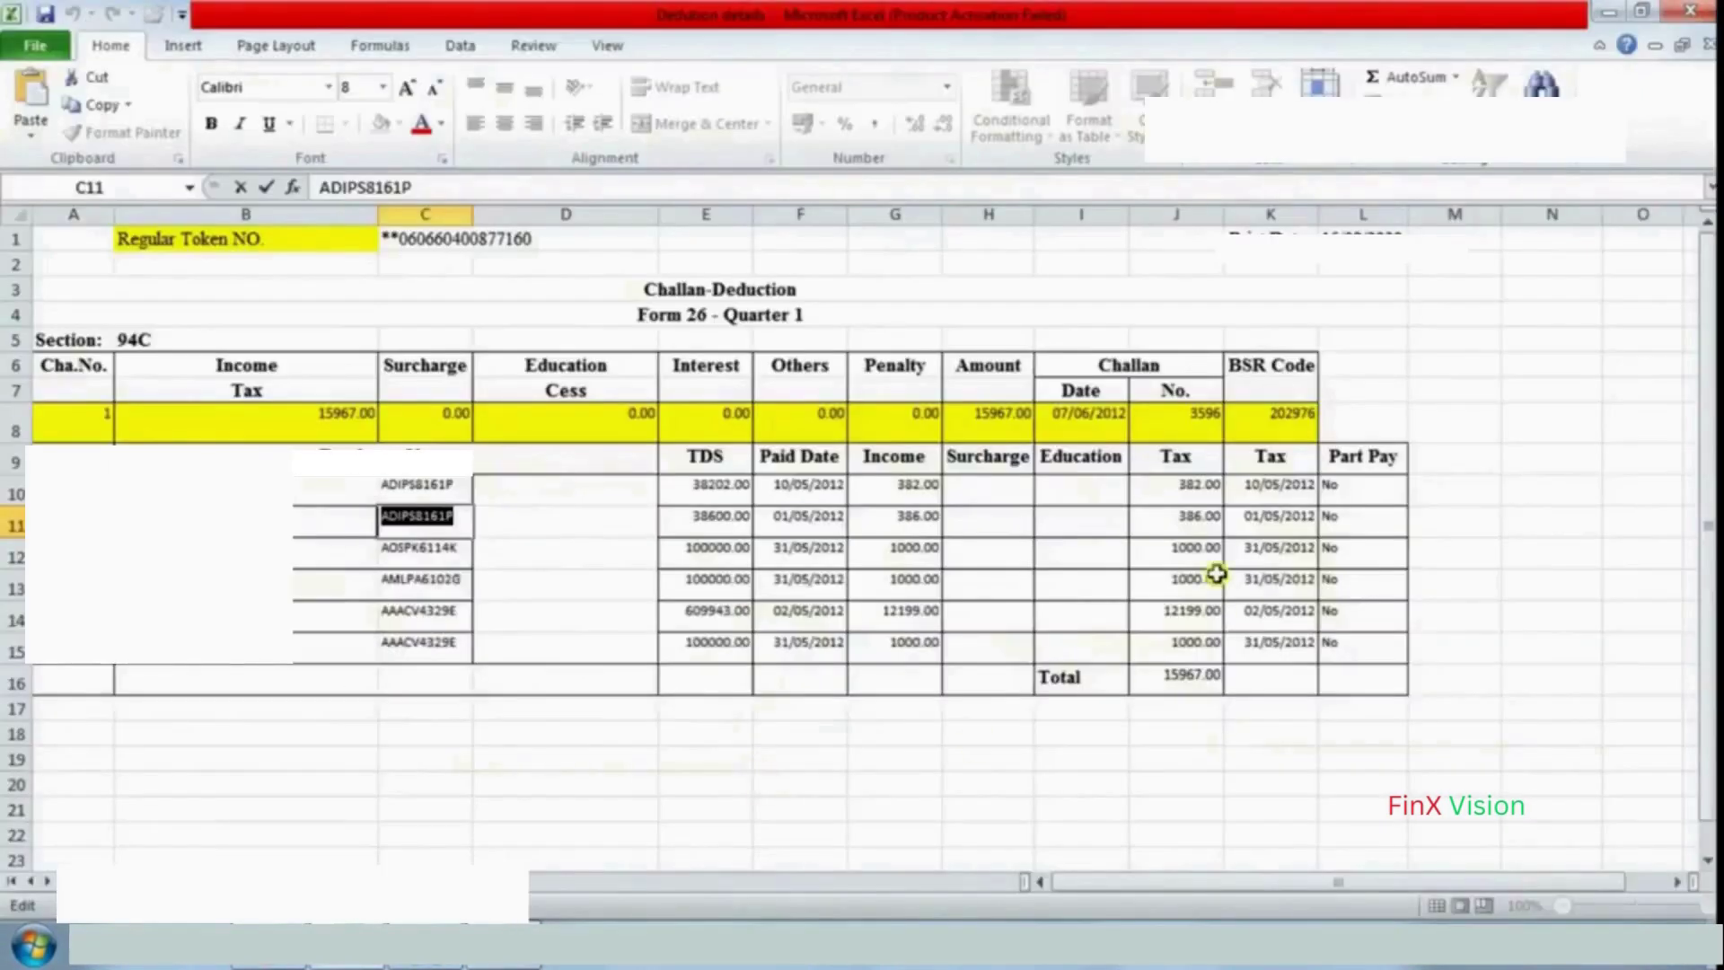
click(1185, 530)
double_click(1212, 521)
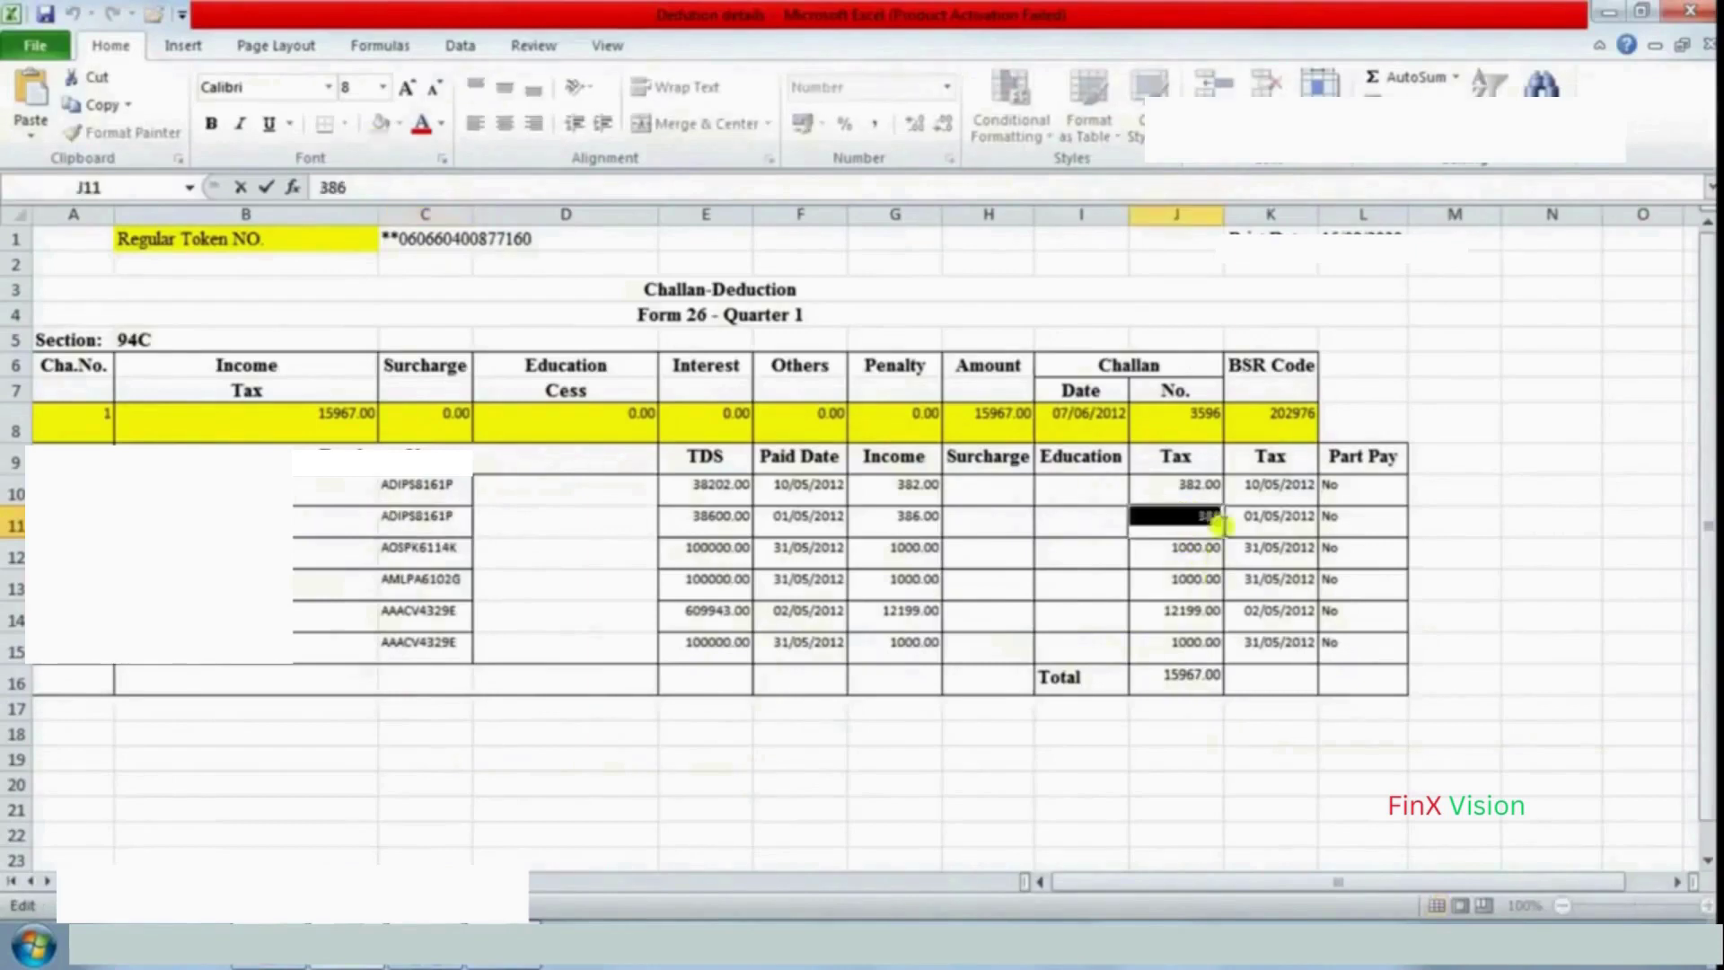
key(ctrl+c)
key(alt+Tab)
key(ctrl+v)
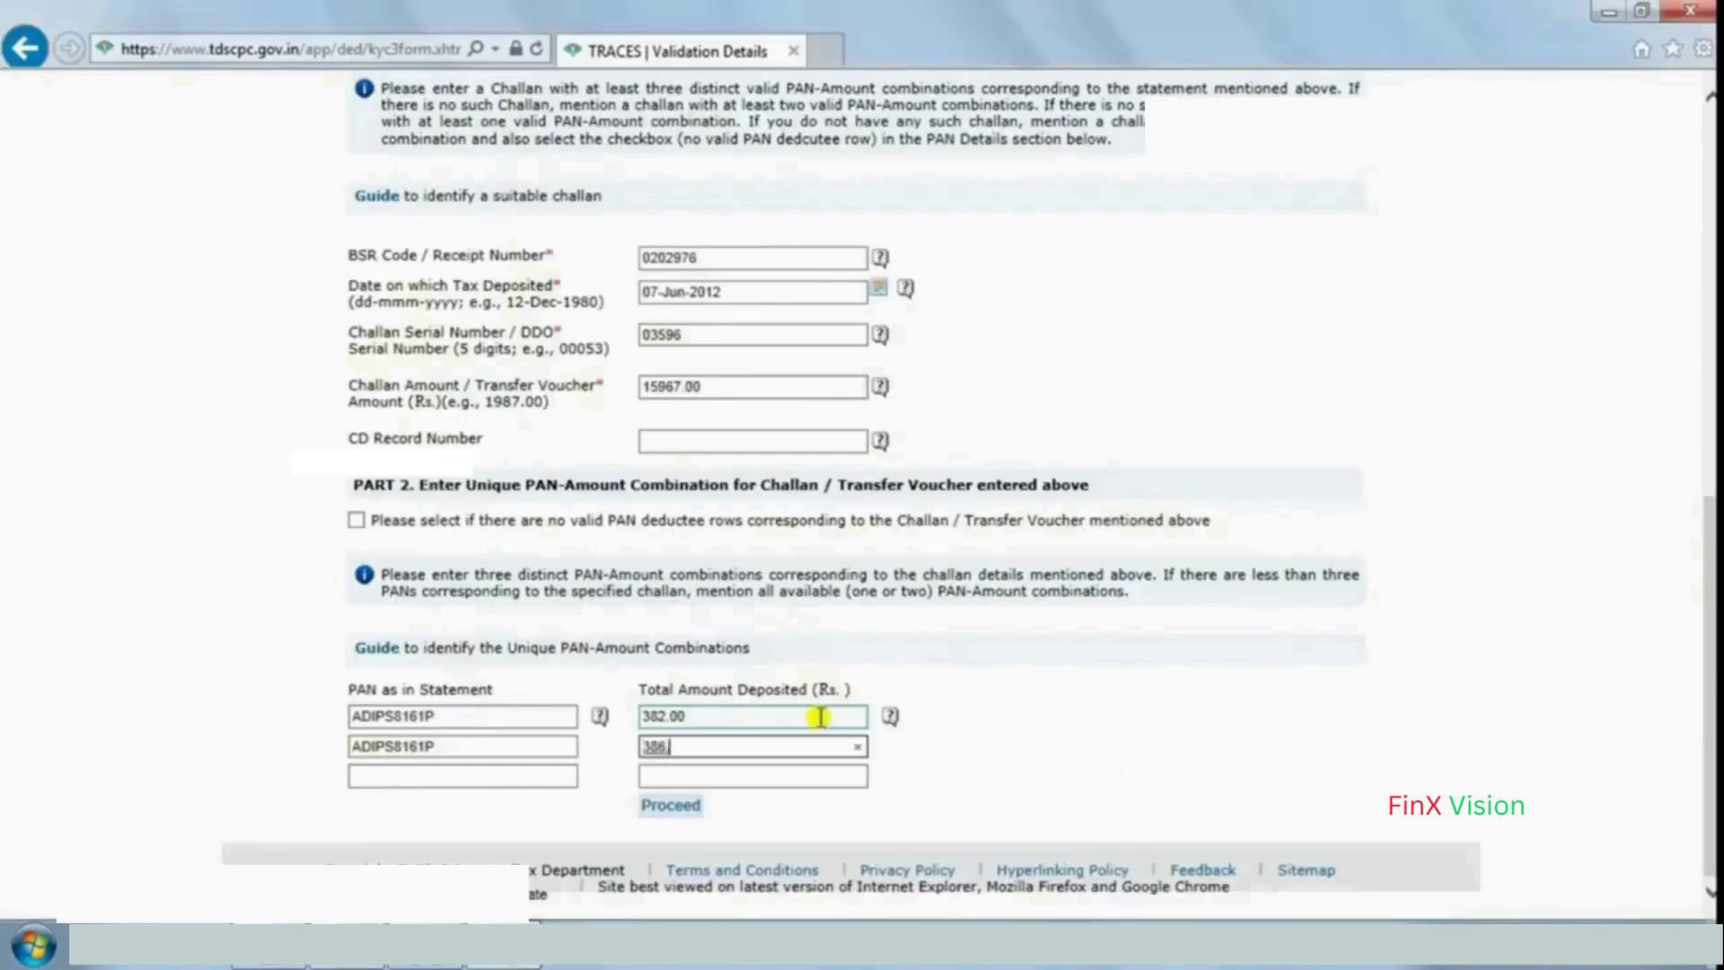
Enter the third deductee's PAN and 1000 amount from row 12, then submit the KYC validation
key(Tab)
key(alt+Tab)
click(405, 543)
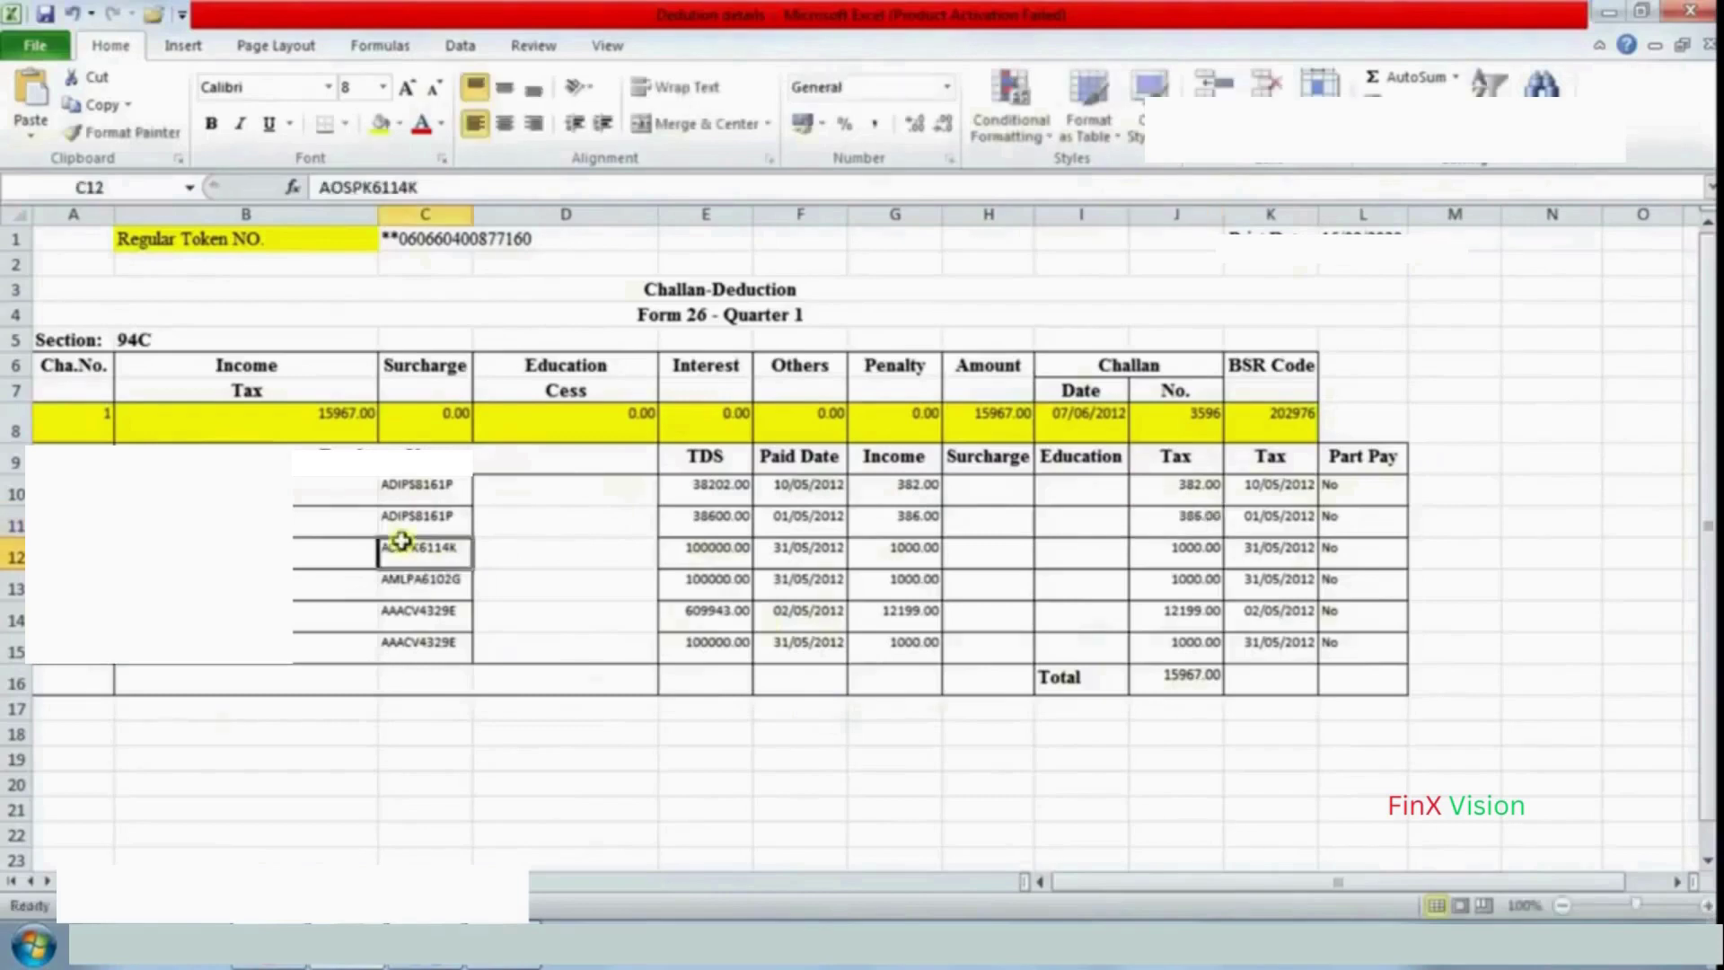
key(ctrl+c)
key(alt+Tab)
key(ctrl+v)
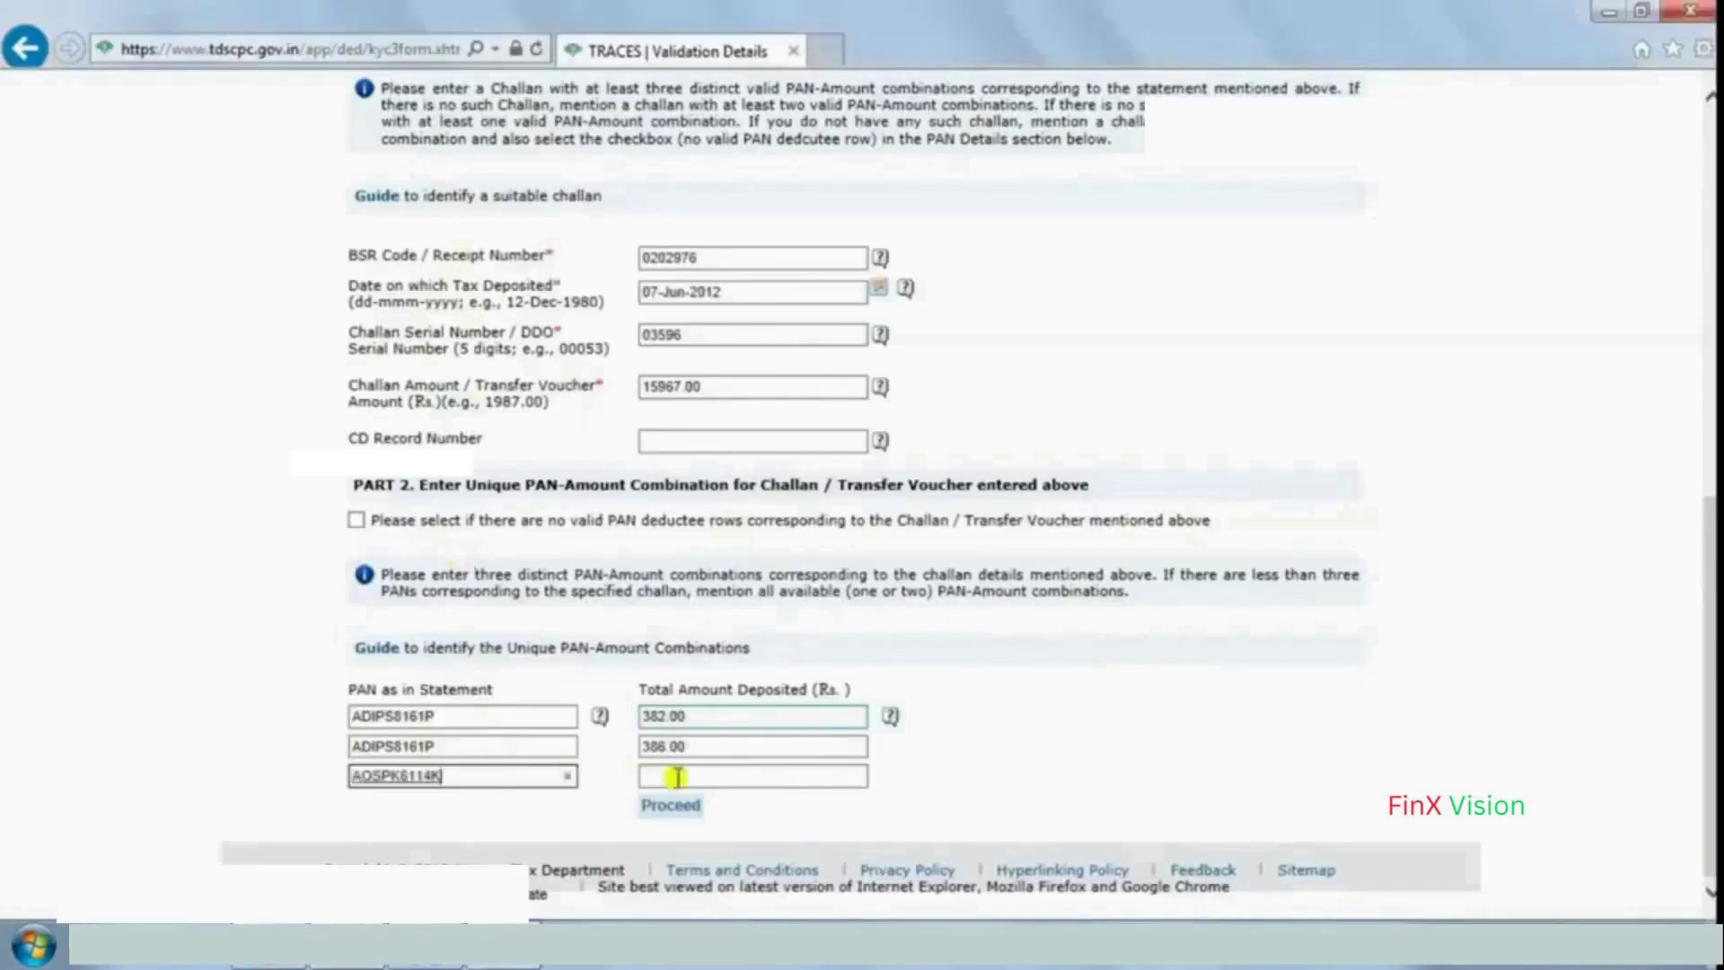
key(Tab)
key(alt+Tab)
key(Right)
key(Right)
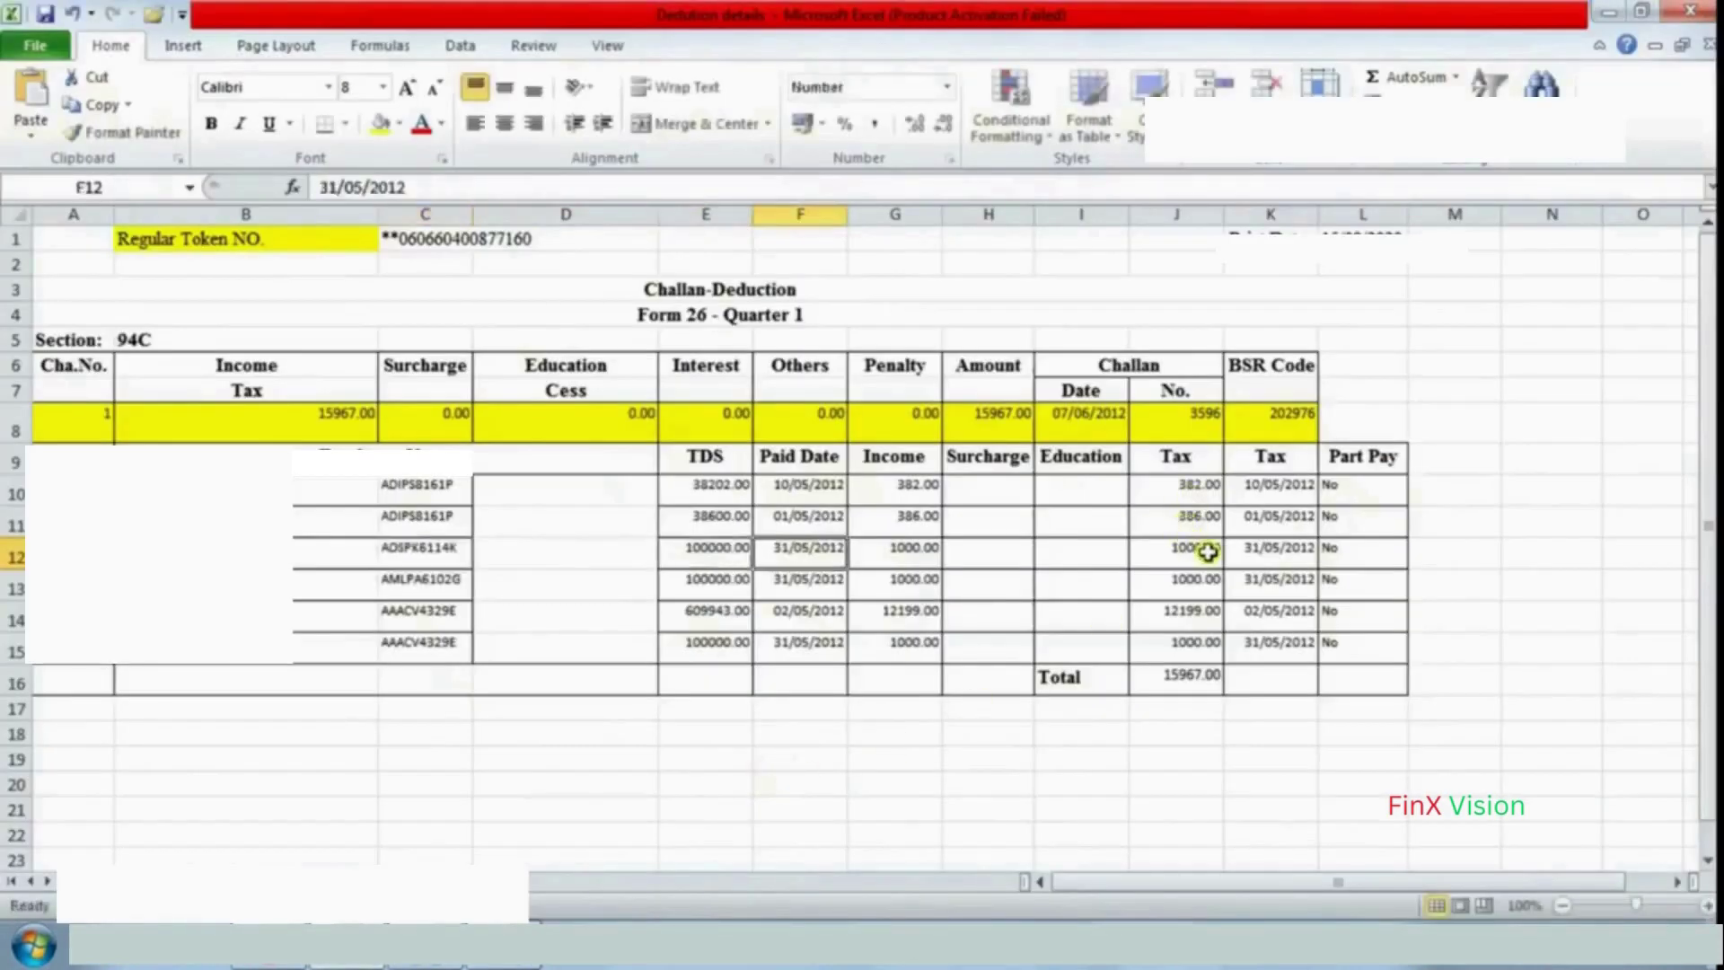
click(1201, 552)
double_click(1201, 551)
drag(1172, 550, 1242, 551)
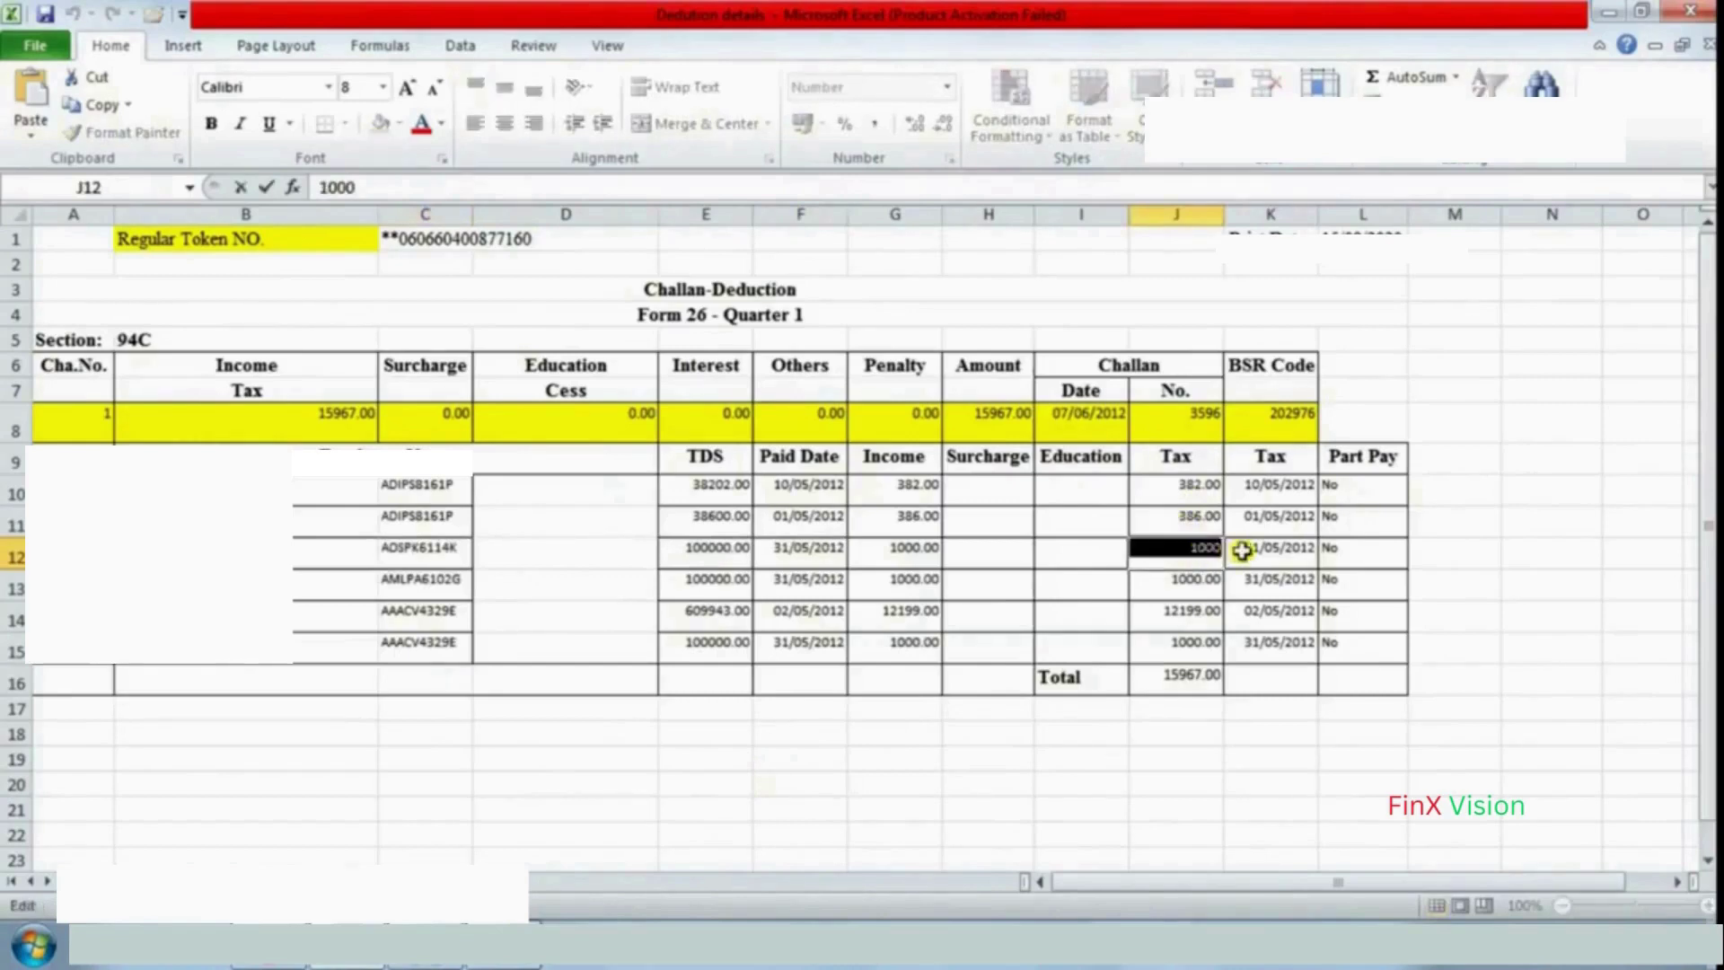
key(alt+Tab)
key(alt+Tab)
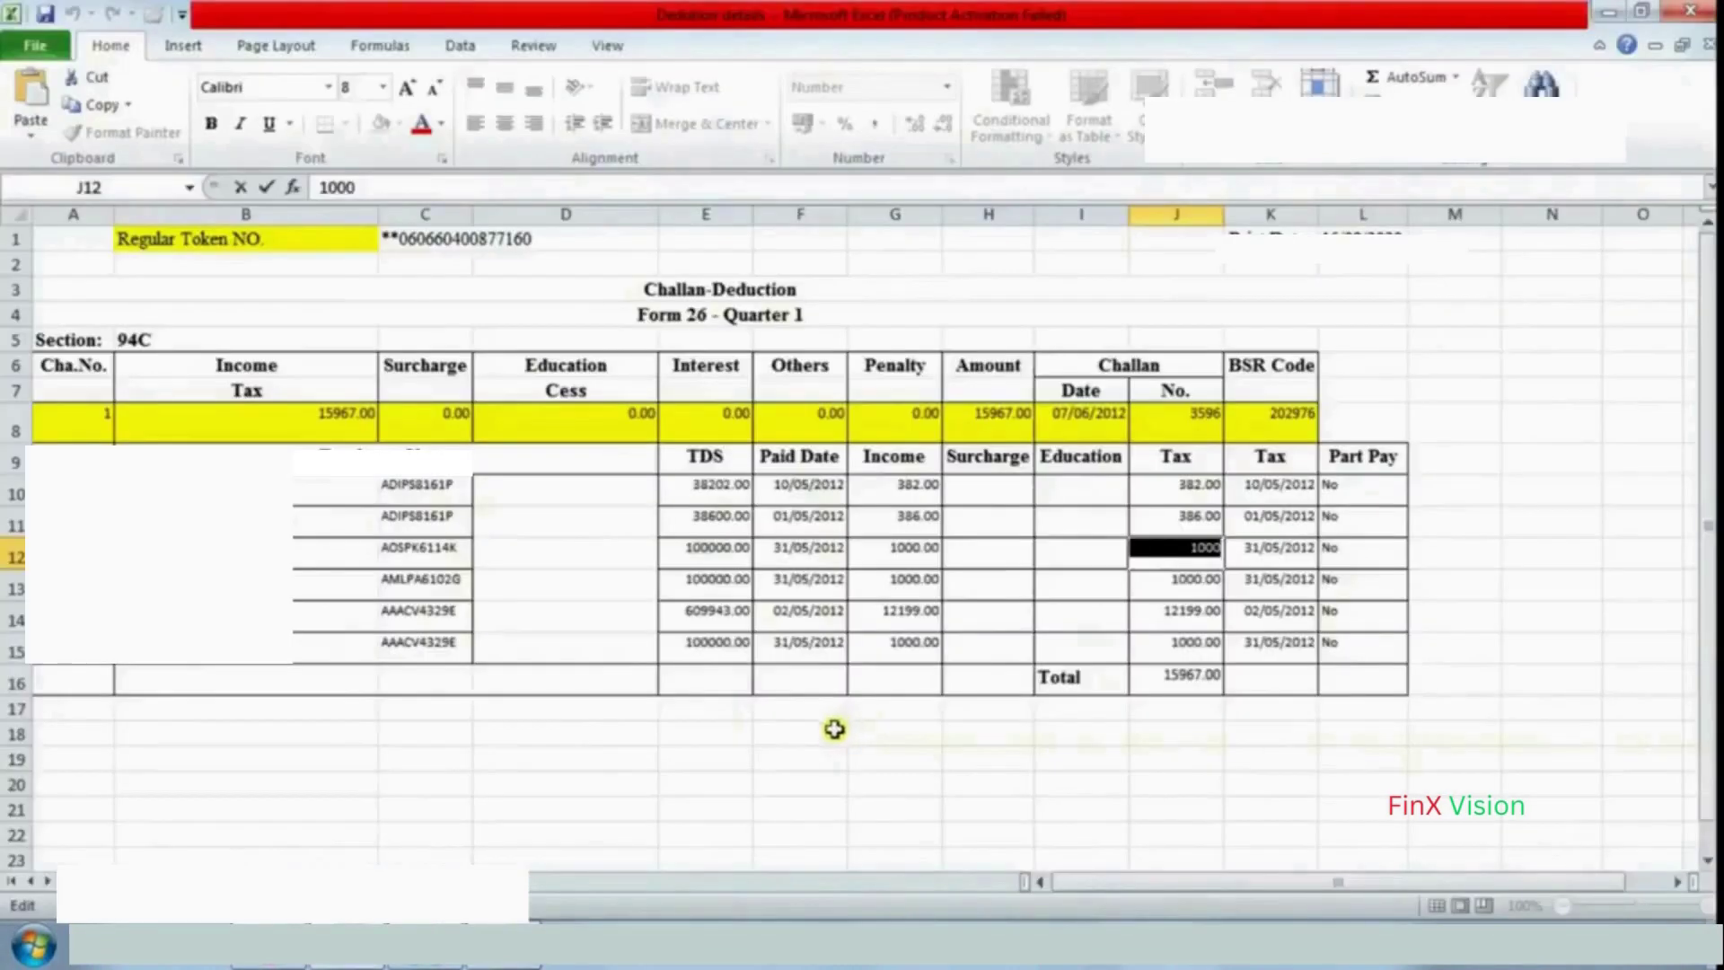
key(alt+Tab)
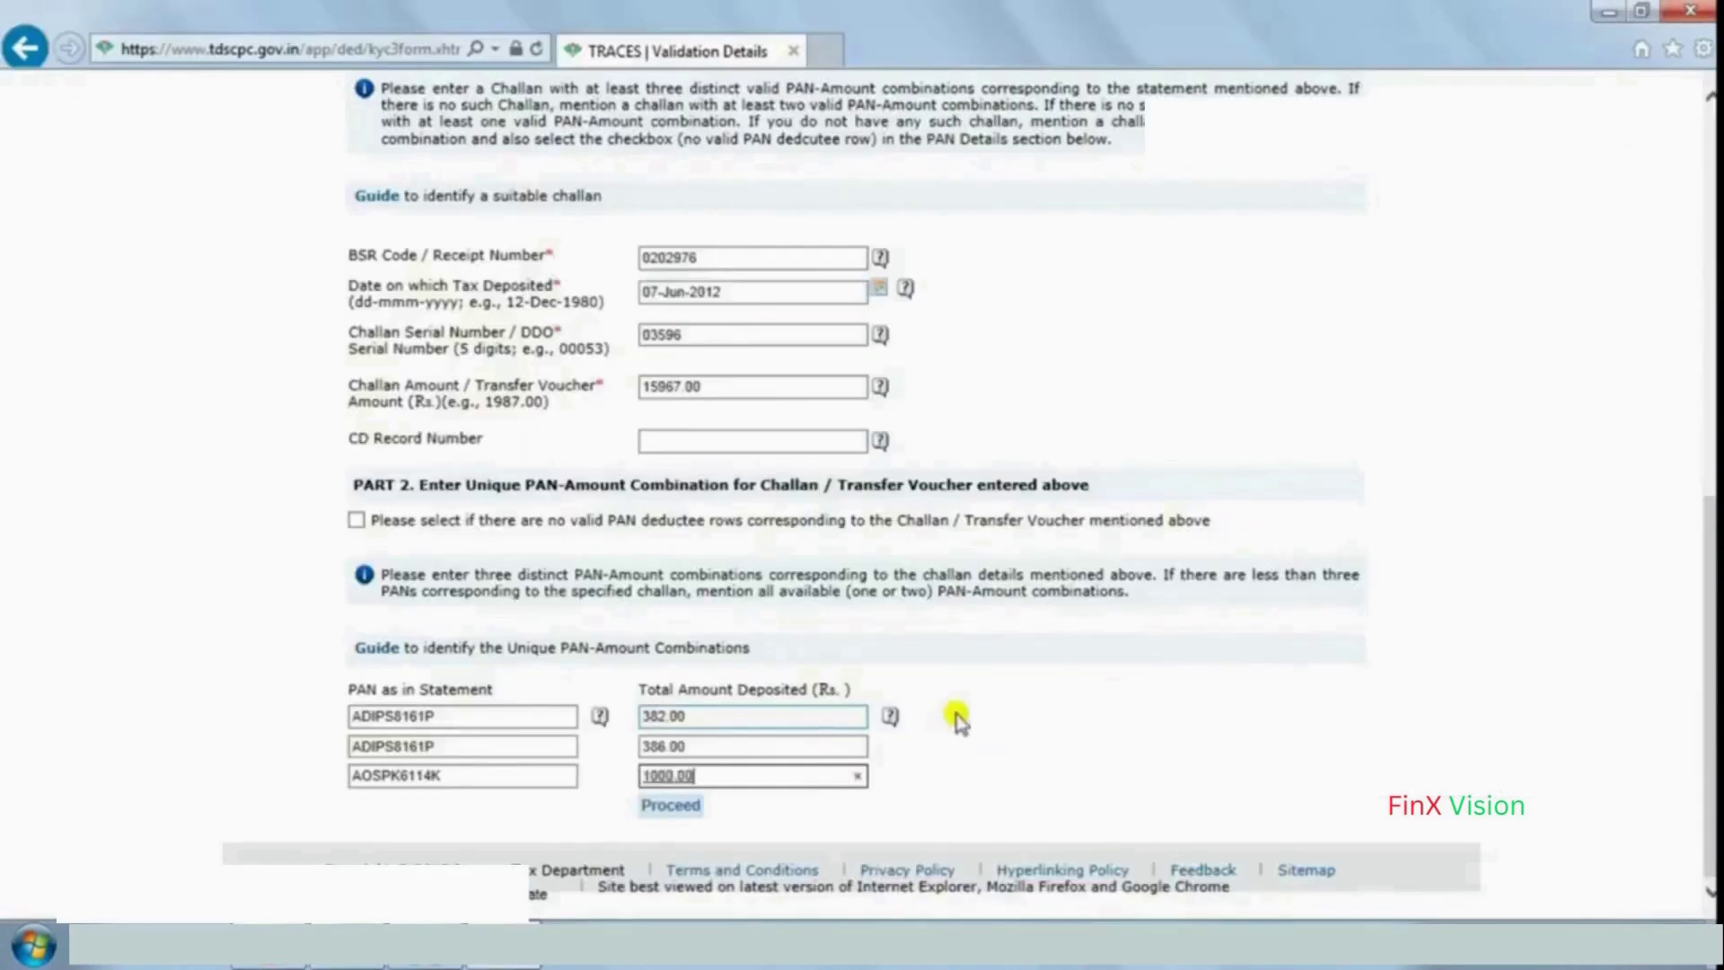
click(678, 807)
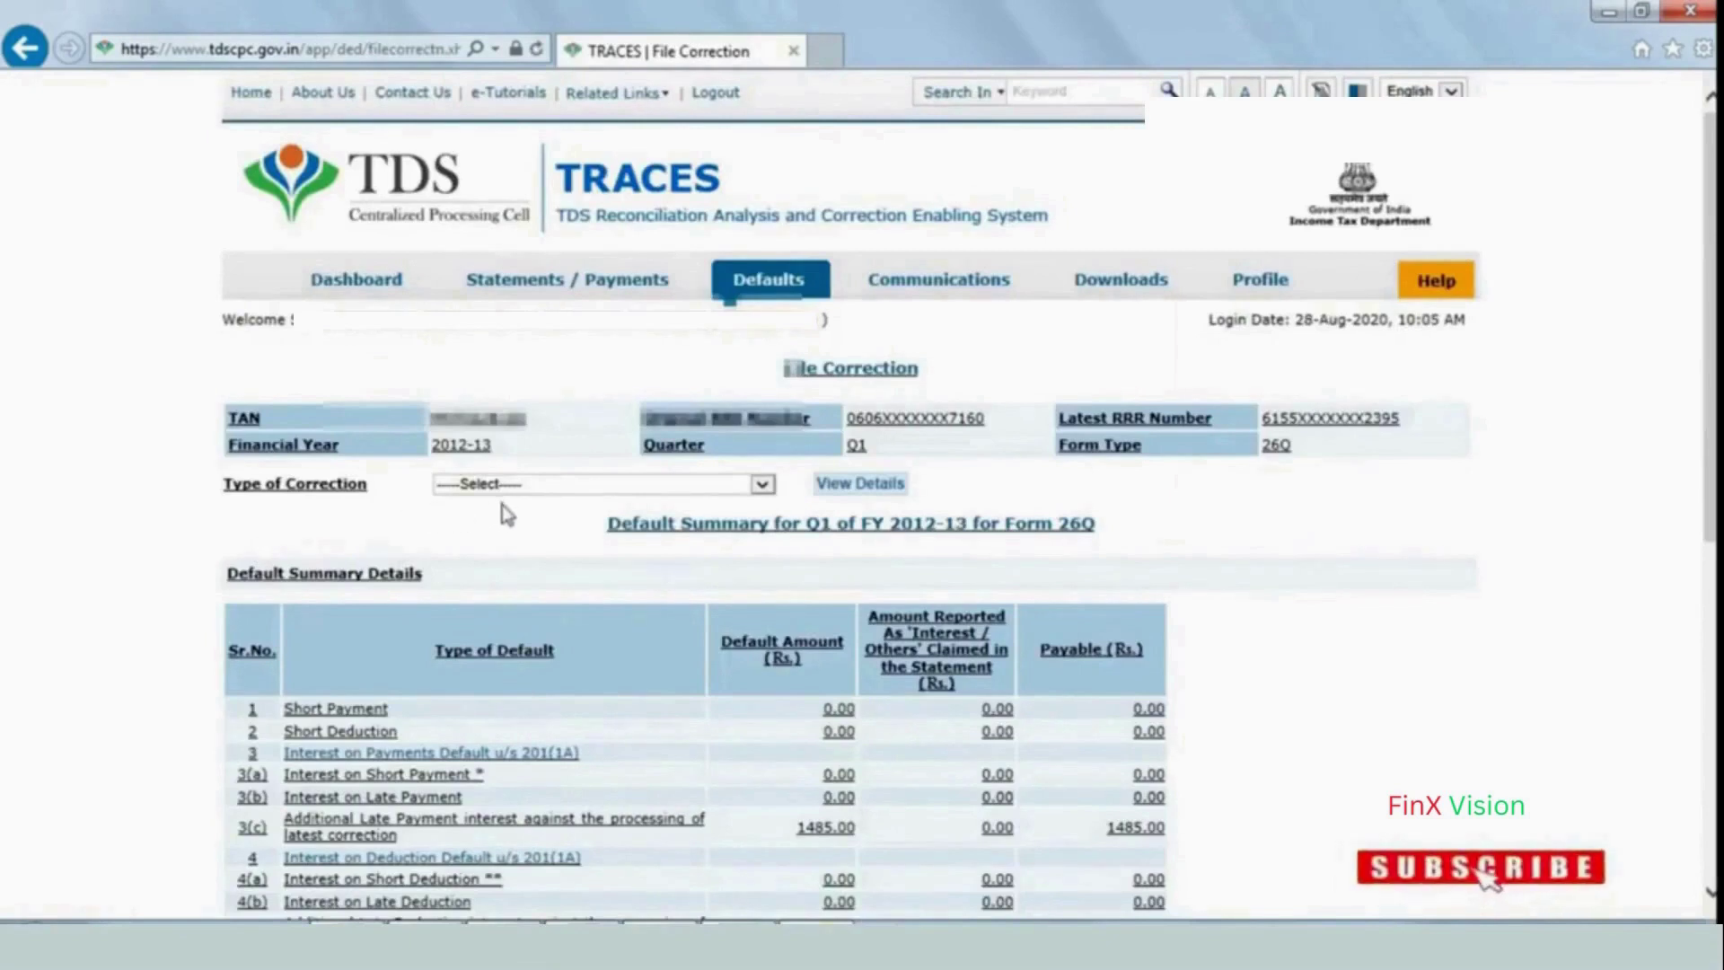
Select 'Add Challan To Statement' as the correction type and view its challan details
scroll(507, 514, down, 3)
click(762, 229)
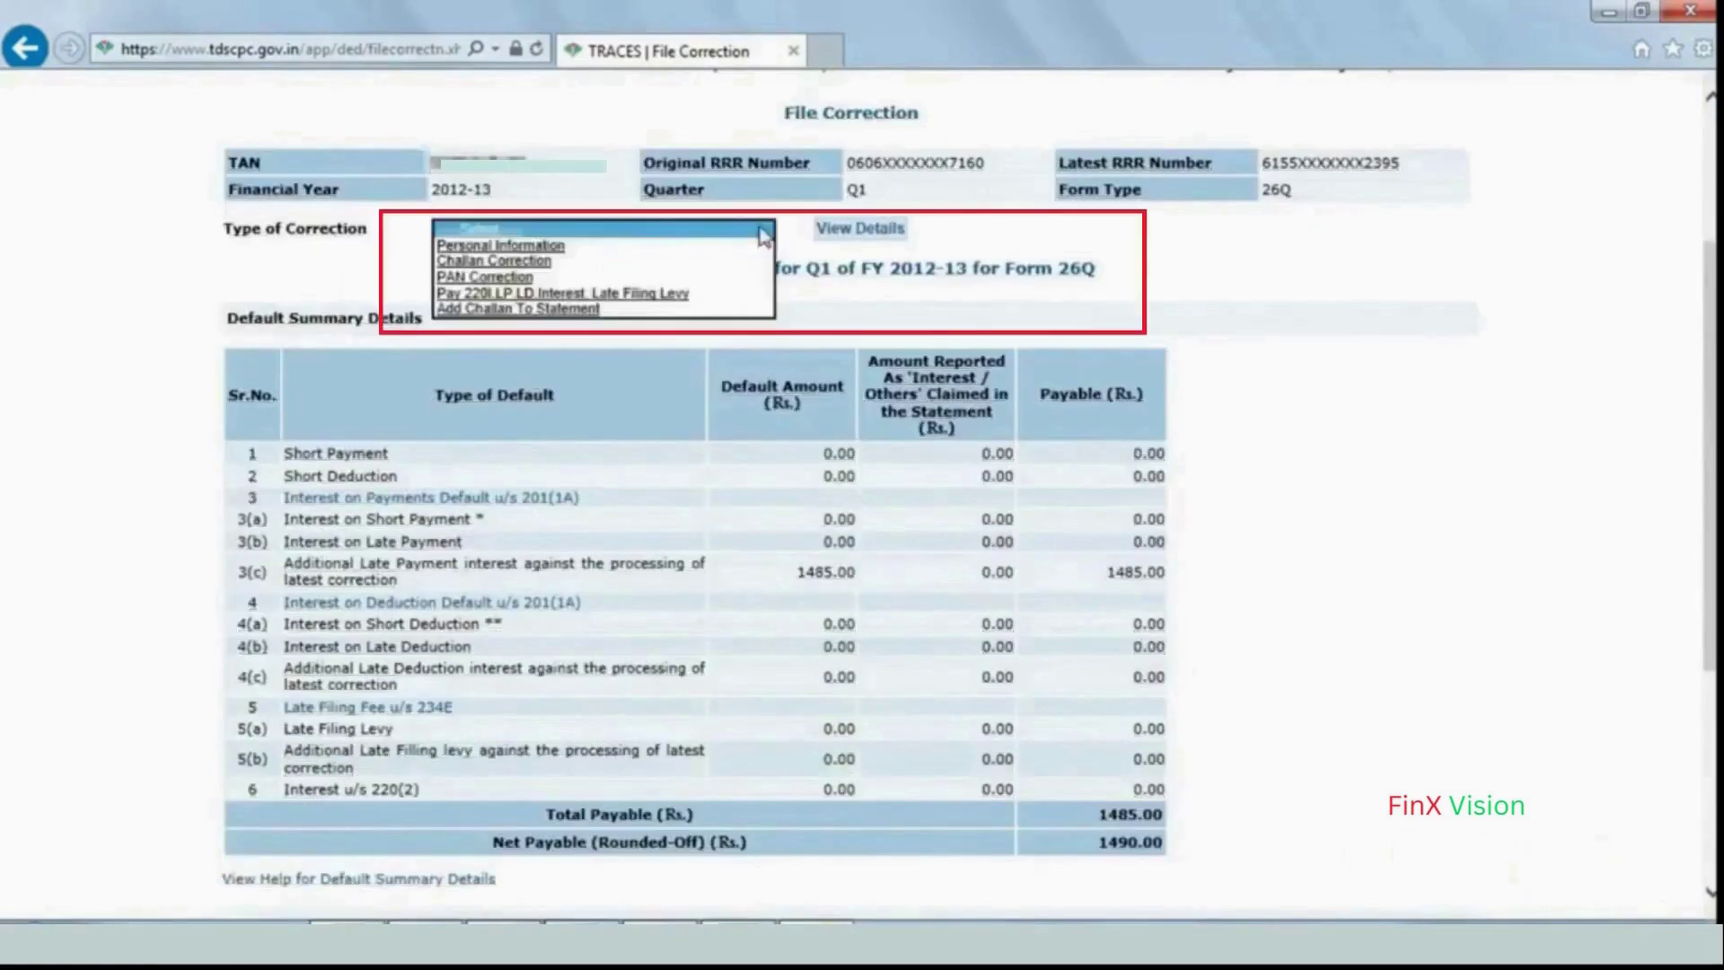
click(552, 309)
click(861, 230)
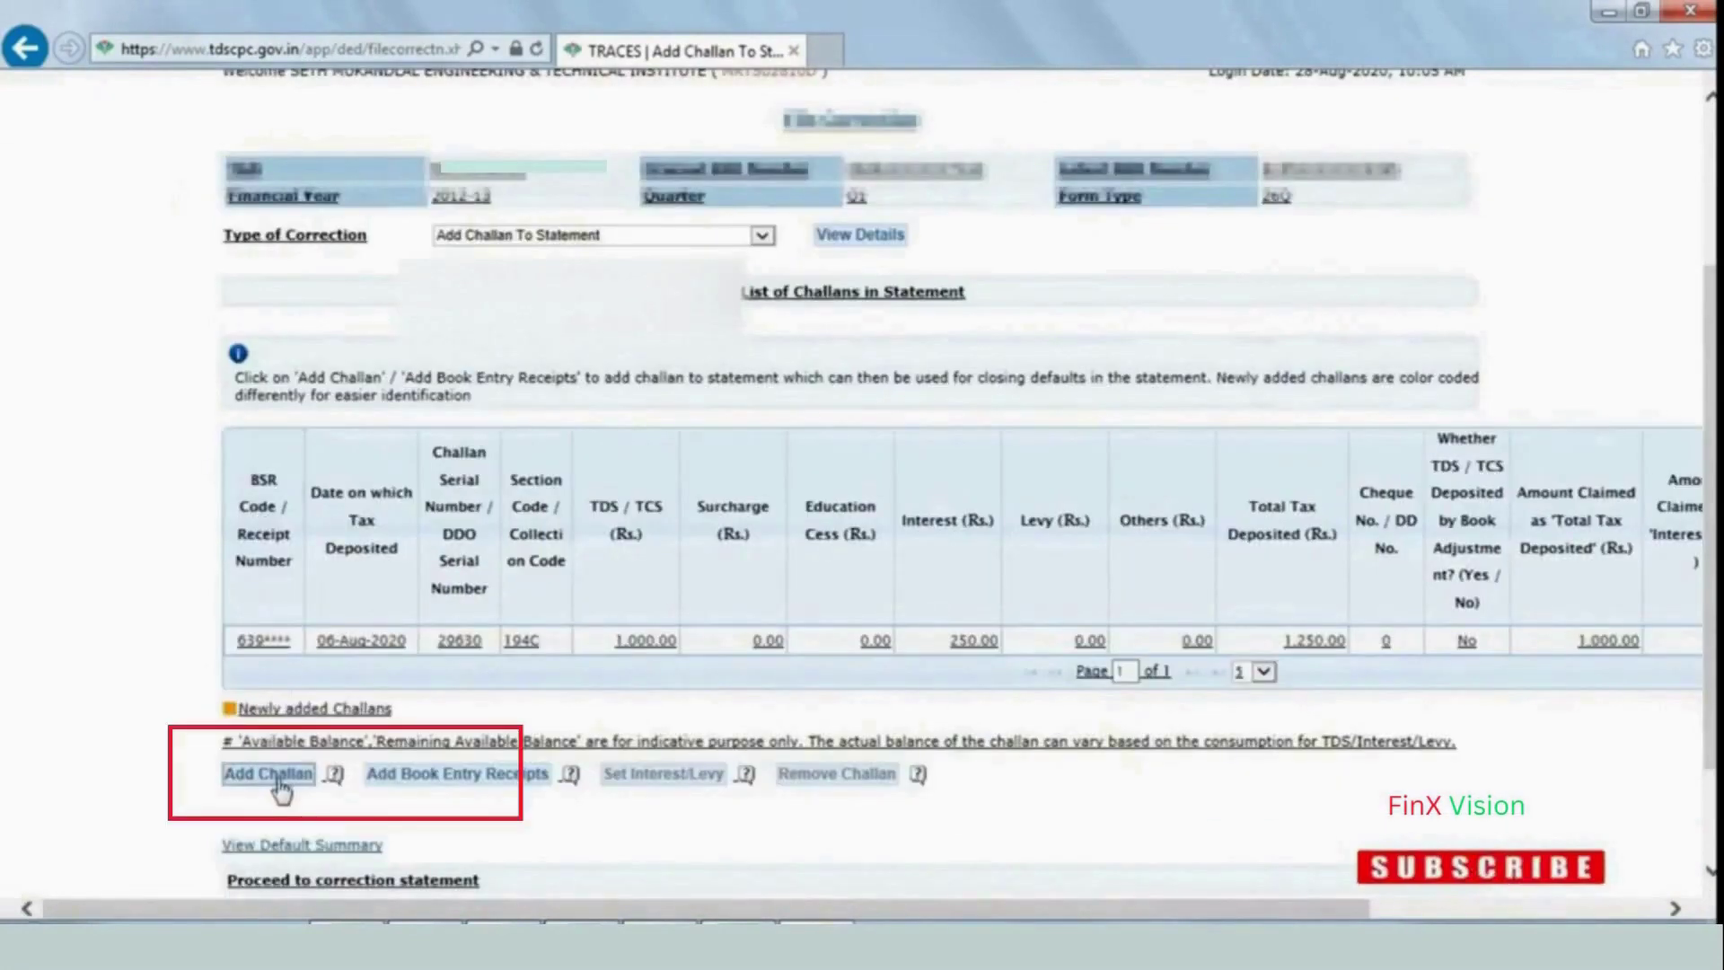
Pick the 22-Aug-2020 OLTAS challan 956 and add it to the statement
click(281, 790)
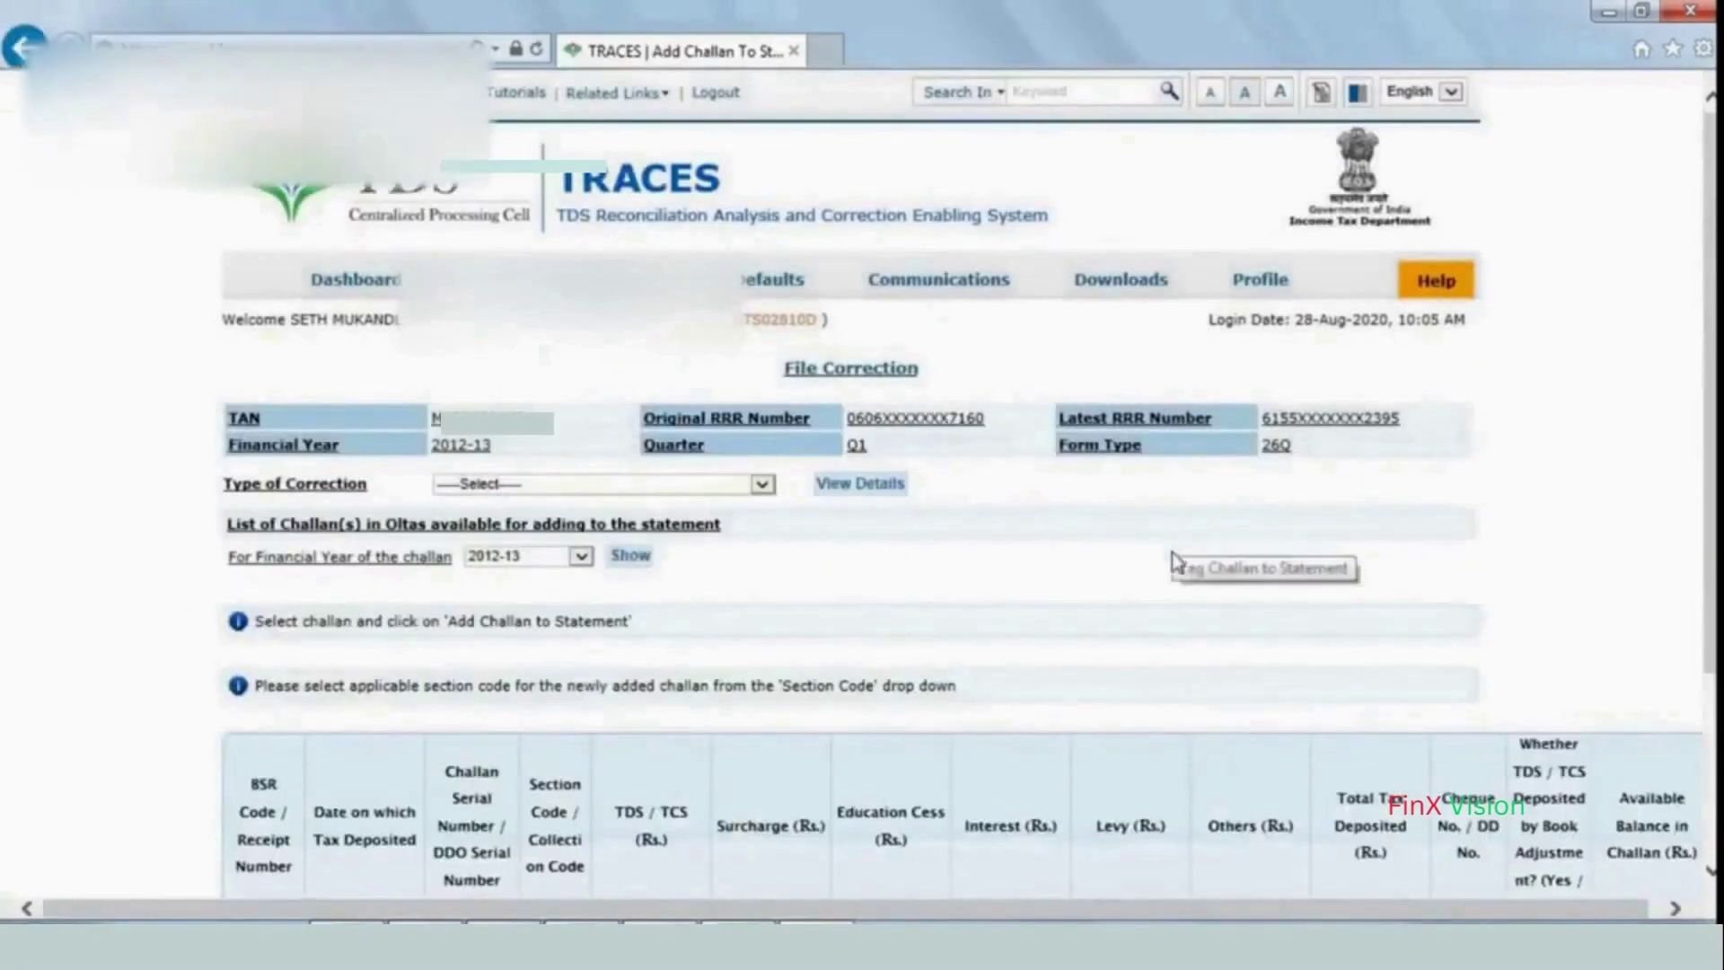
scroll(1195, 565, down, 3)
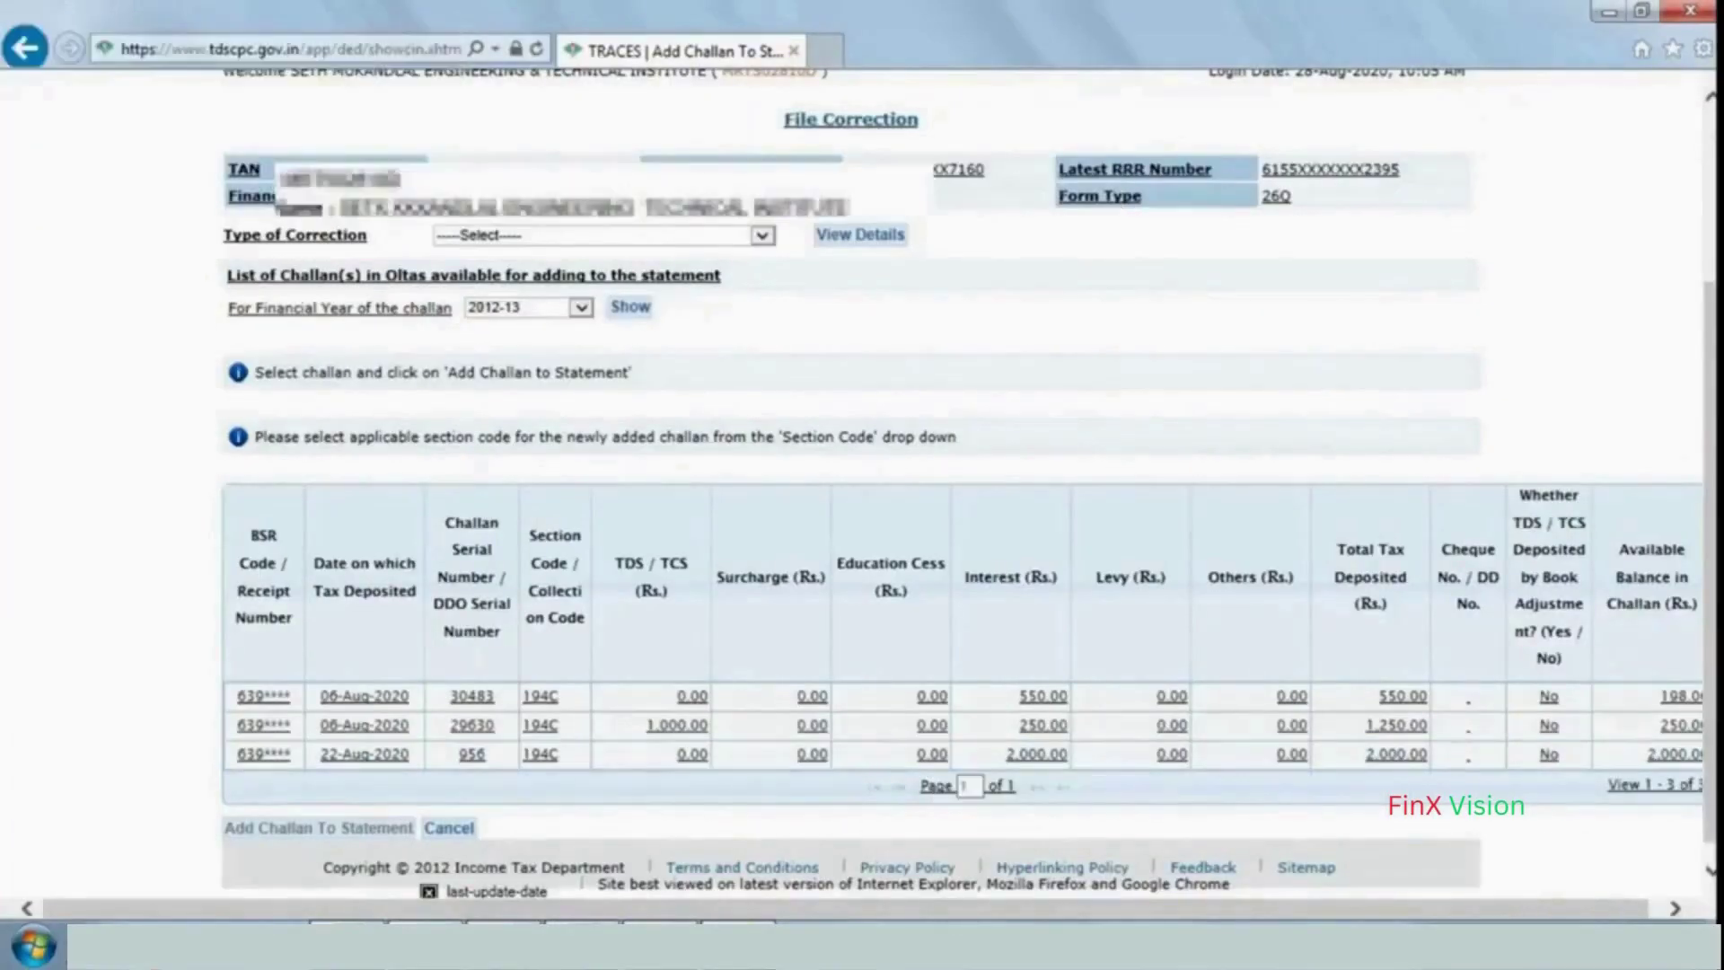
click(396, 755)
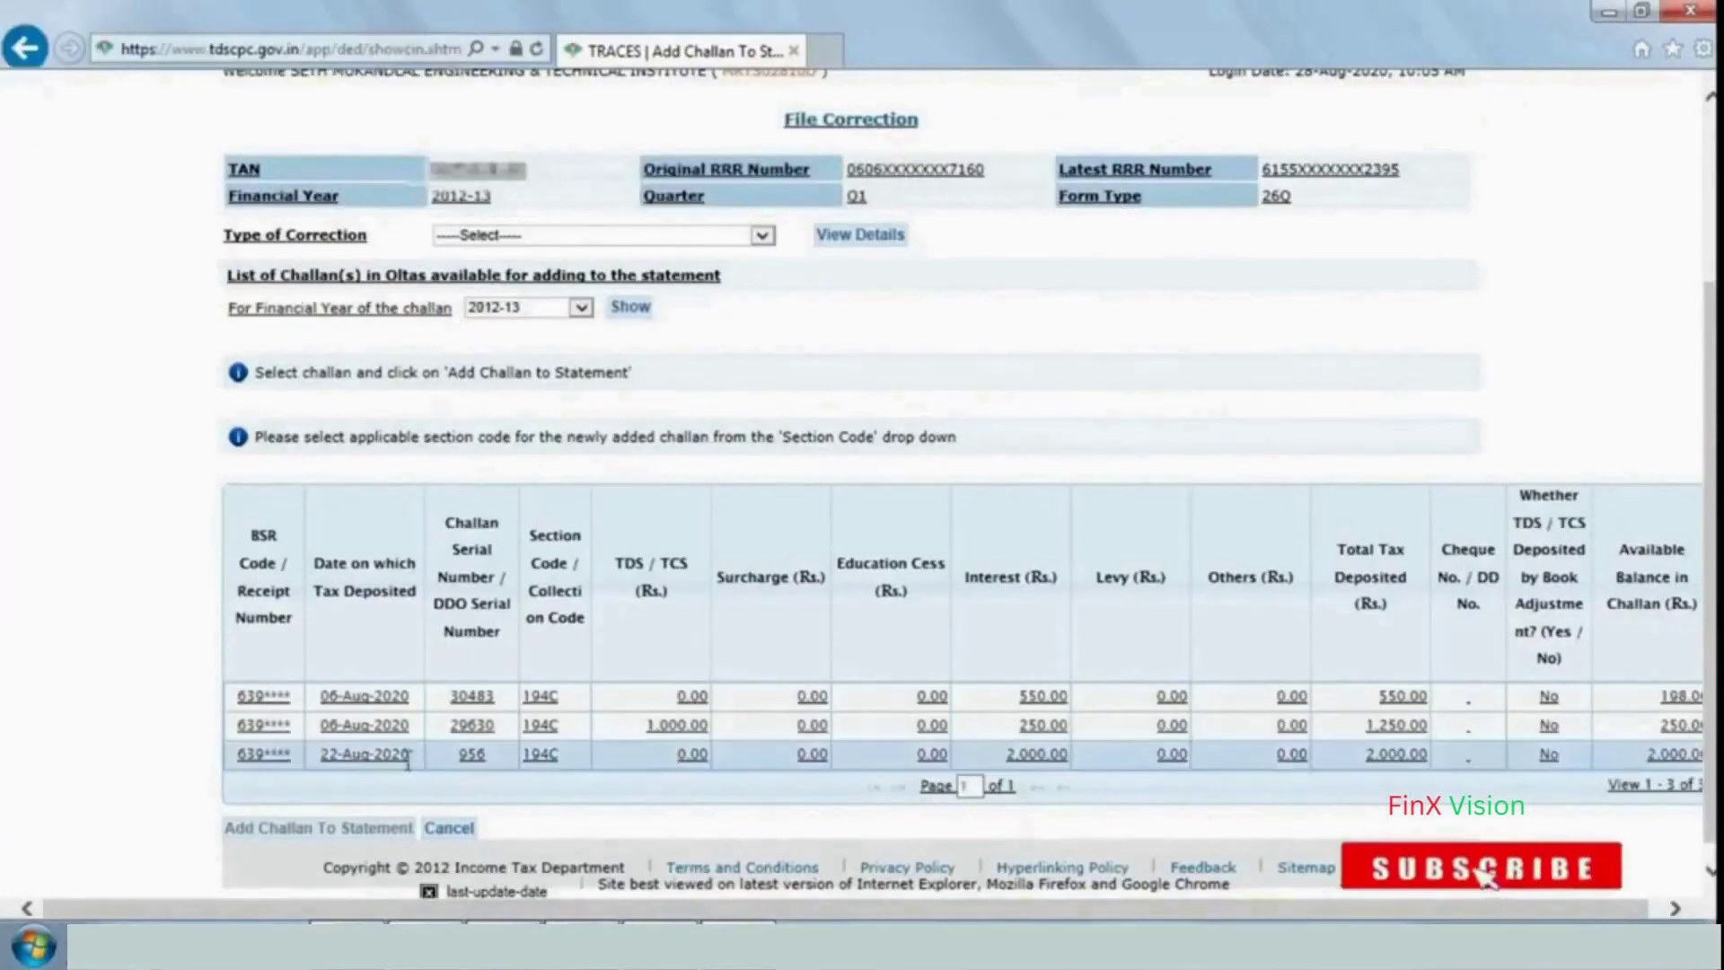
click(316, 828)
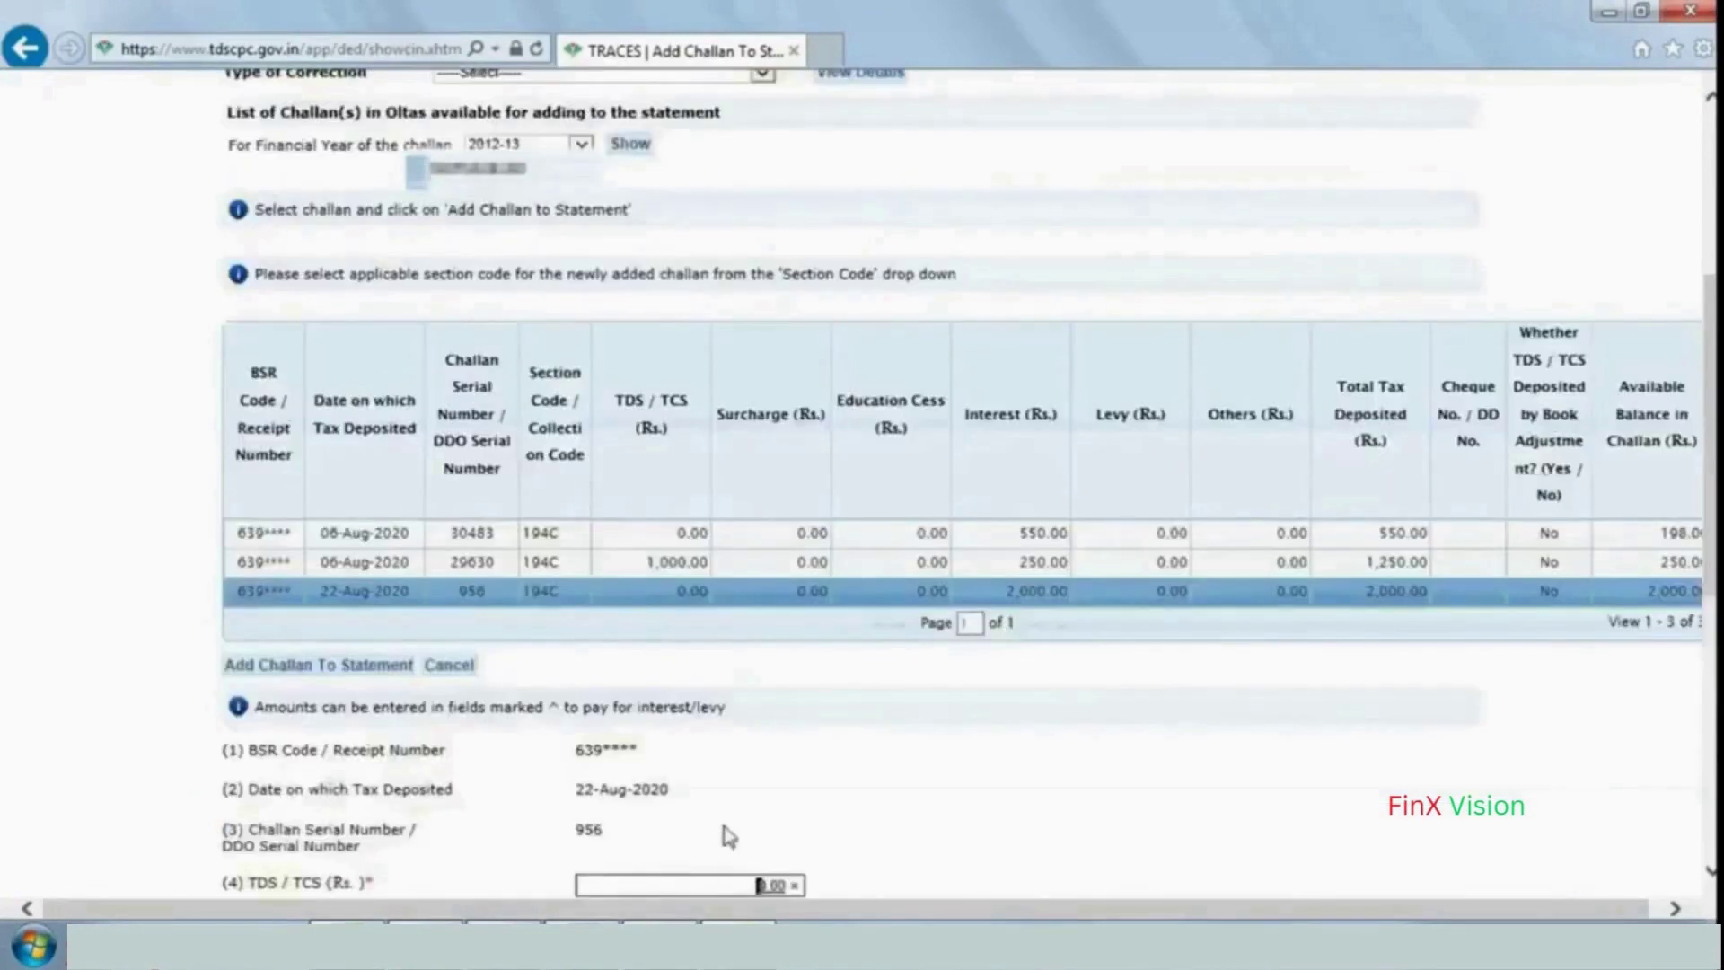
scroll(701, 777, down, 5)
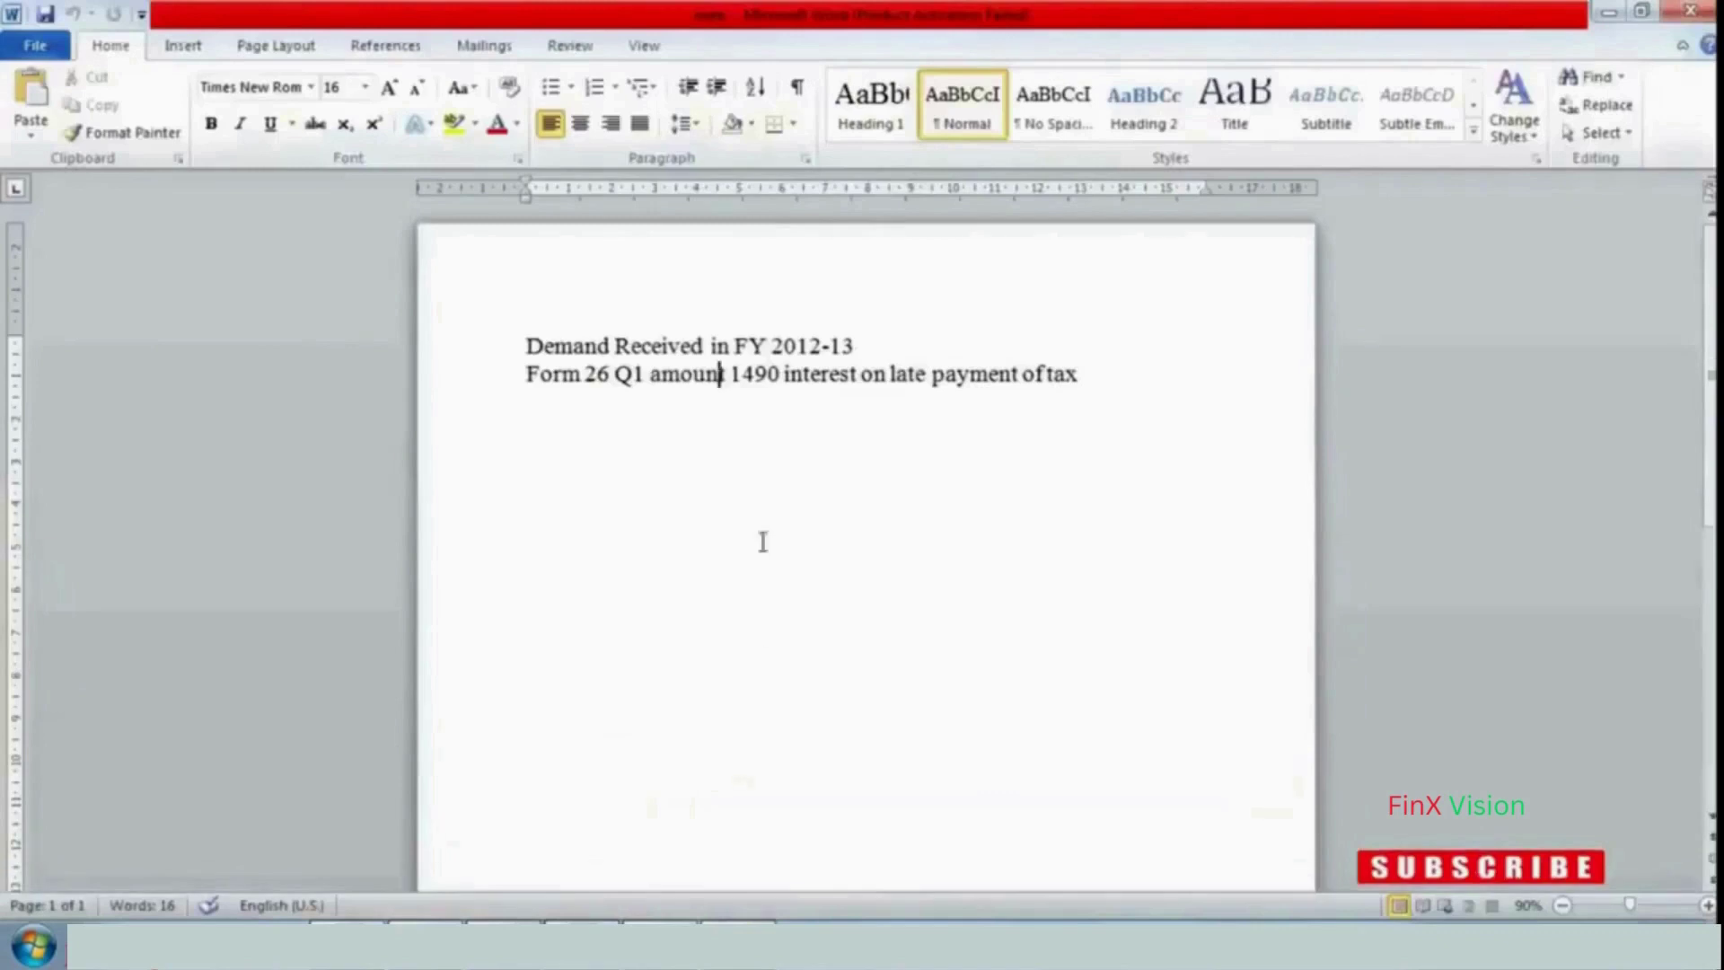
Check the 1490 late-payment interest amount in the Word demand note
drag(780, 375, 733, 374)
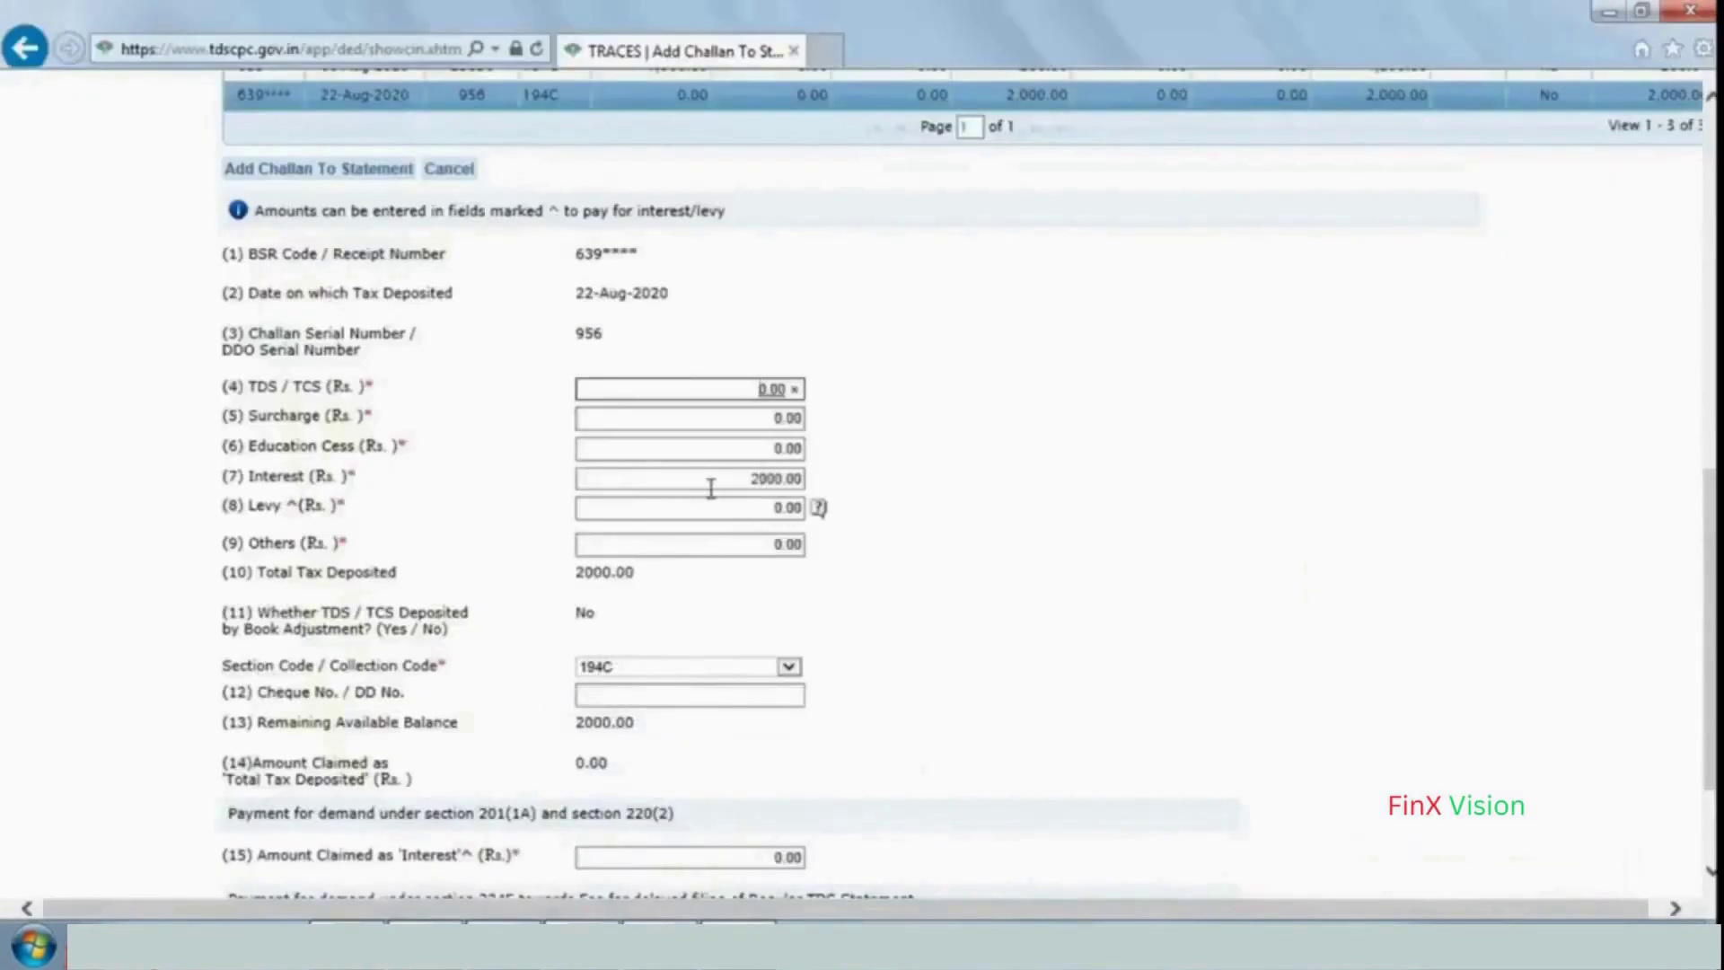
Claim 1500 as interest on challan 956, save, and review the new row
scroll(710, 488, down, 2)
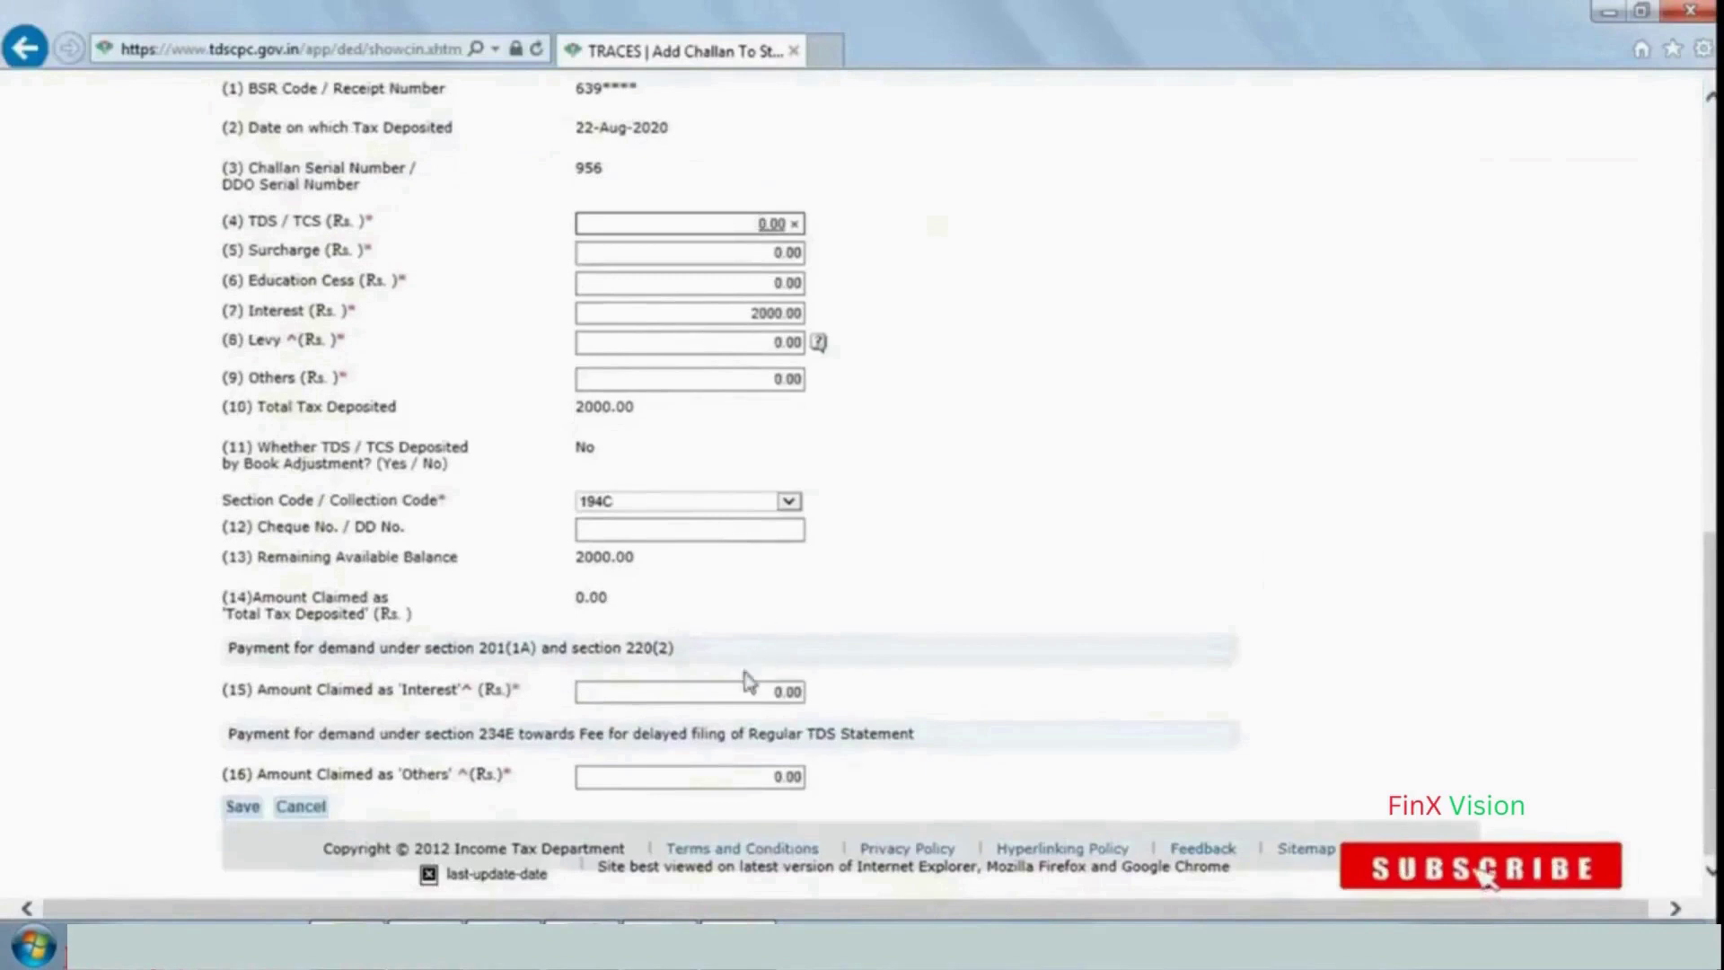
click(762, 693)
text(14)
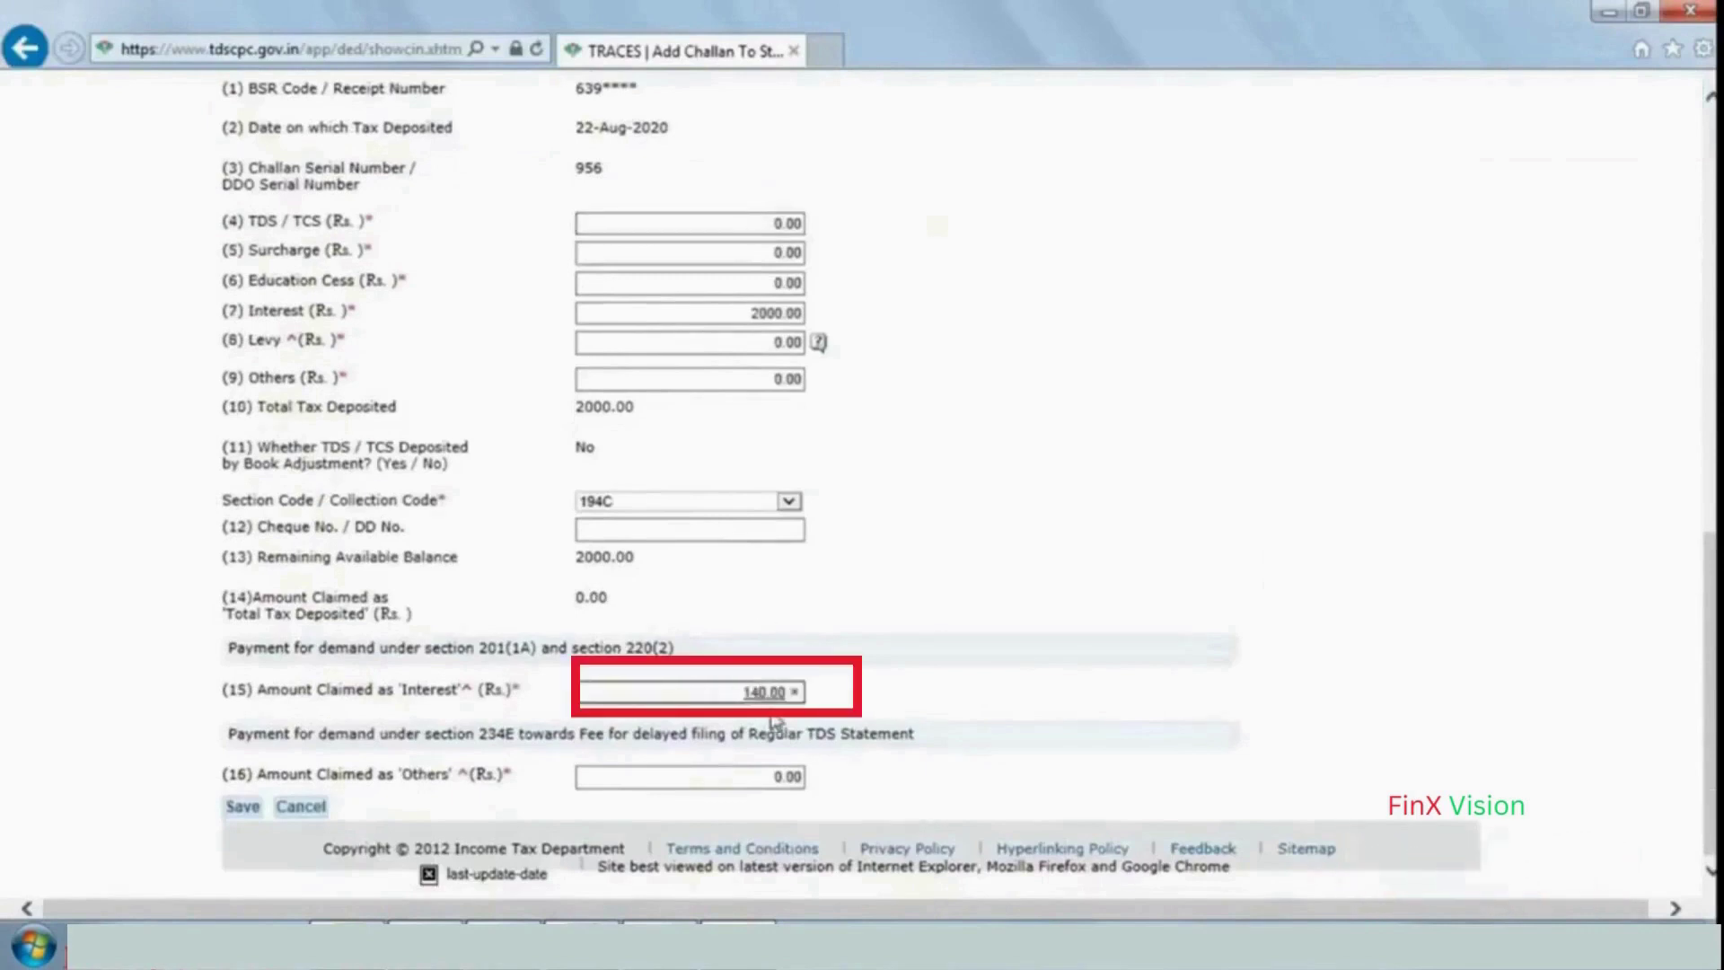
text(9)
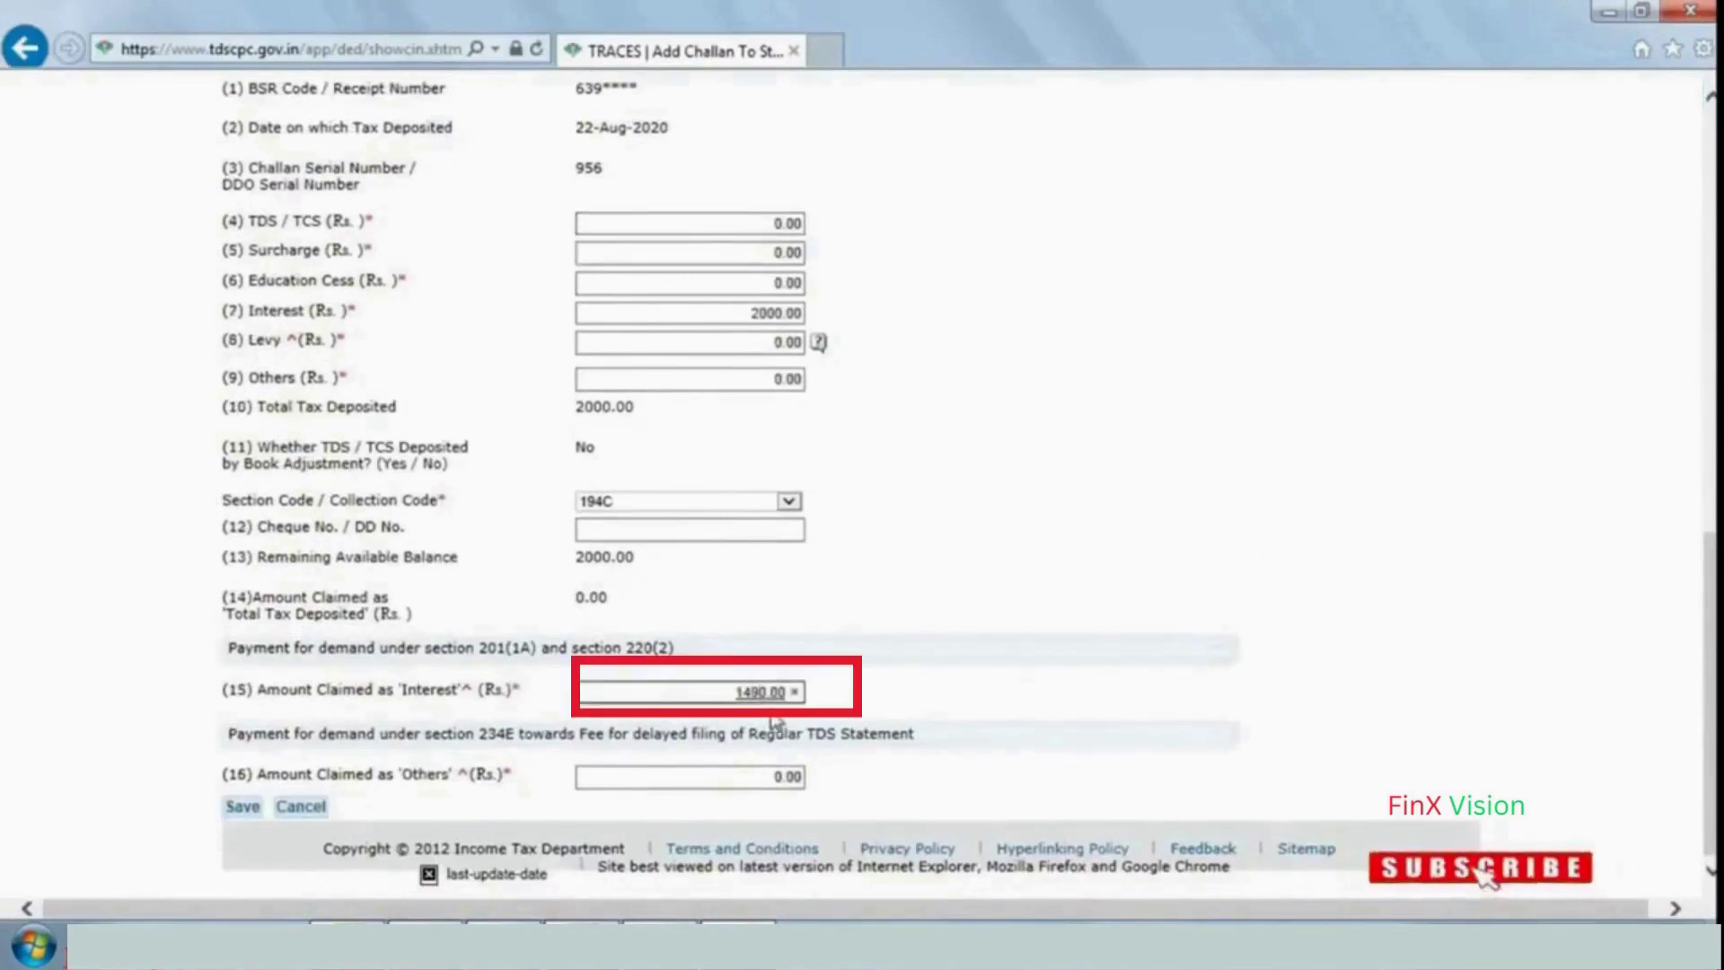
key(shift+Home)
text(15)
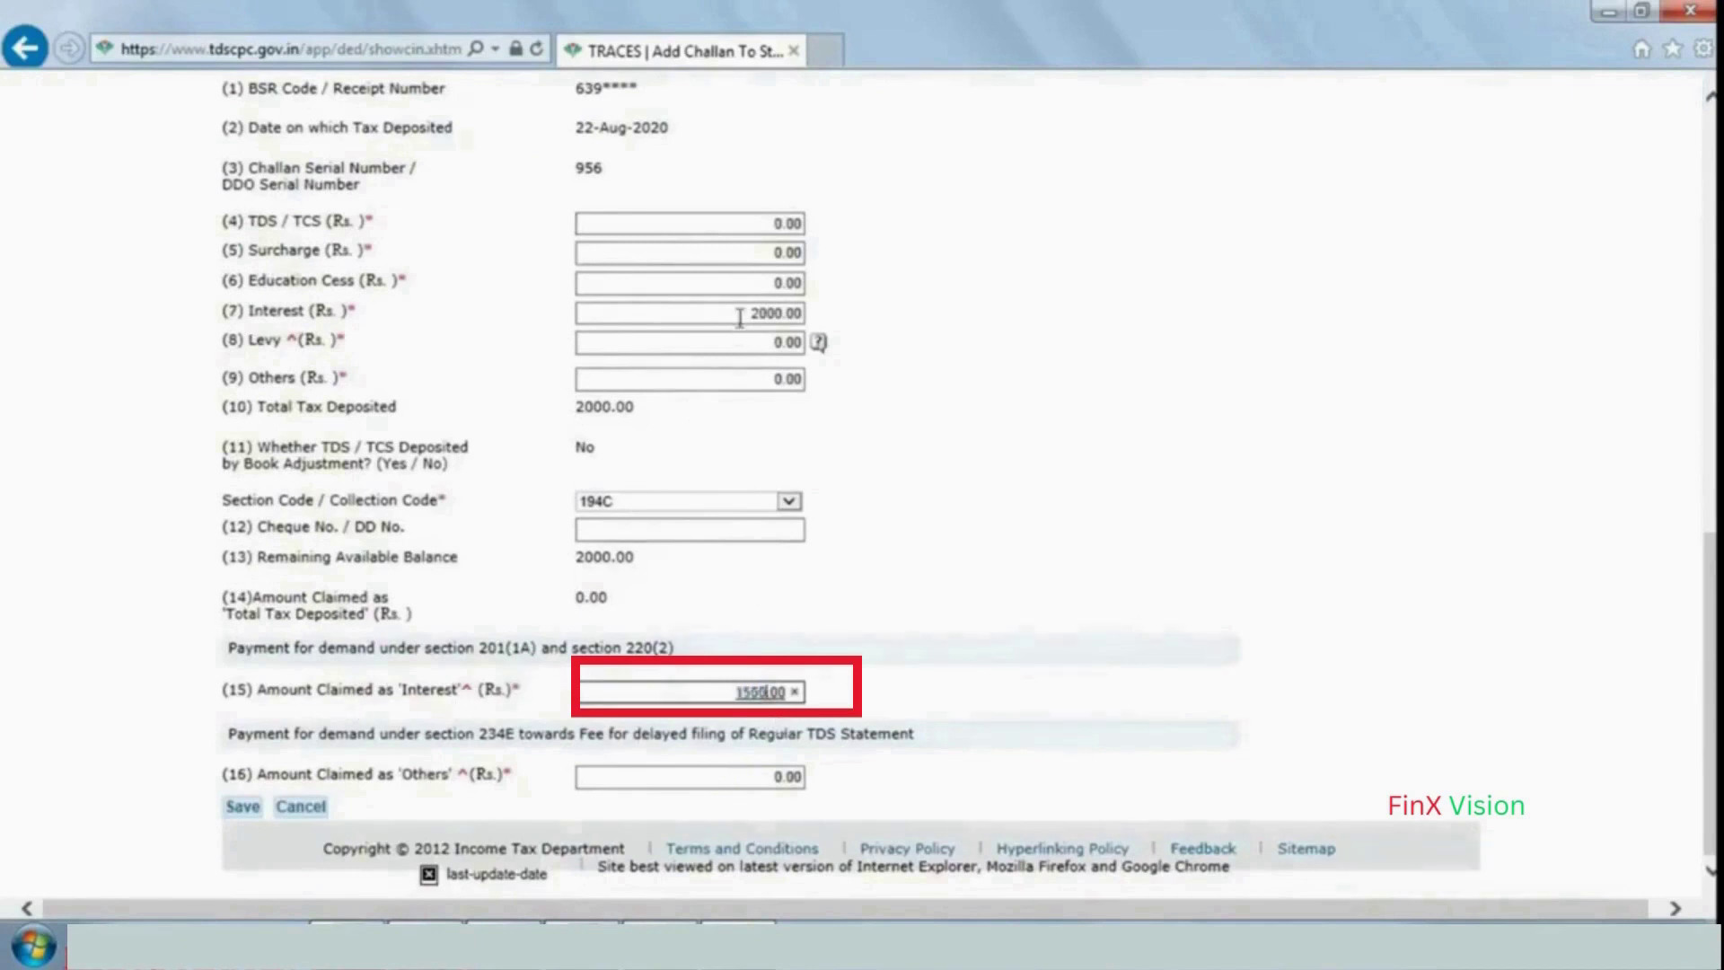
click(232, 809)
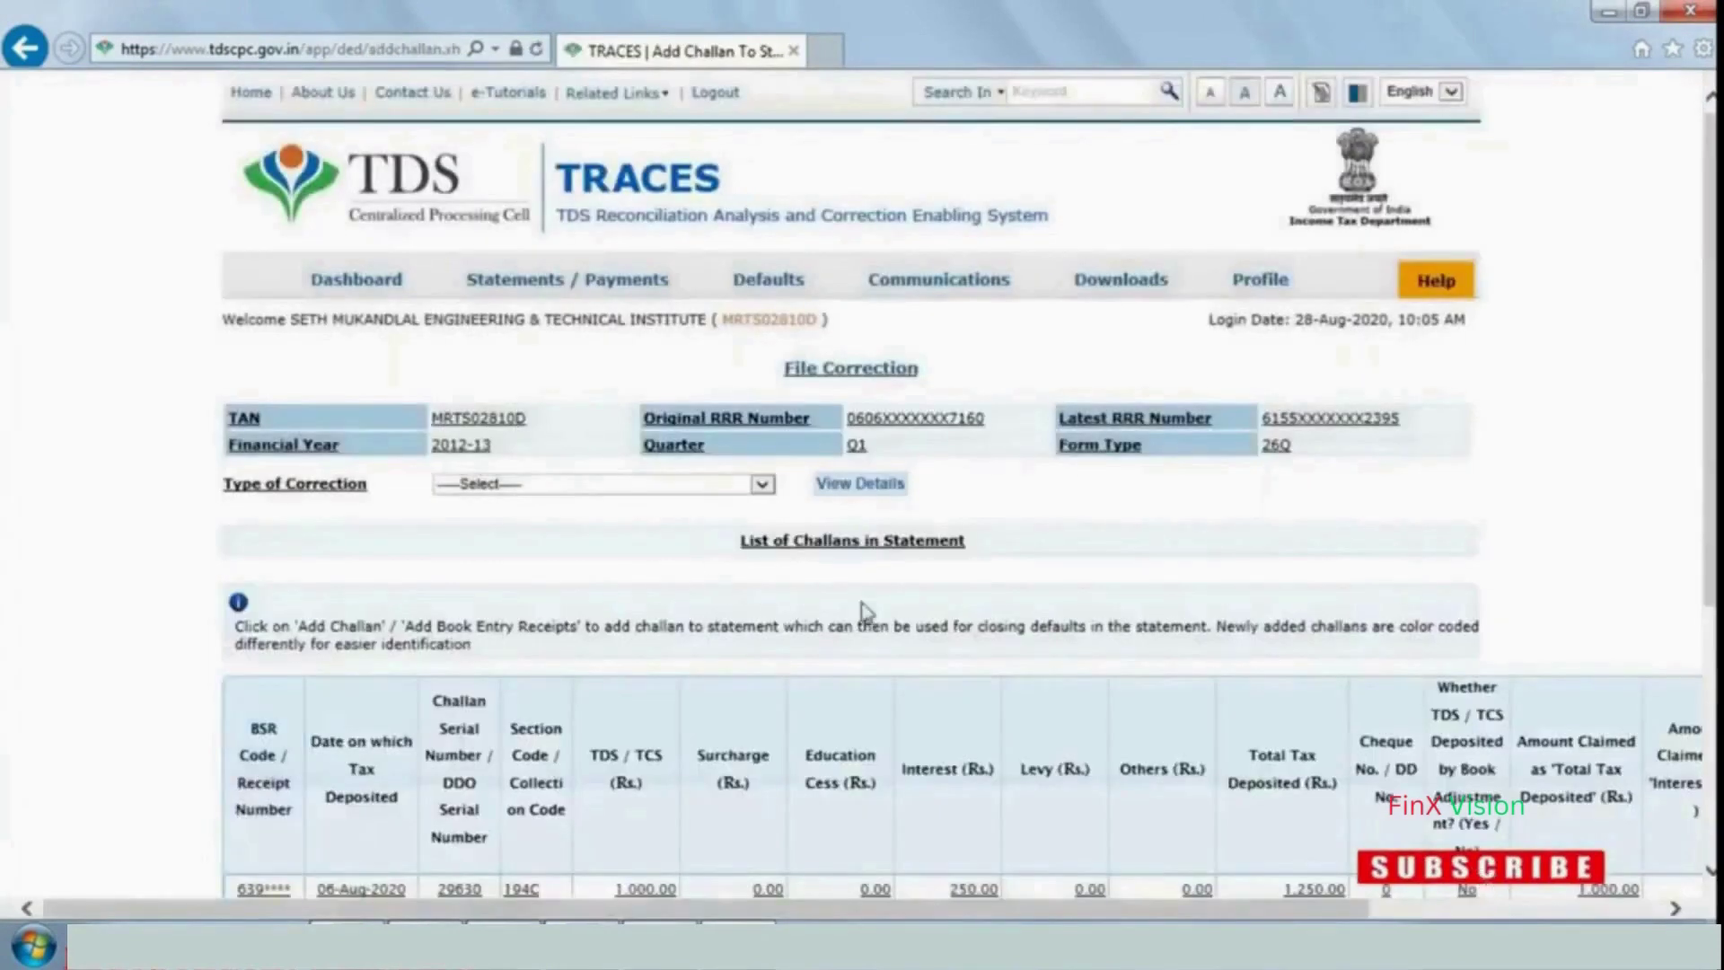
scroll(730, 585, down, 4)
drag(727, 910, 1016, 910)
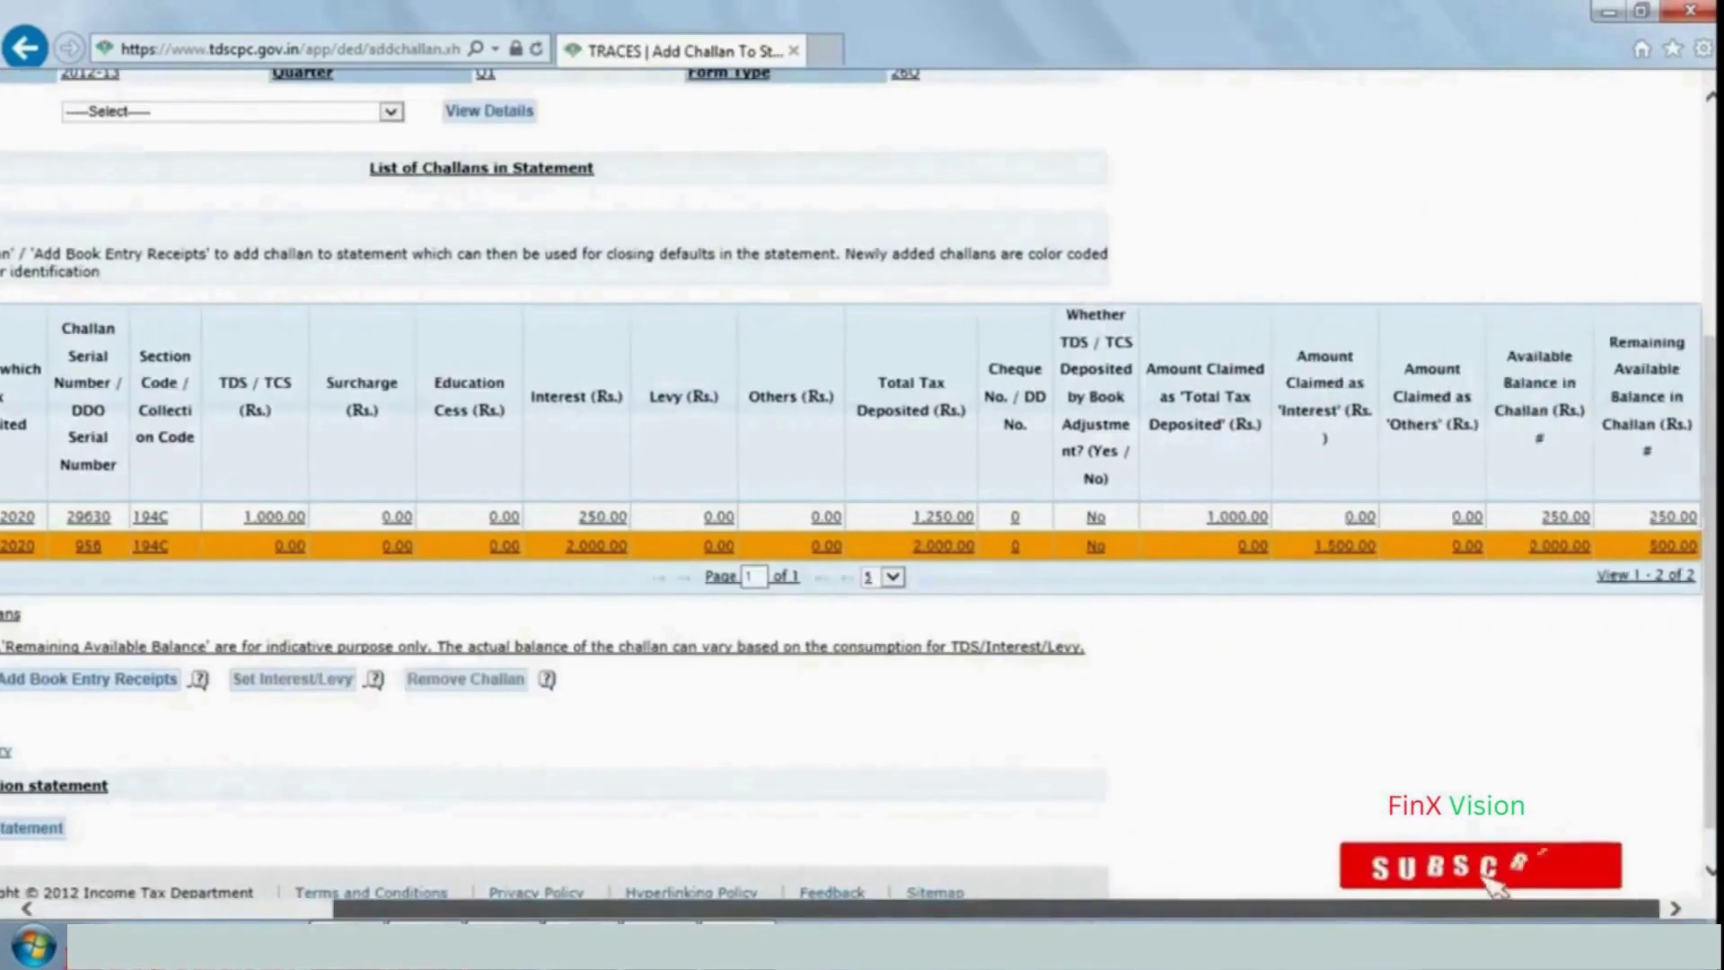